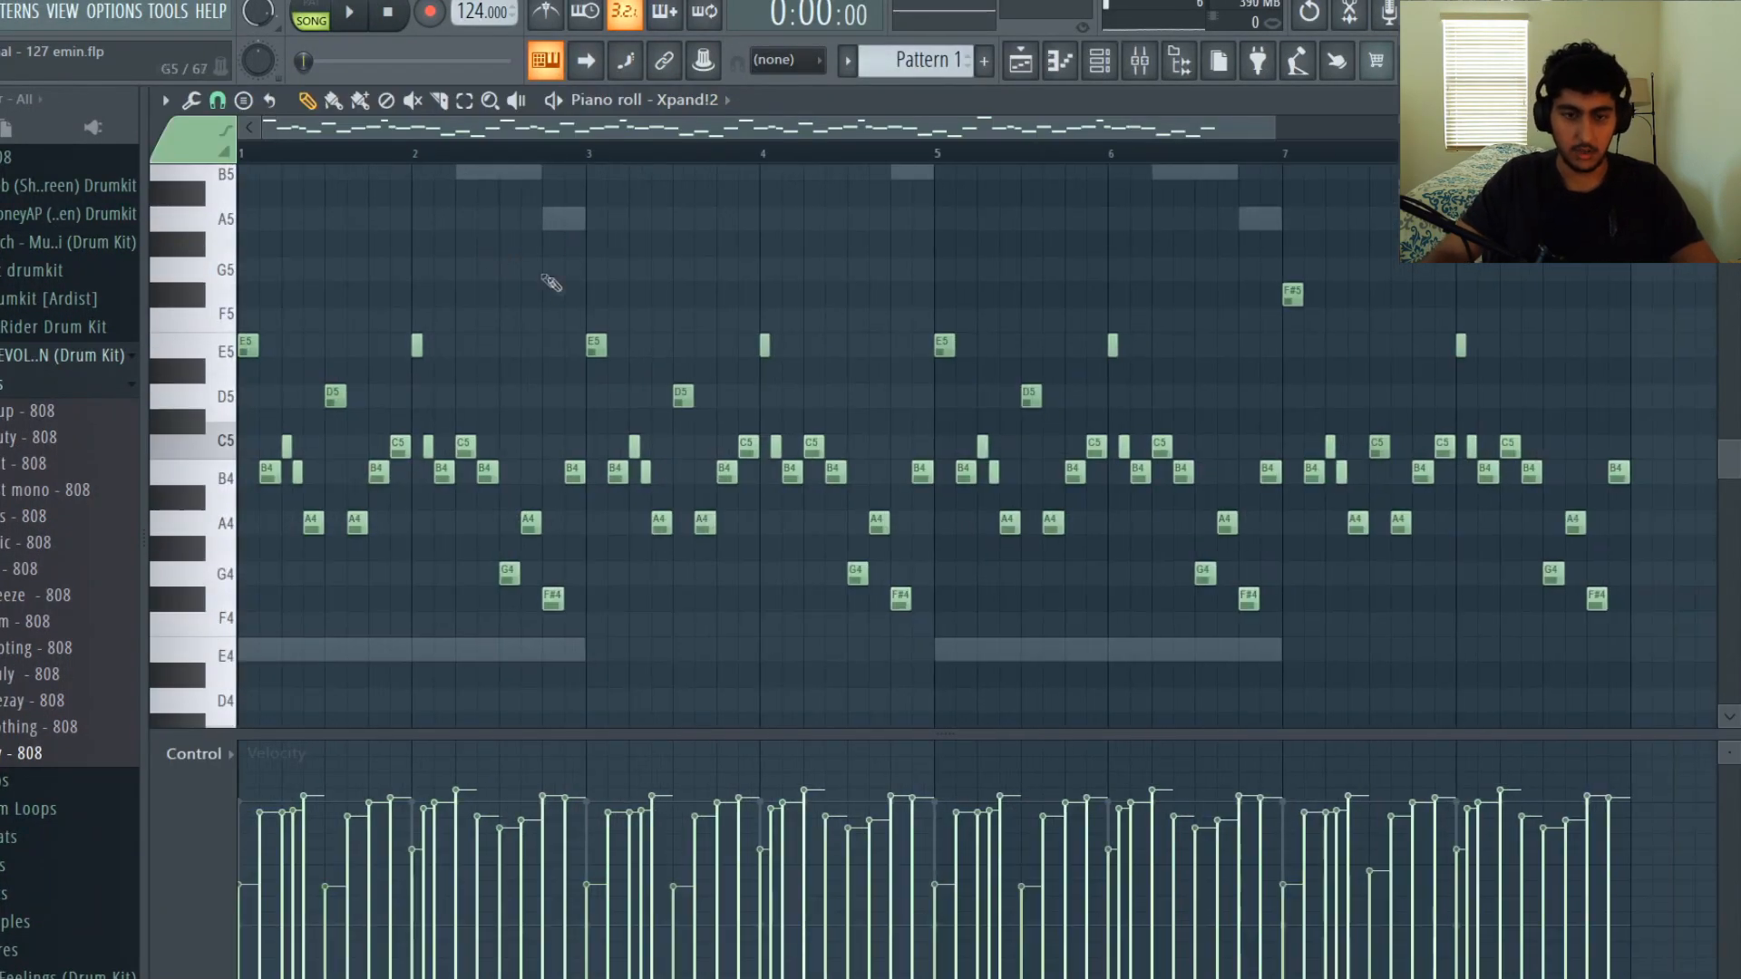
Step: Examine the eight-bar Xpand!2 melody in the piano roll, marking the single F#5 note at the start of bar 7
{"action": "scroll", "coordinate": [551, 284], "scroll_direction": "down", "scroll_amount": 2}
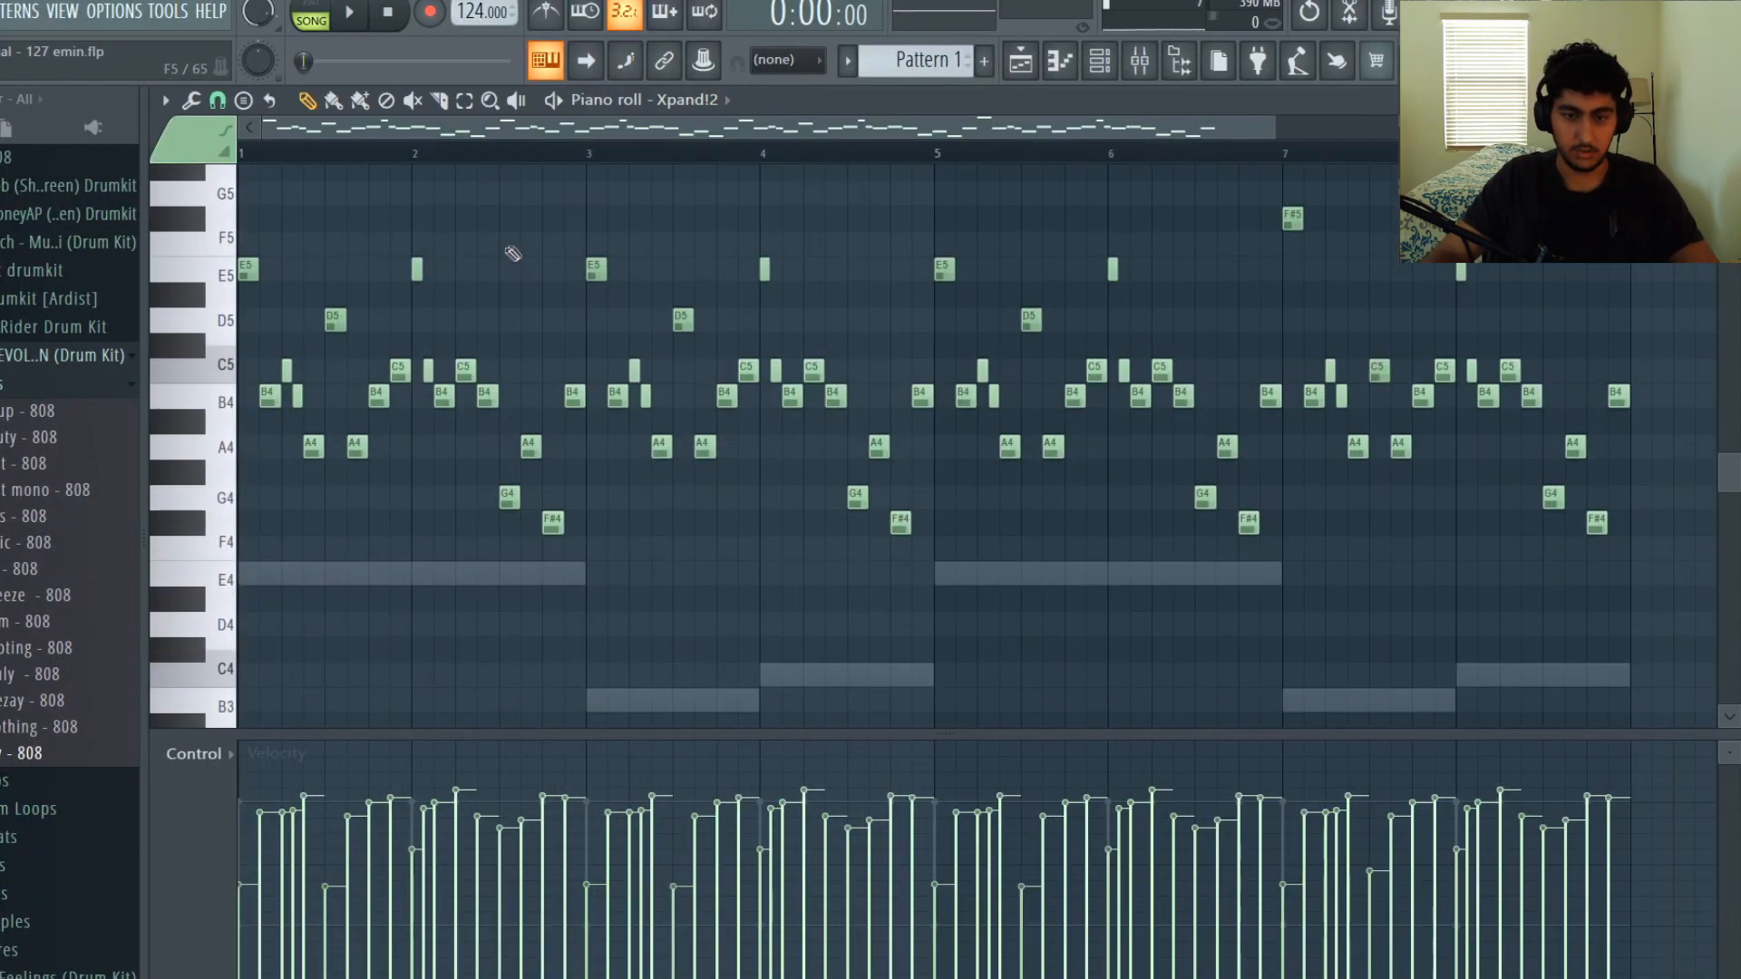
{"action": "scroll", "coordinate": [723, 226], "scroll_direction": "down", "scroll_amount": 2, "text": "ctrl"}
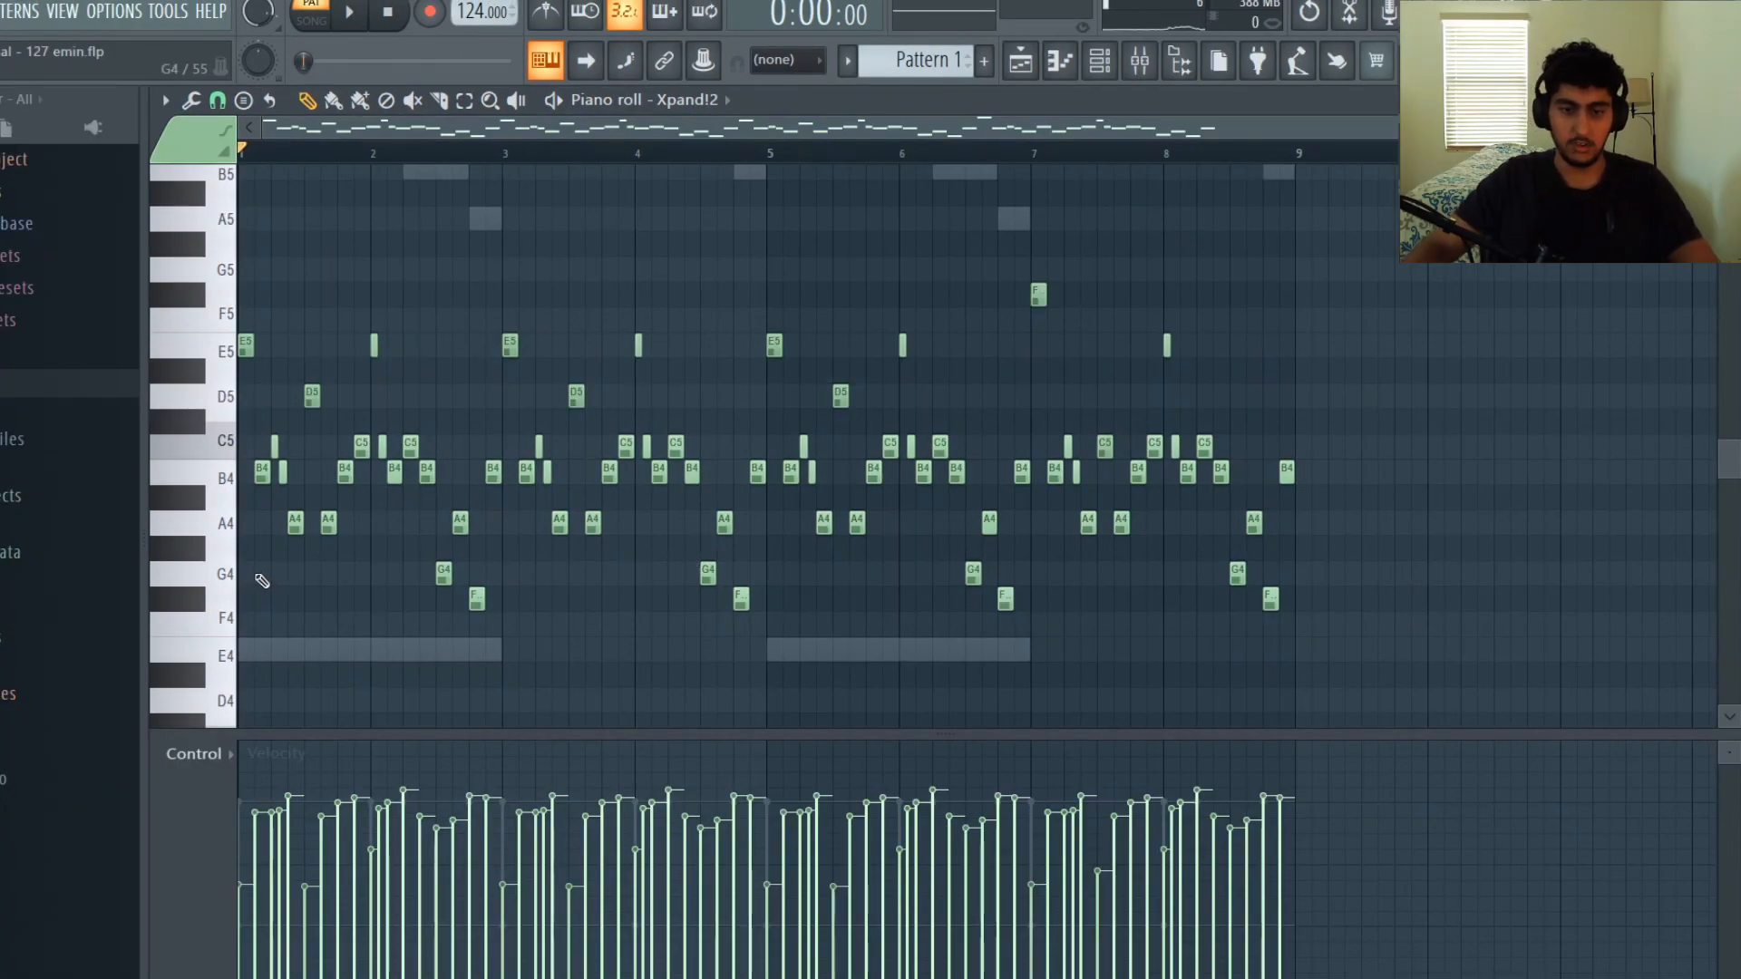
{"action": "scroll", "coordinate": [875, 621], "scroll_direction": "up", "scroll_amount": 2}
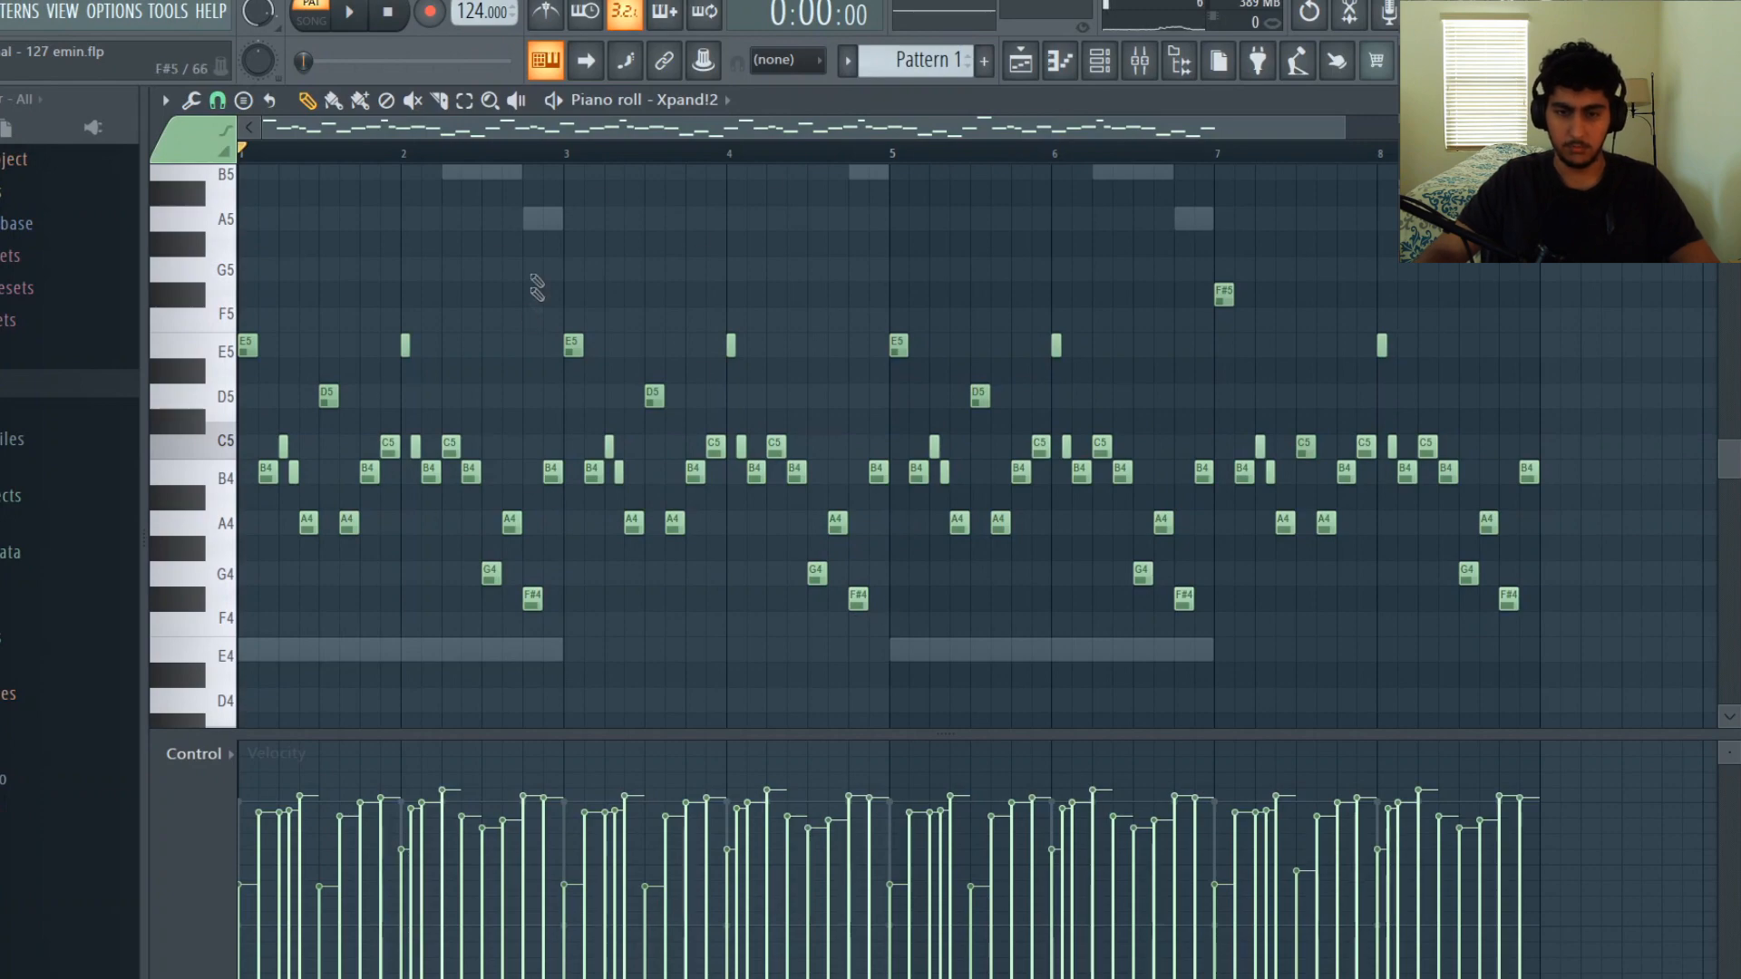
{"action": "left_click", "coordinate": [1224, 295], "text": "ctrl"}
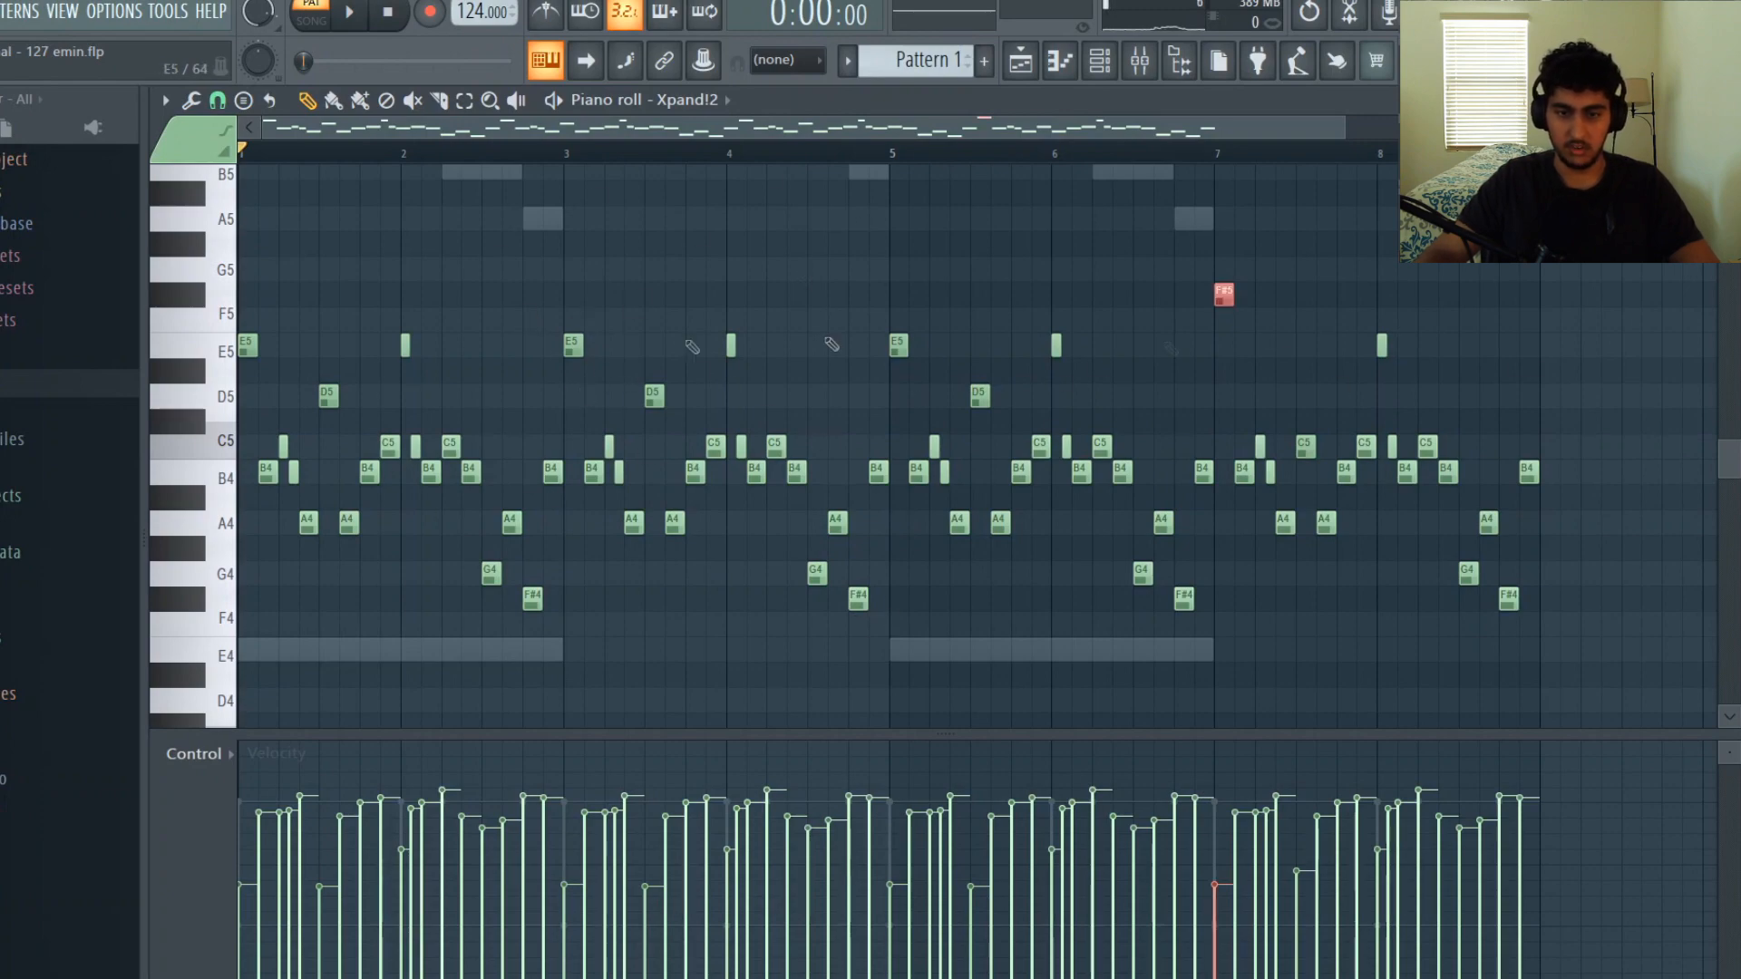
{"action": "scroll", "coordinate": [1243, 343], "scroll_direction": "down", "scroll_amount": 2}
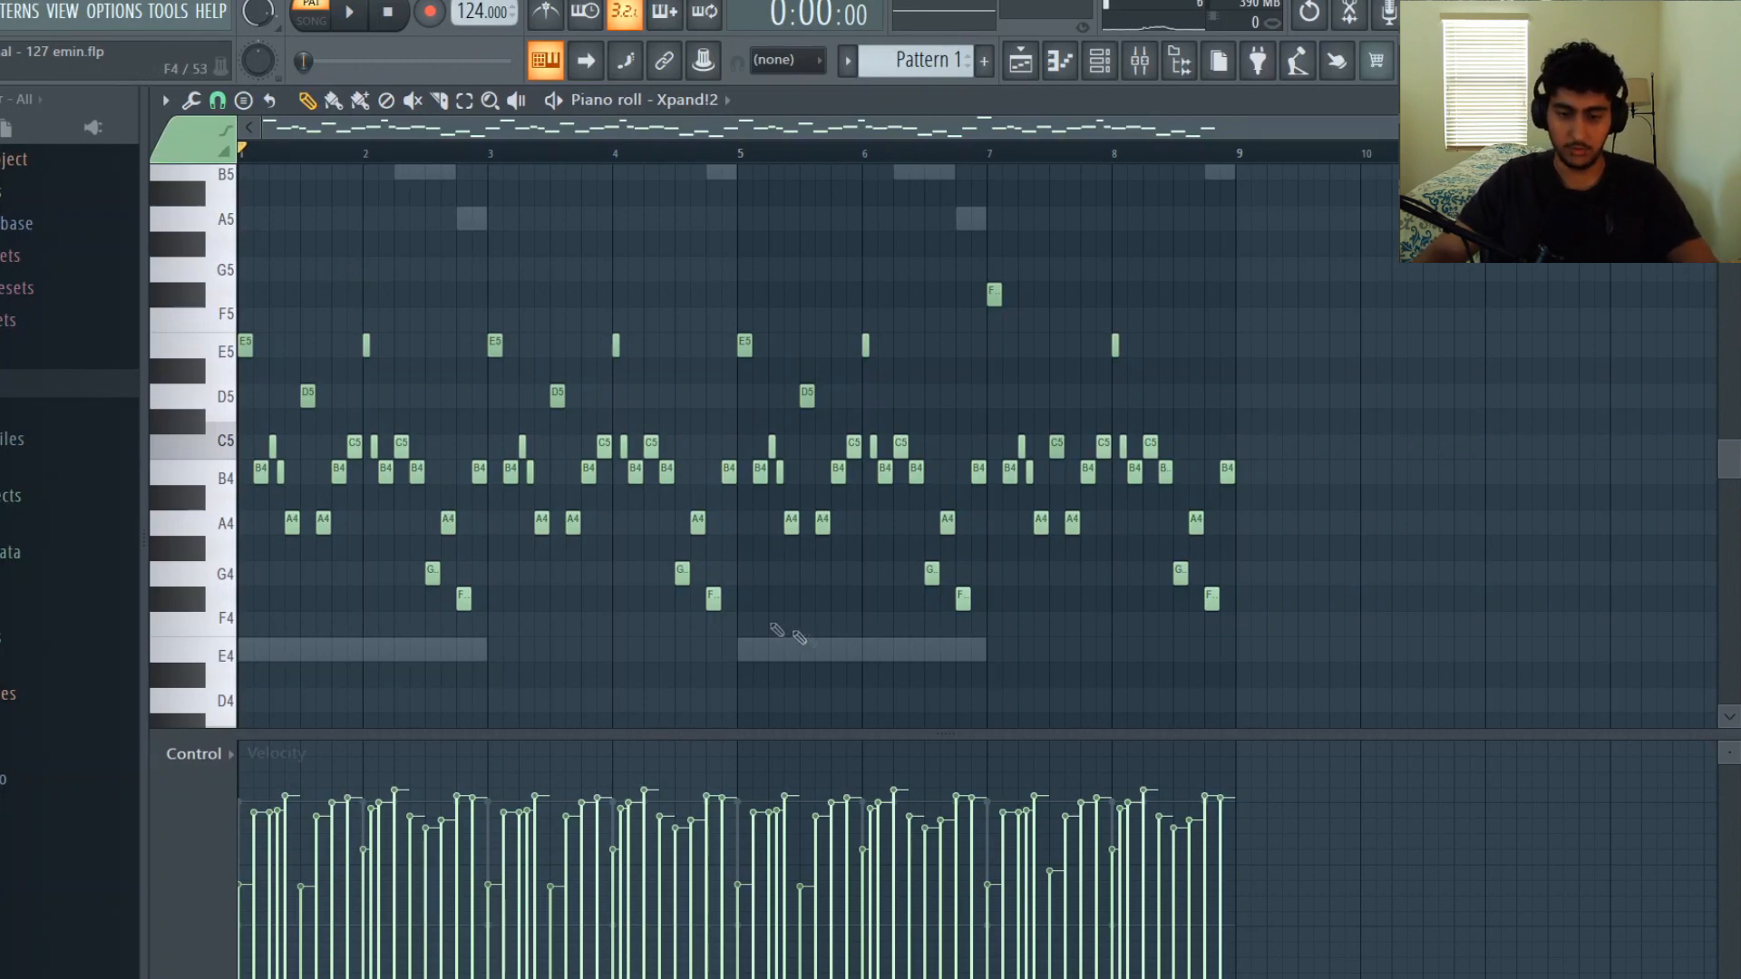
{"action": "scroll", "coordinate": [548, 546], "scroll_direction": "up", "scroll_amount": 2}
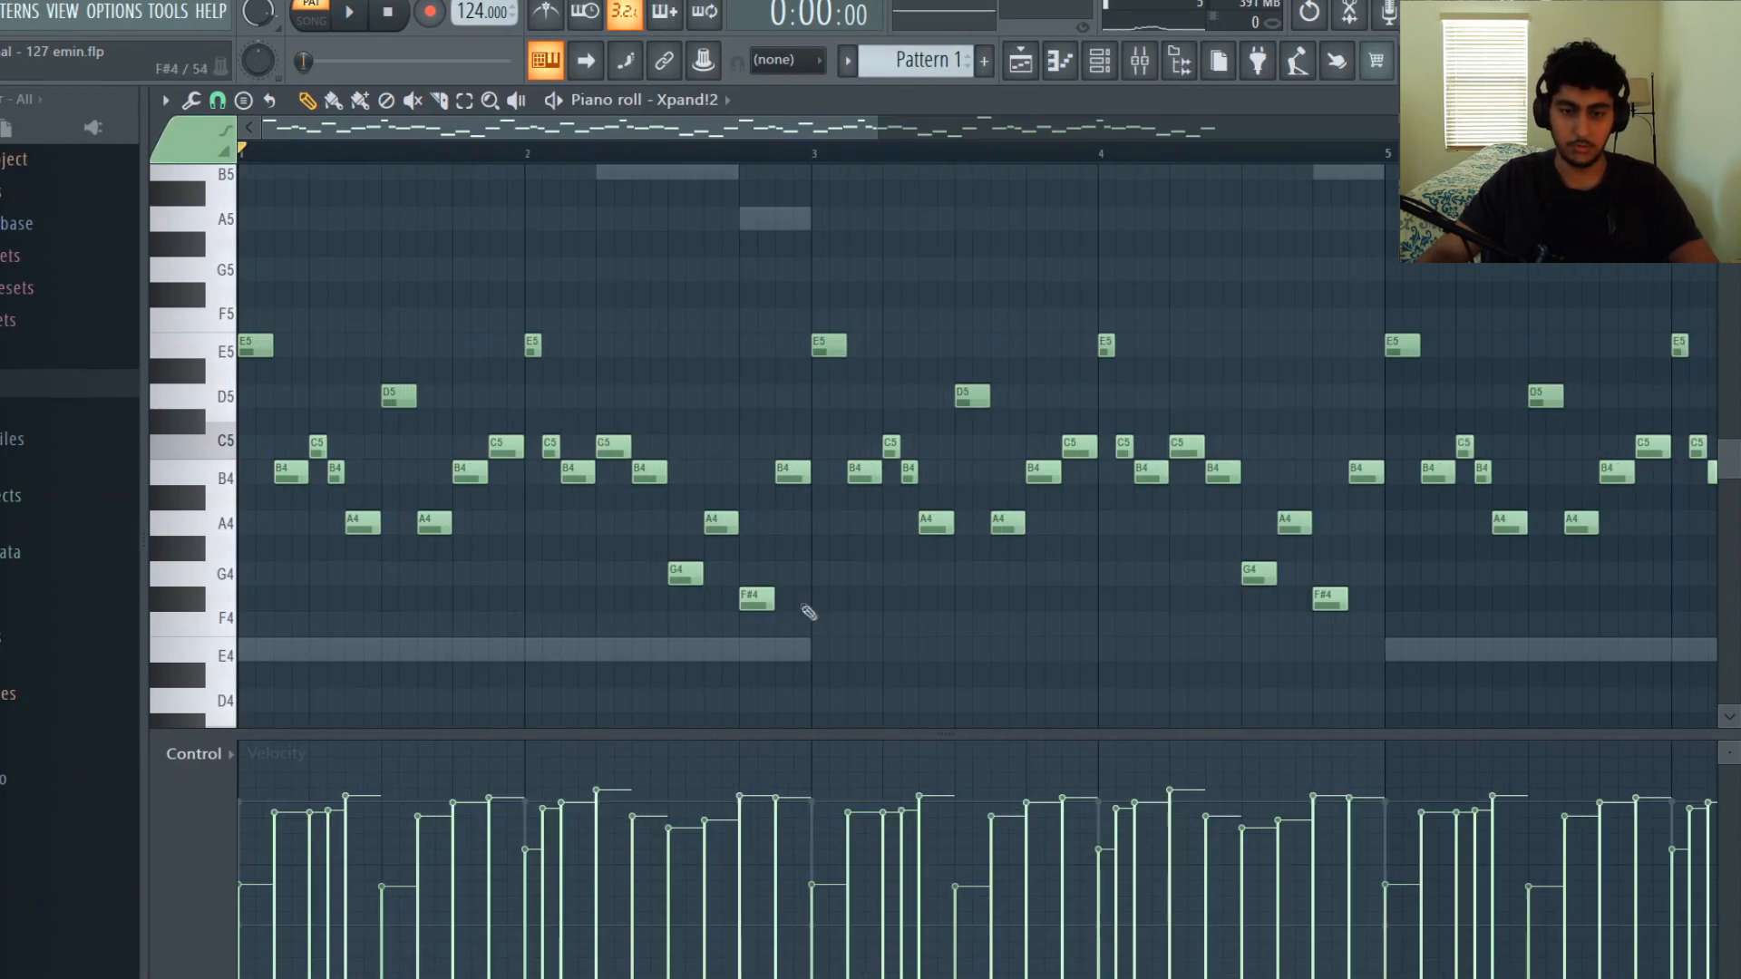
Step: Examine the first two bars of the Xpand!2 melody by selecting their notes, and audition the E5 and A4 keys
{"action": "left_click_drag", "start_coordinate": [810, 616], "coordinate": [237, 257]}
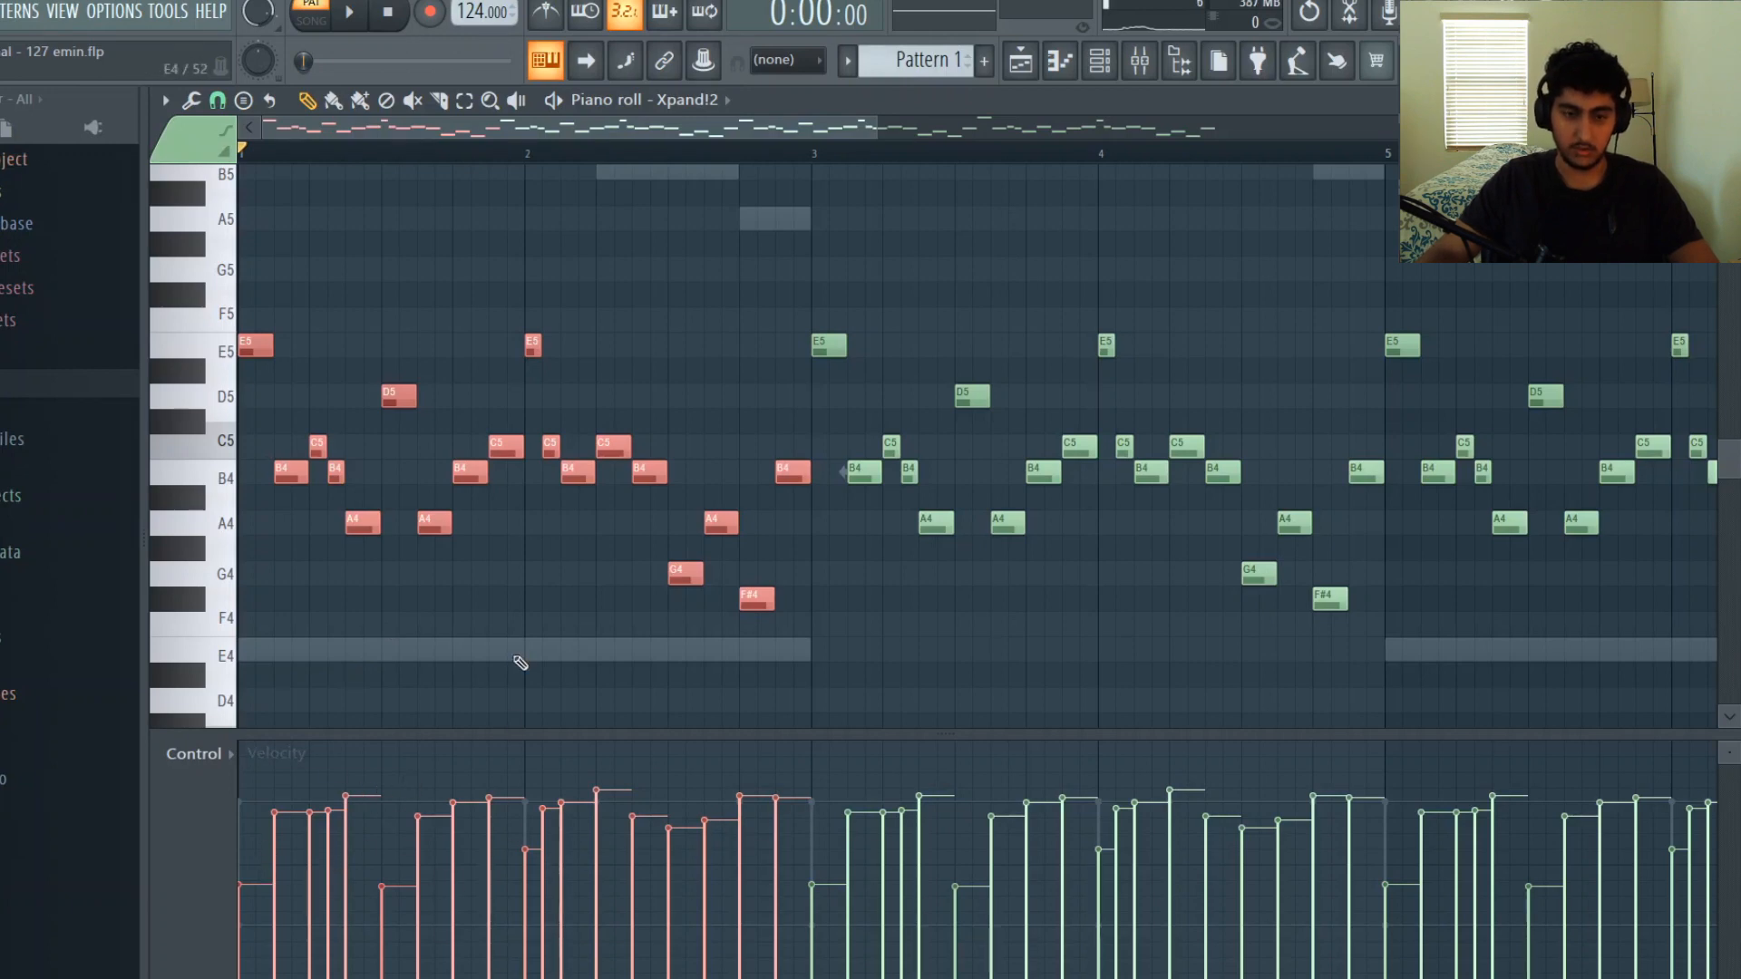
{"action": "key", "text": "ctrl+d"}
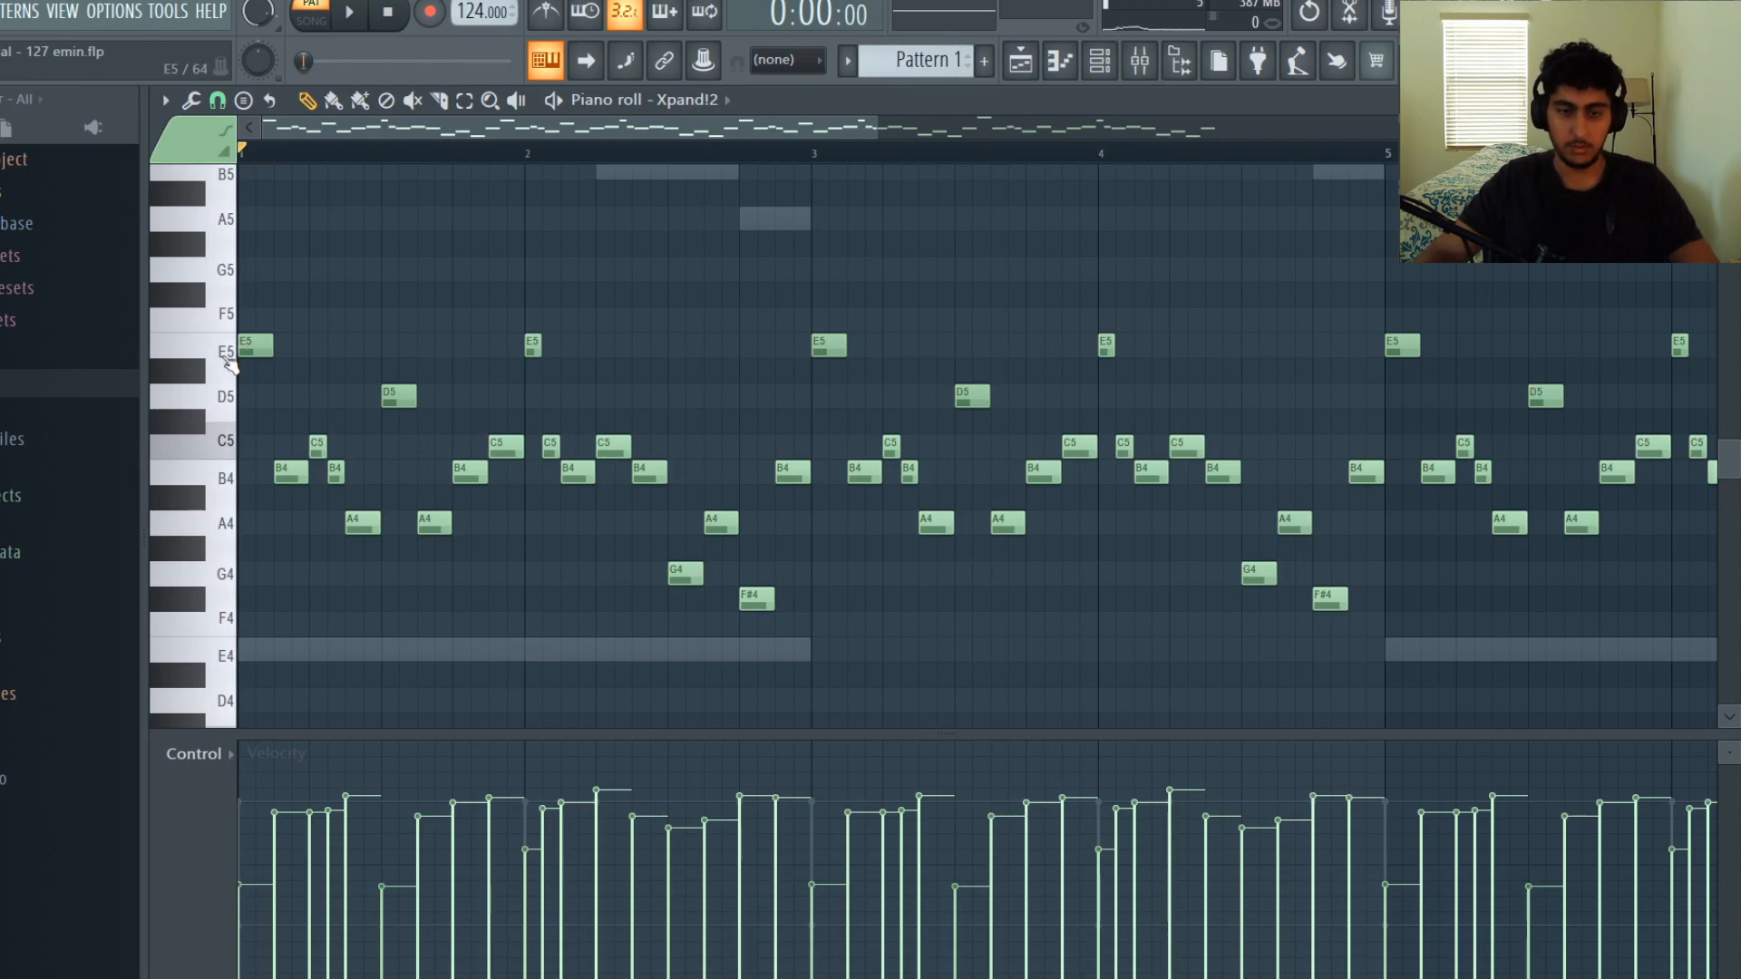
{"action": "left_click", "coordinate": [230, 356]}
{"action": "left_click", "coordinate": [227, 533]}
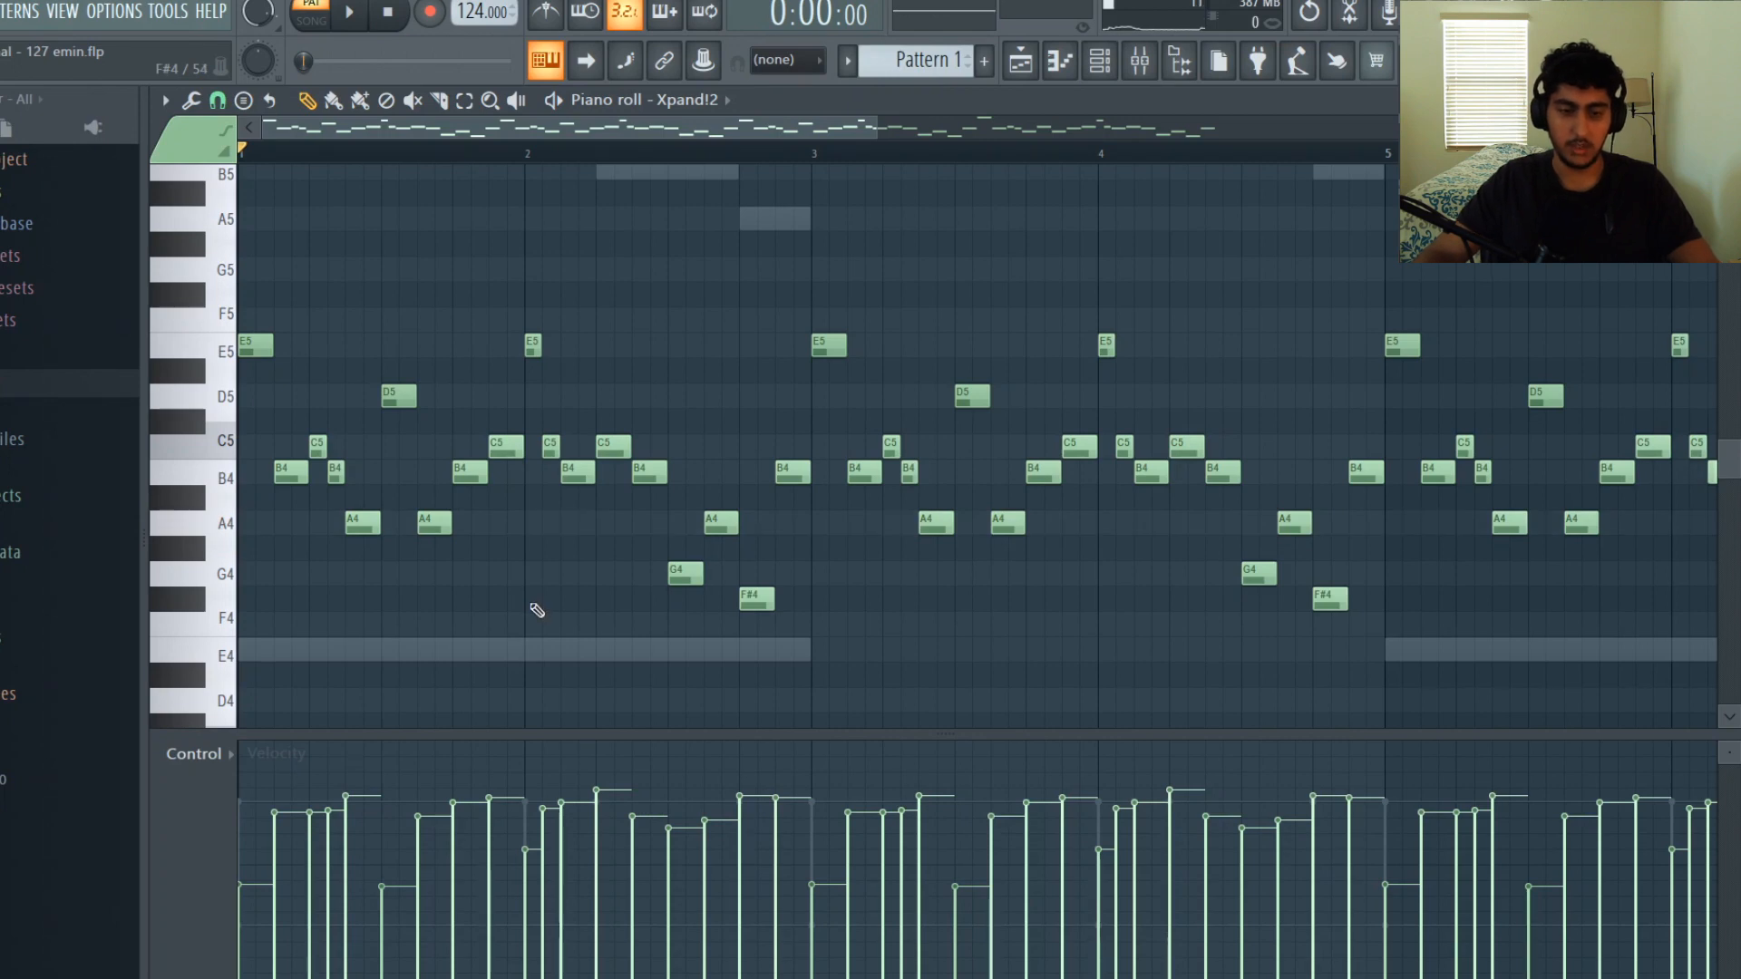
{"action": "left_click_drag", "start_coordinate": [302, 359], "coordinate": [203, 337]}
{"action": "left_click_drag", "start_coordinate": [913, 357], "coordinate": [472, 309]}
{"action": "left_click", "coordinate": [988, 668], "text": "ctrl"}
{"action": "scroll", "coordinate": [985, 665], "scroll_direction": "down", "scroll_amount": 3}
Step: Review the effects on the Xpand!2 mixer track: both Fruity parametric EQ 2 instances and RC-20 Retro Color
{"action": "key", "text": "F7"}
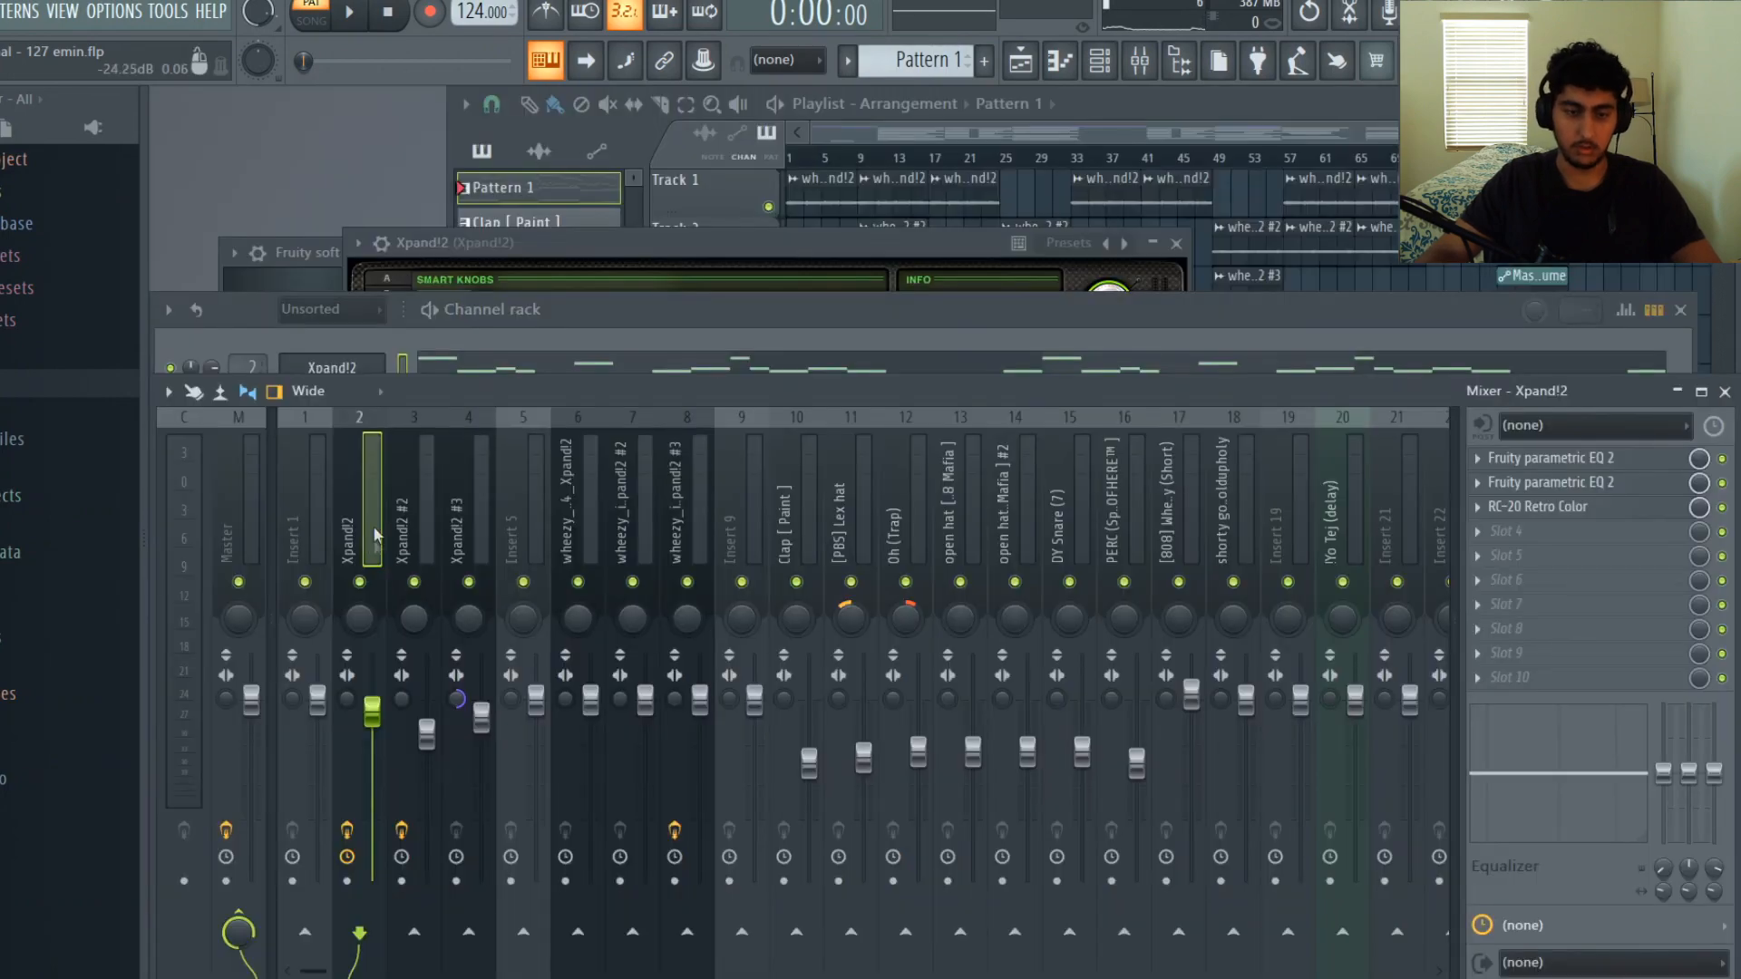
{"action": "key", "text": "ctrl+l"}
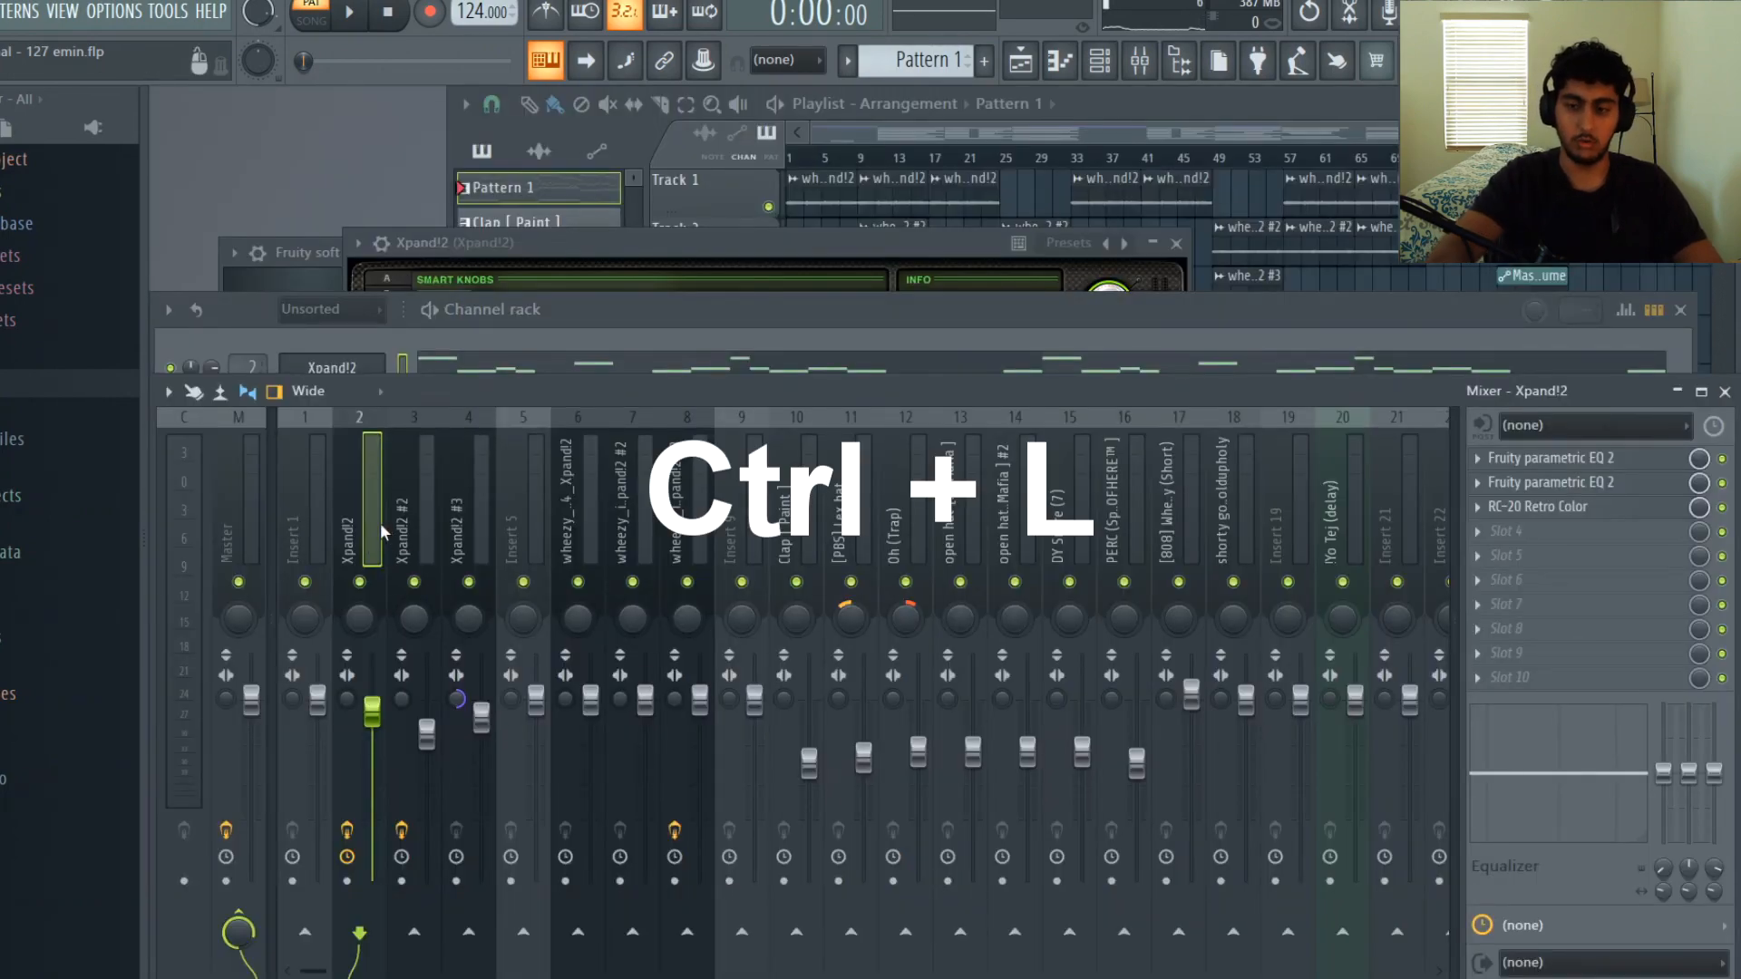
{"action": "left_click", "coordinate": [1510, 449]}
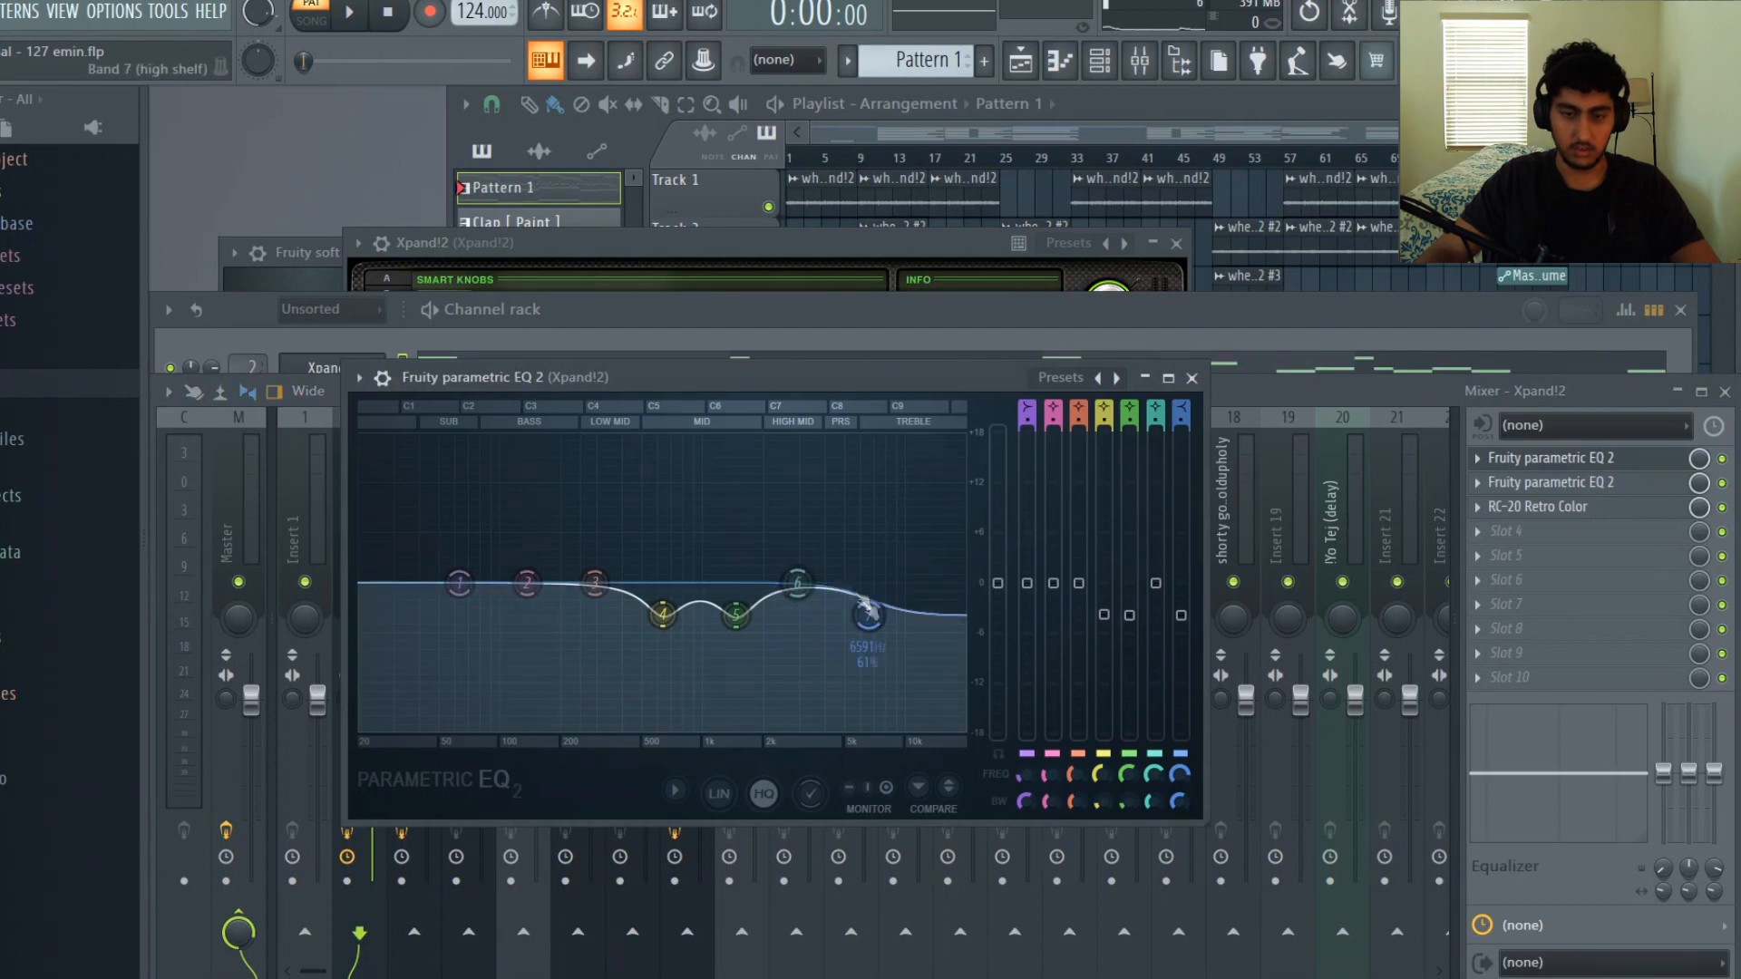
{"action": "left_click", "coordinate": [1554, 460]}
{"action": "left_click", "coordinate": [1559, 487]}
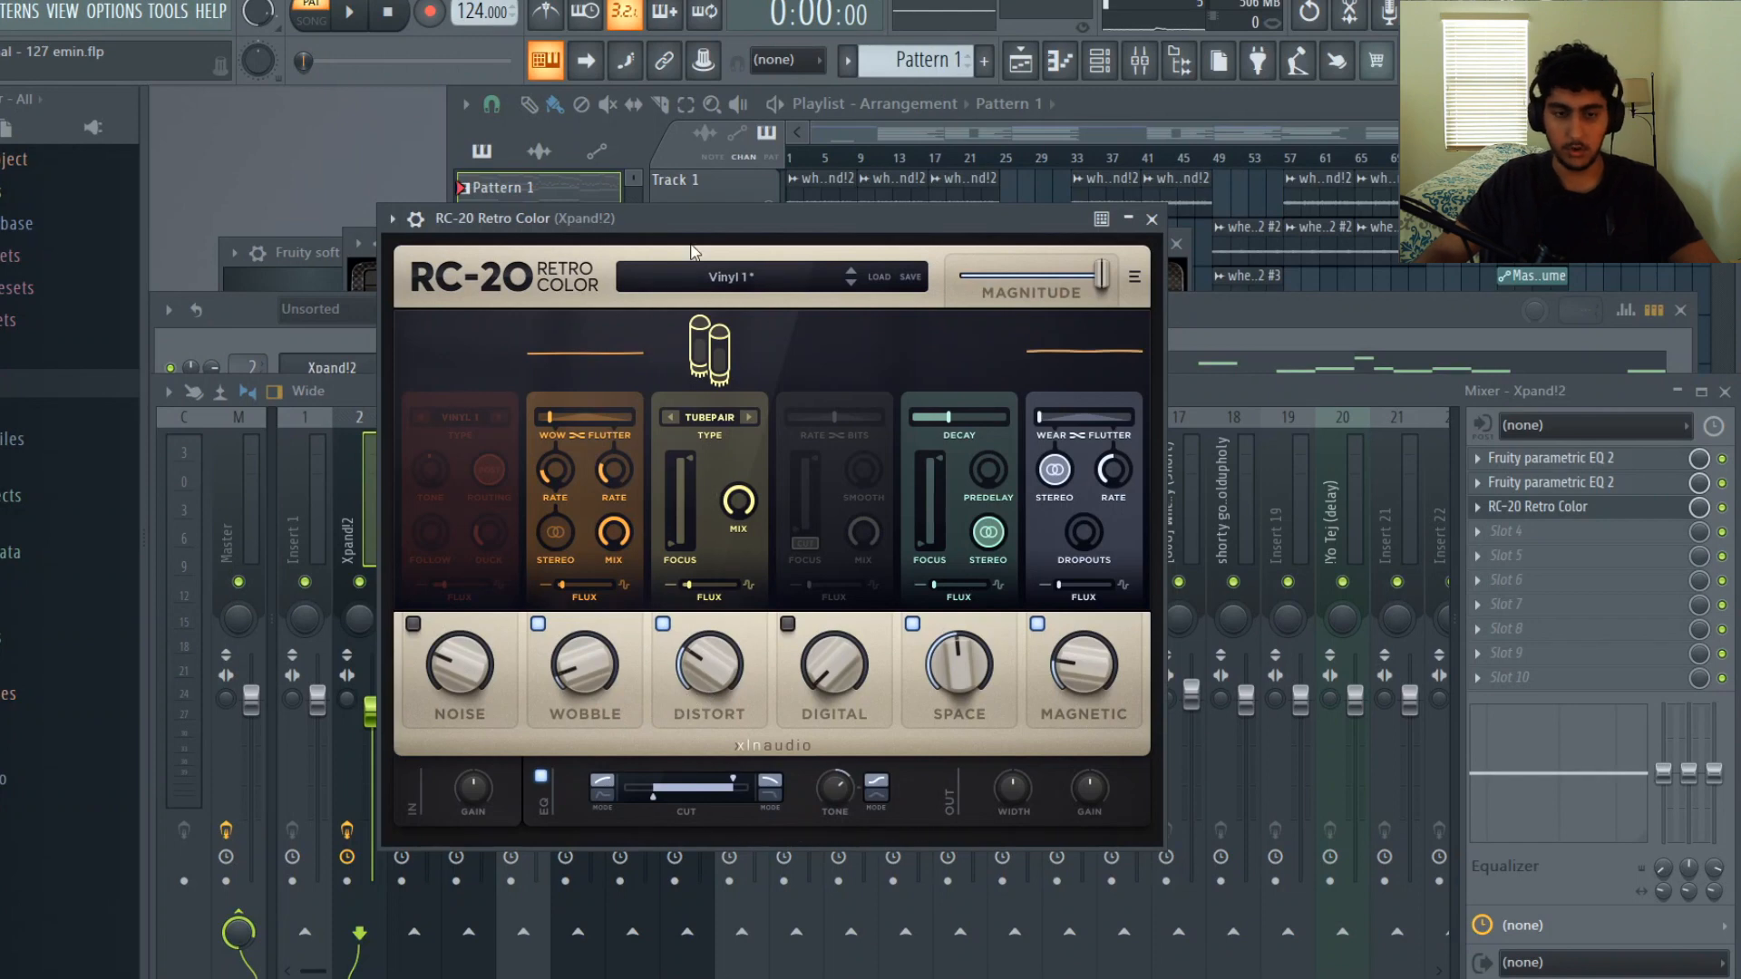
{"action": "left_click_drag", "start_coordinate": [696, 221], "coordinate": [716, 231]}
{"action": "mouse_move", "coordinate": [608, 696]}
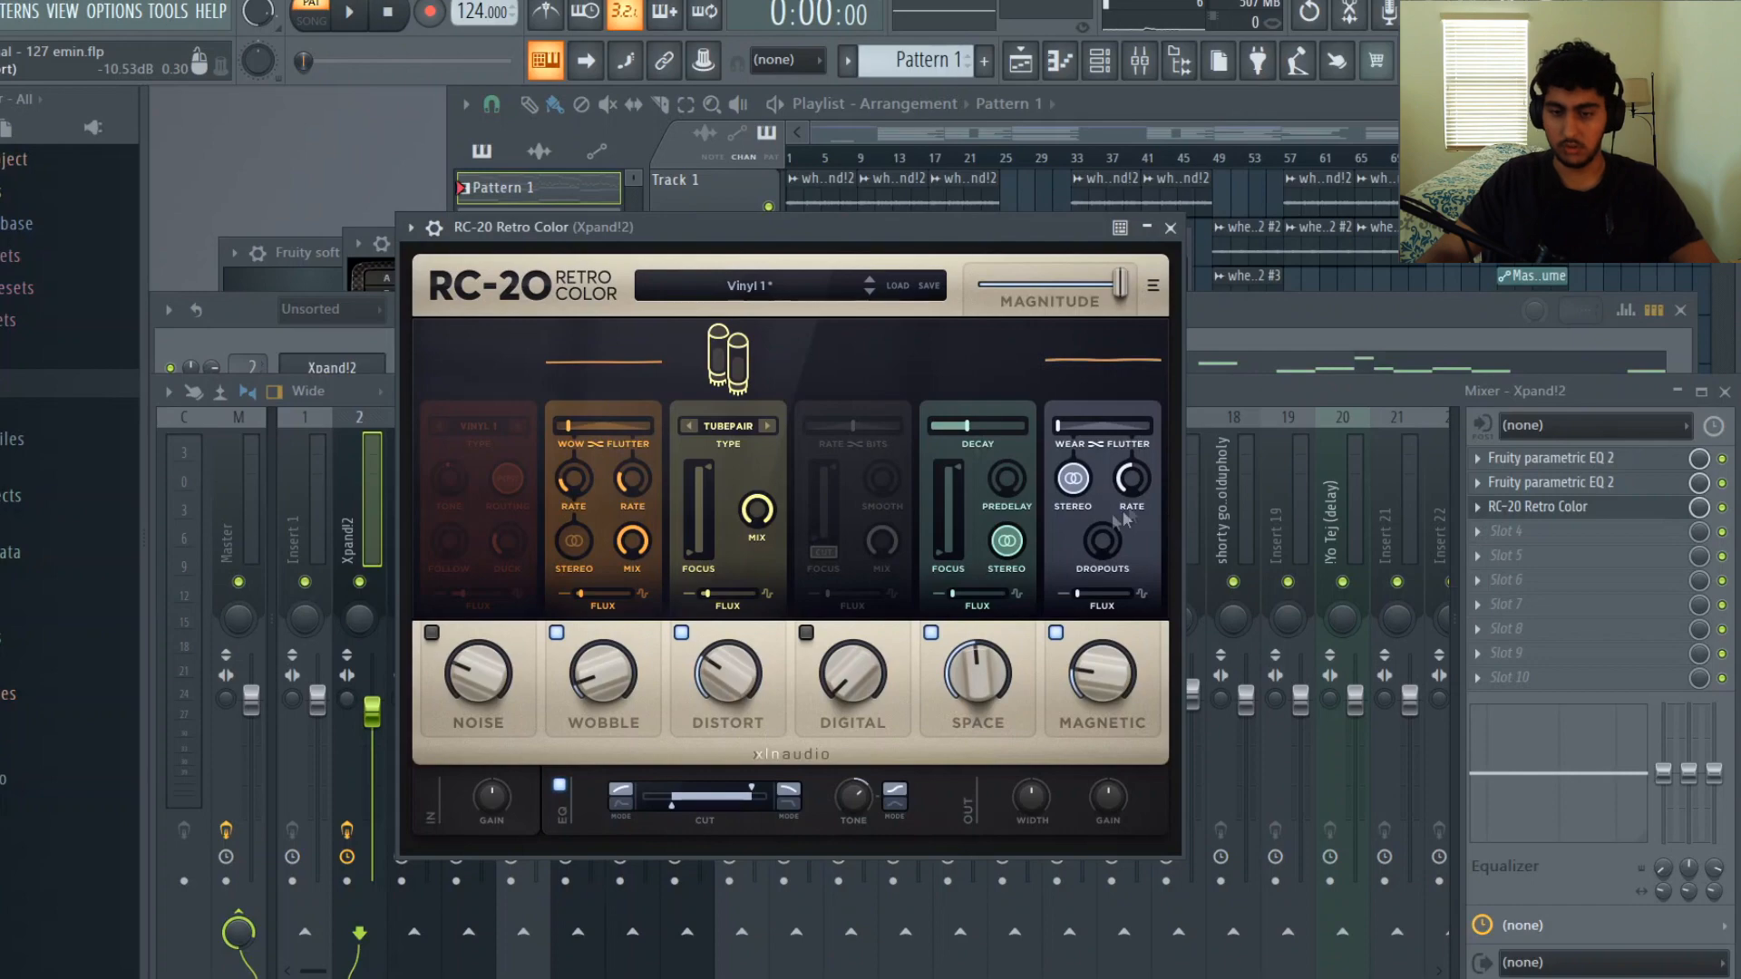
Step: Check which Ethnic preset Xpand!2 #2 uses in its preset list, and play its melody from the piano roll
{"action": "left_click", "coordinate": [172, 404]}
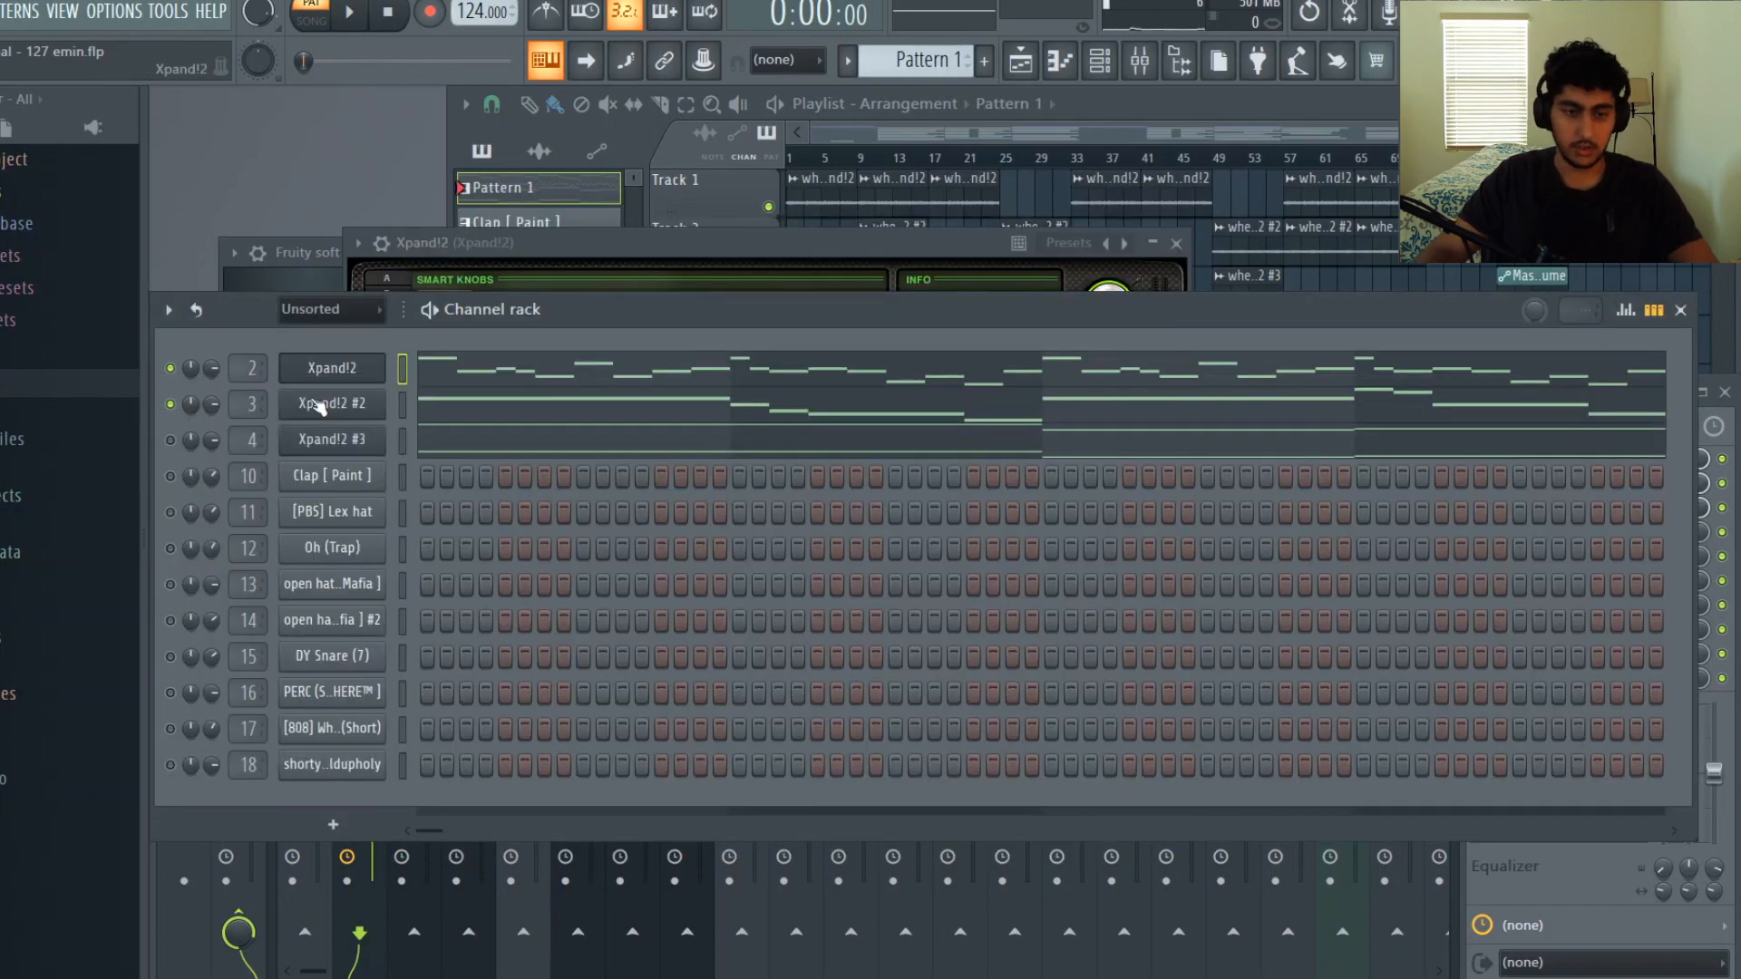
{"action": "left_click", "coordinate": [317, 403]}
{"action": "left_click", "coordinate": [535, 544]}
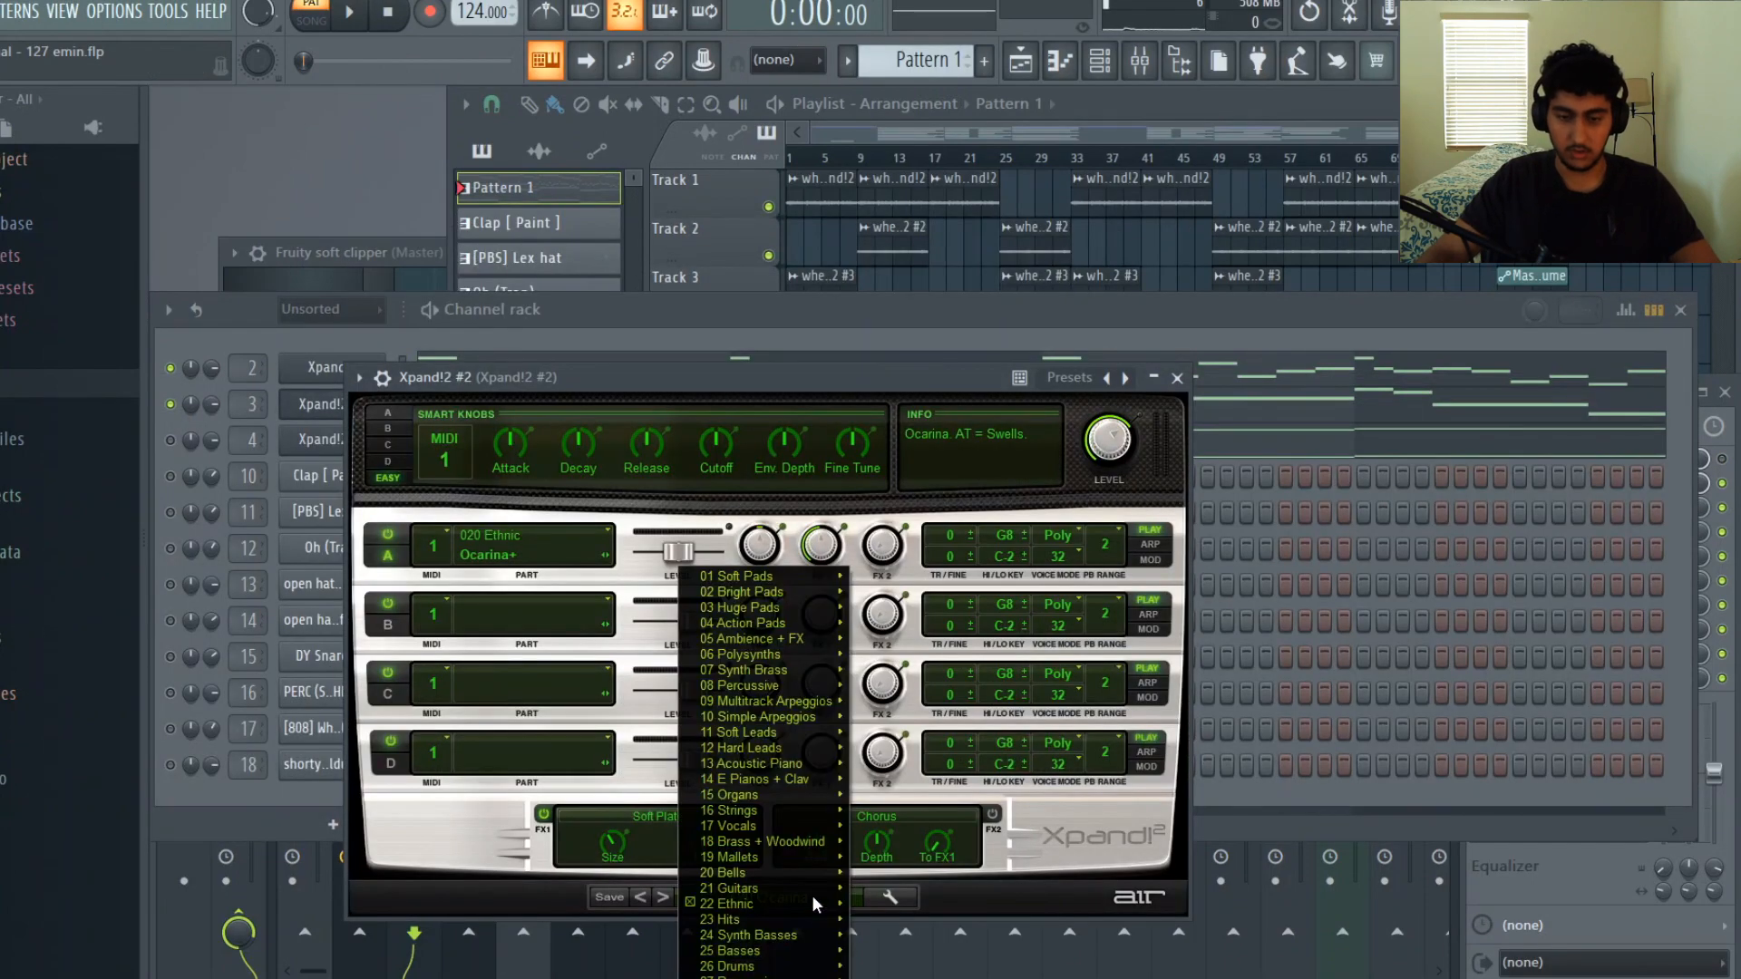
{"action": "mouse_move", "coordinate": [780, 904]}
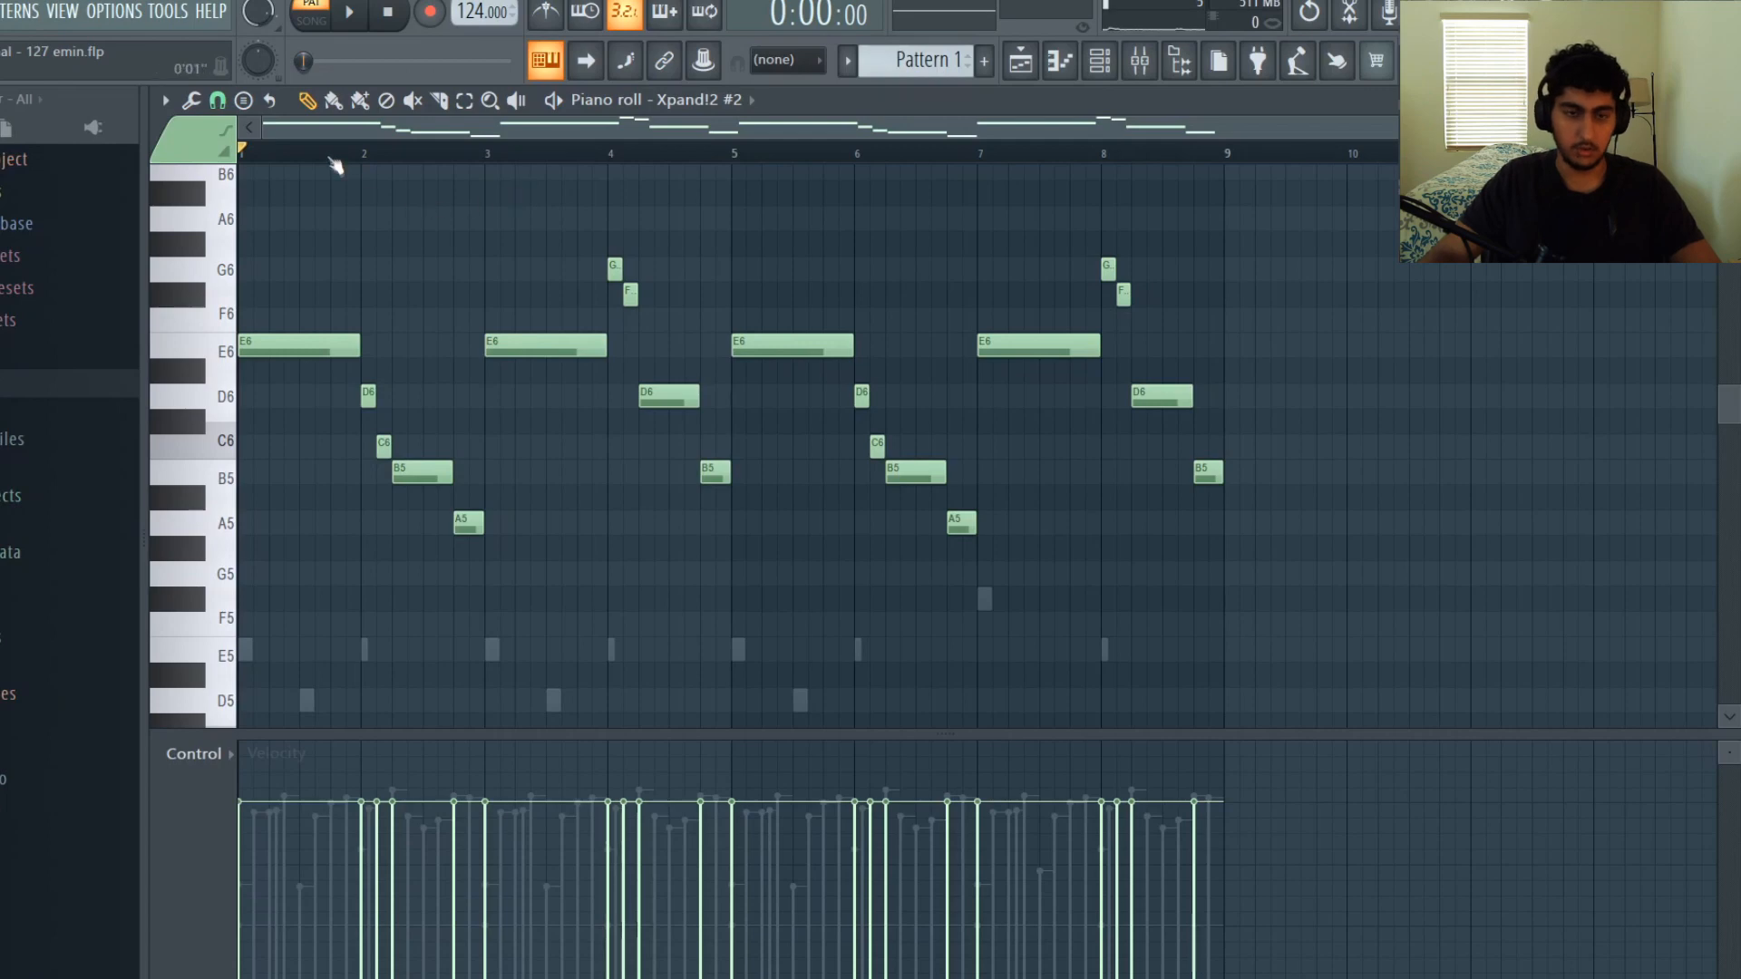
{"action": "key", "text": "space"}
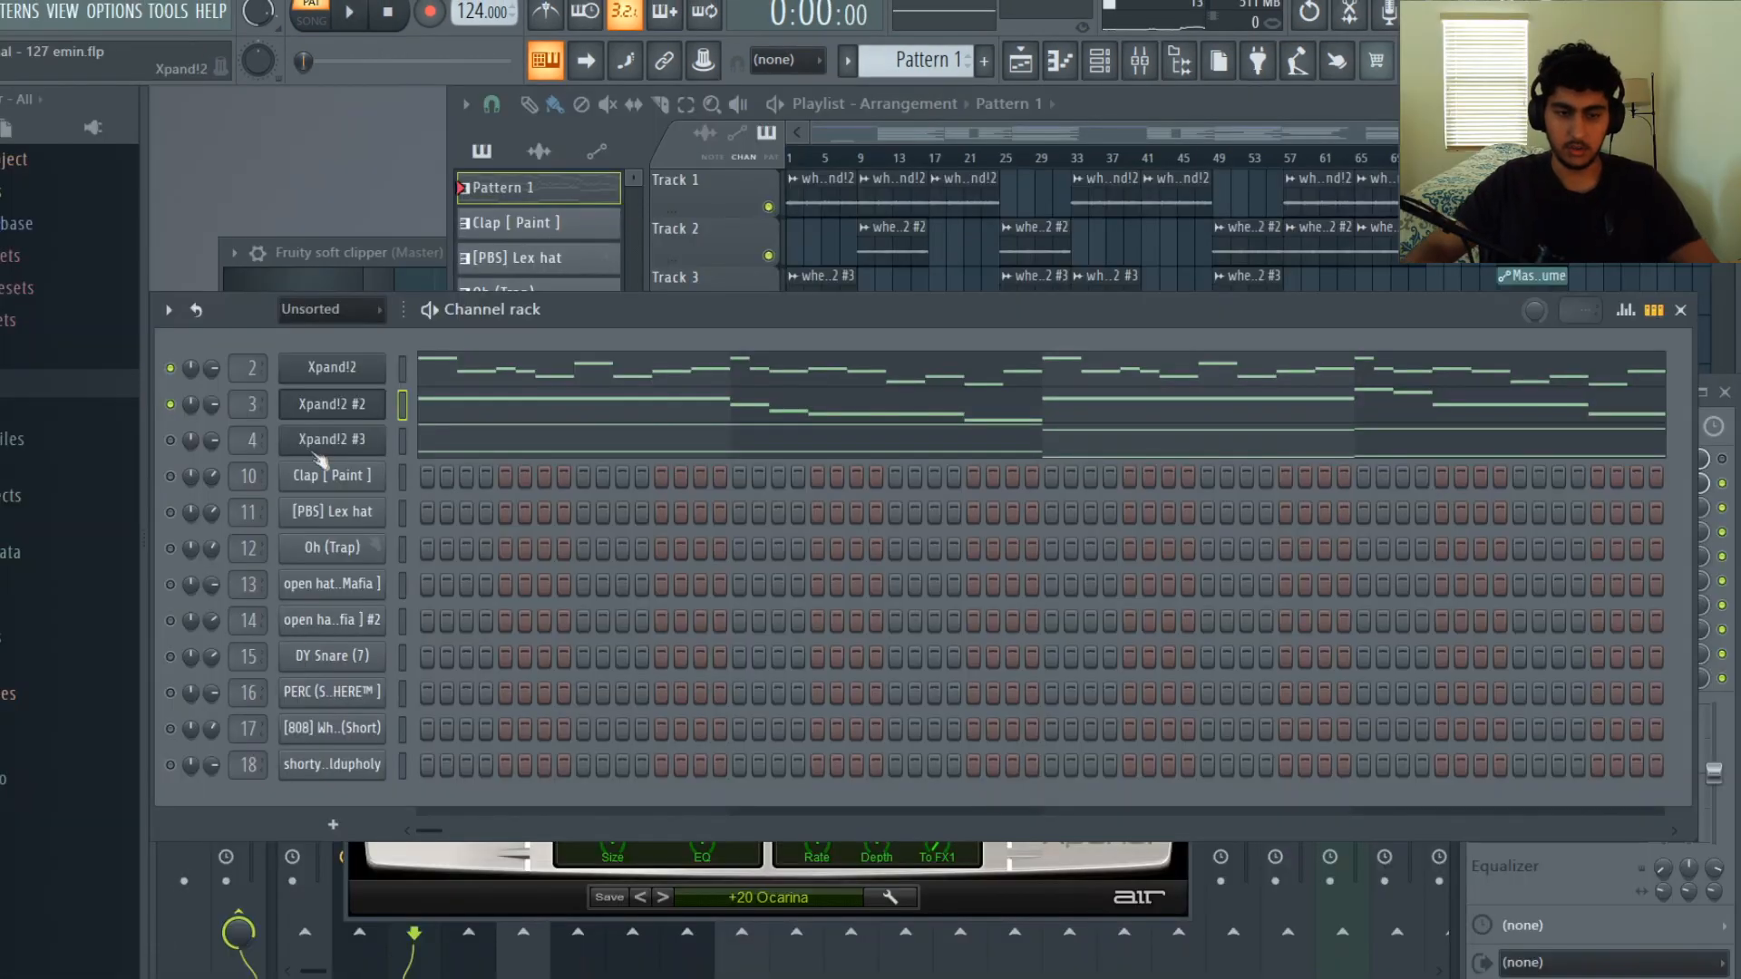
Step: Inspect the Fruity Reeverb 2 settings on the Xpand!2 #2 mixer track and close the plugin window
{"action": "key", "text": "F9"}
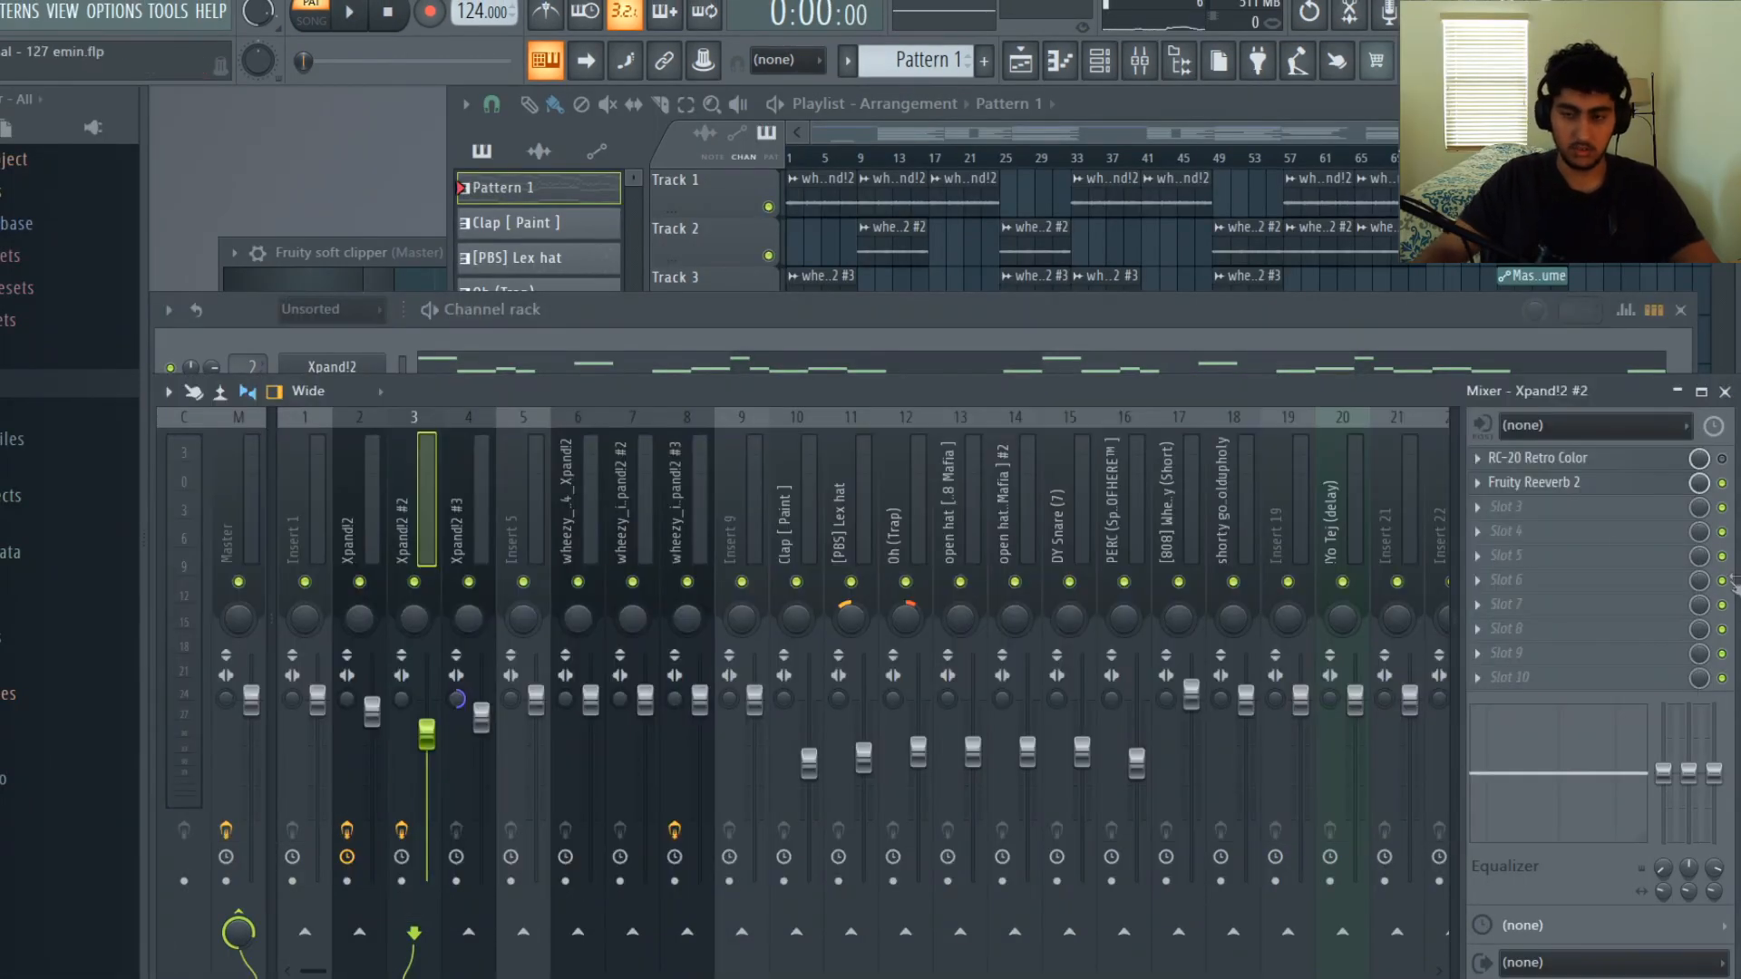
{"action": "left_click", "coordinate": [1583, 482]}
{"action": "left_click_drag", "start_coordinate": [736, 491], "coordinate": [833, 411]}
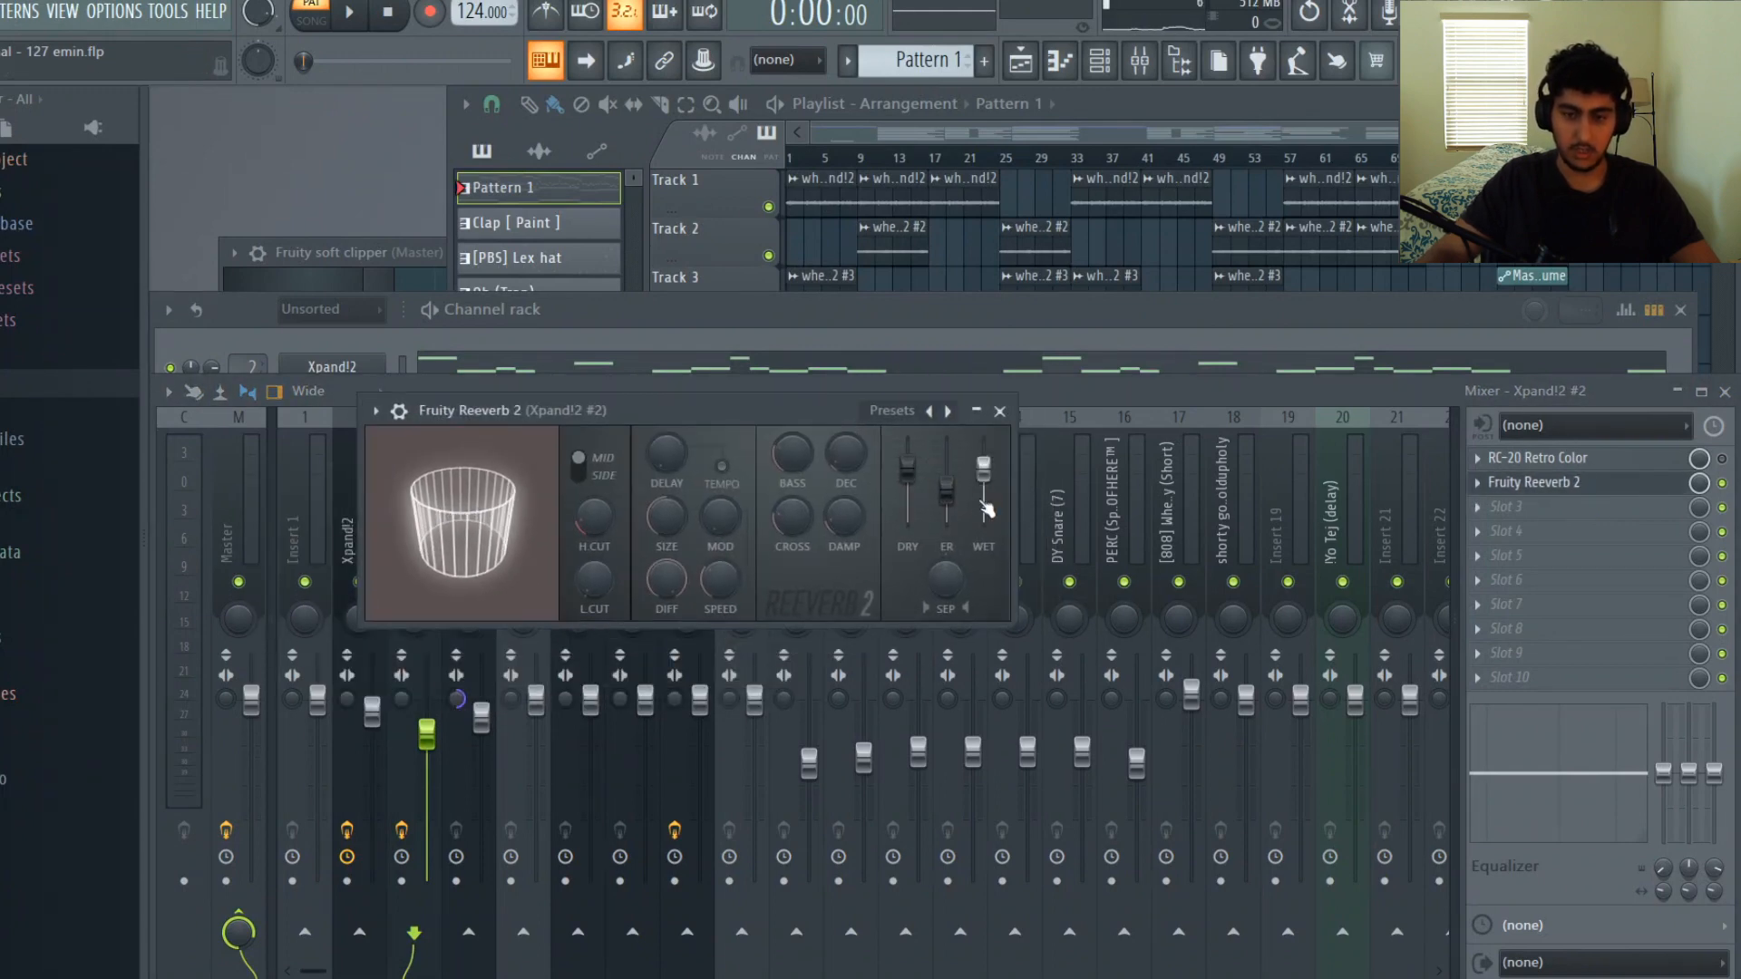
{"action": "left_click", "coordinate": [1001, 411]}
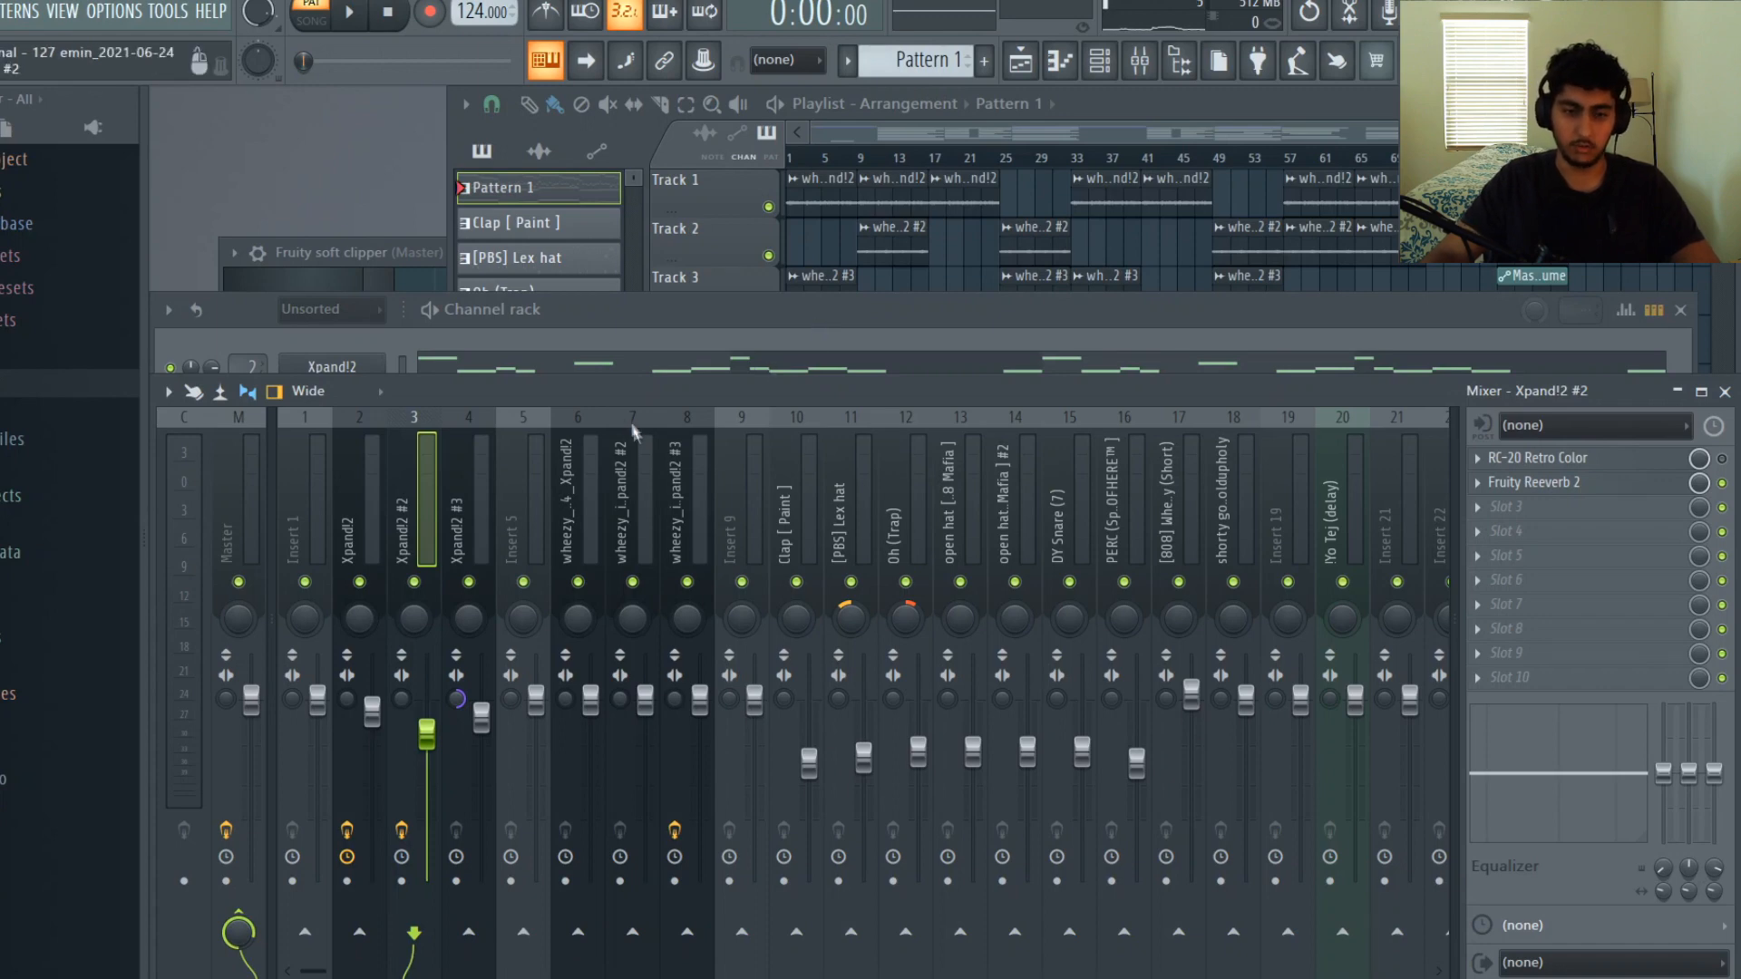
Step: Open the Xpand!2 #3 instrument and check its current Strings preset in the preset list without changing it
{"action": "key", "text": "F6"}
{"action": "left_click", "coordinate": [372, 441]}
{"action": "left_click_drag", "start_coordinate": [724, 413], "coordinate": [709, 180]}
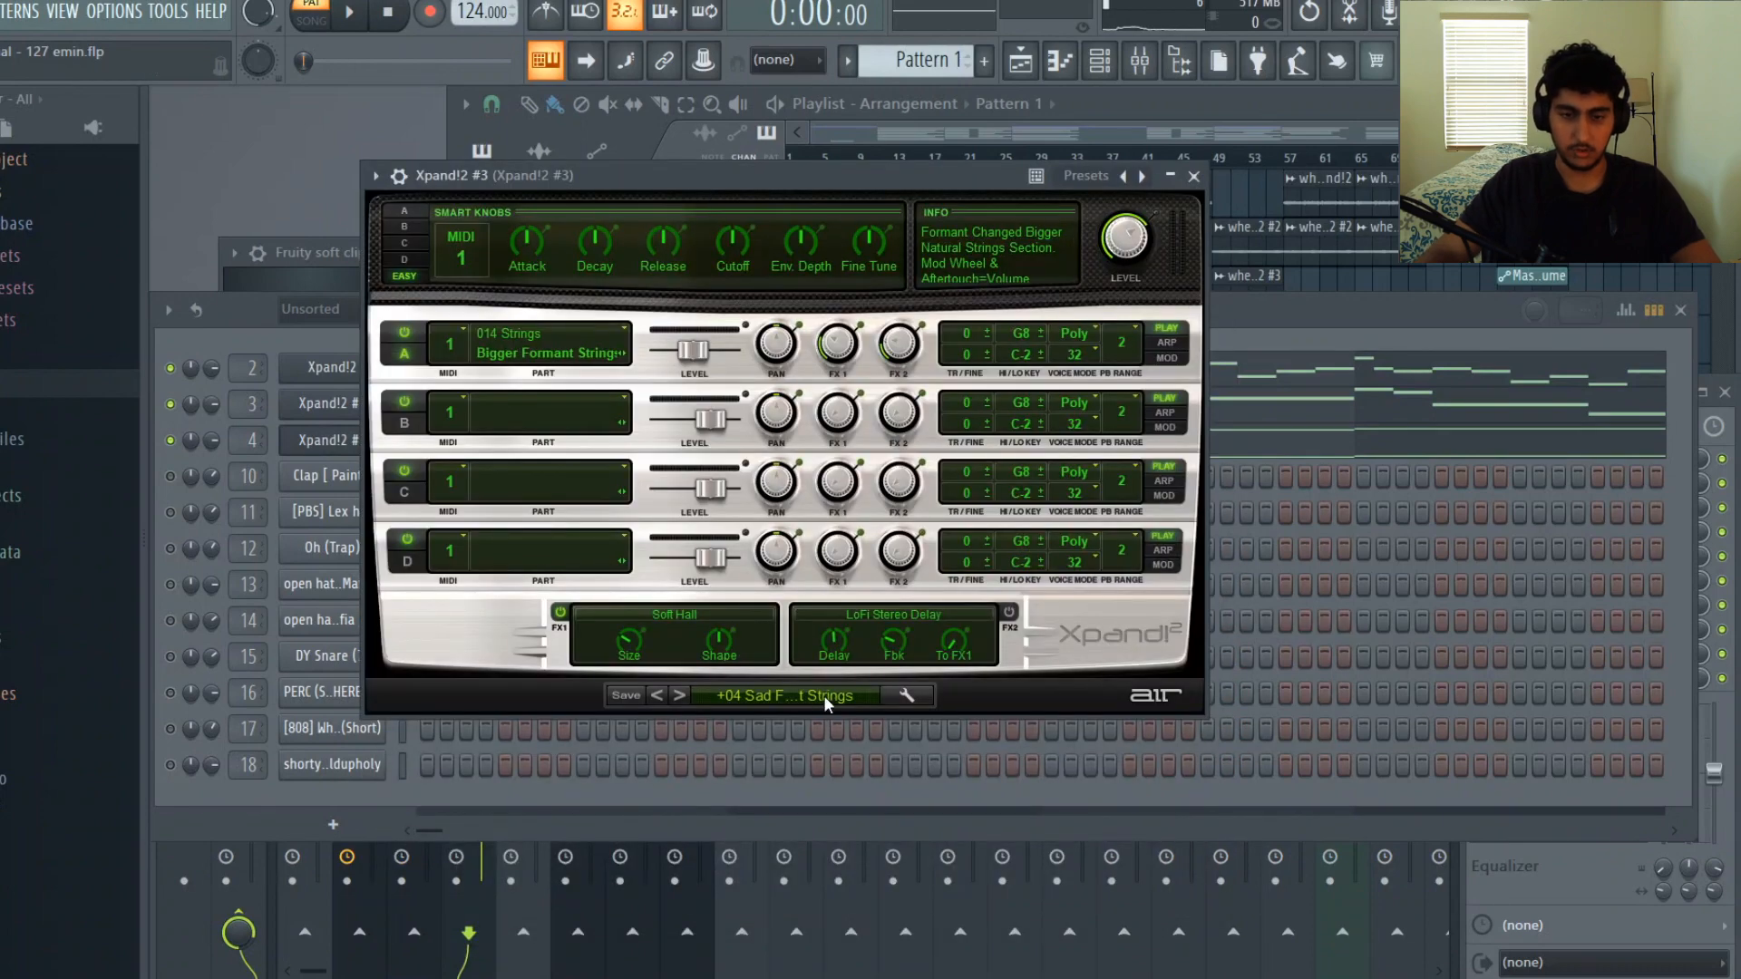
{"action": "left_click", "coordinate": [823, 694]}
{"action": "mouse_move", "coordinate": [780, 794]}
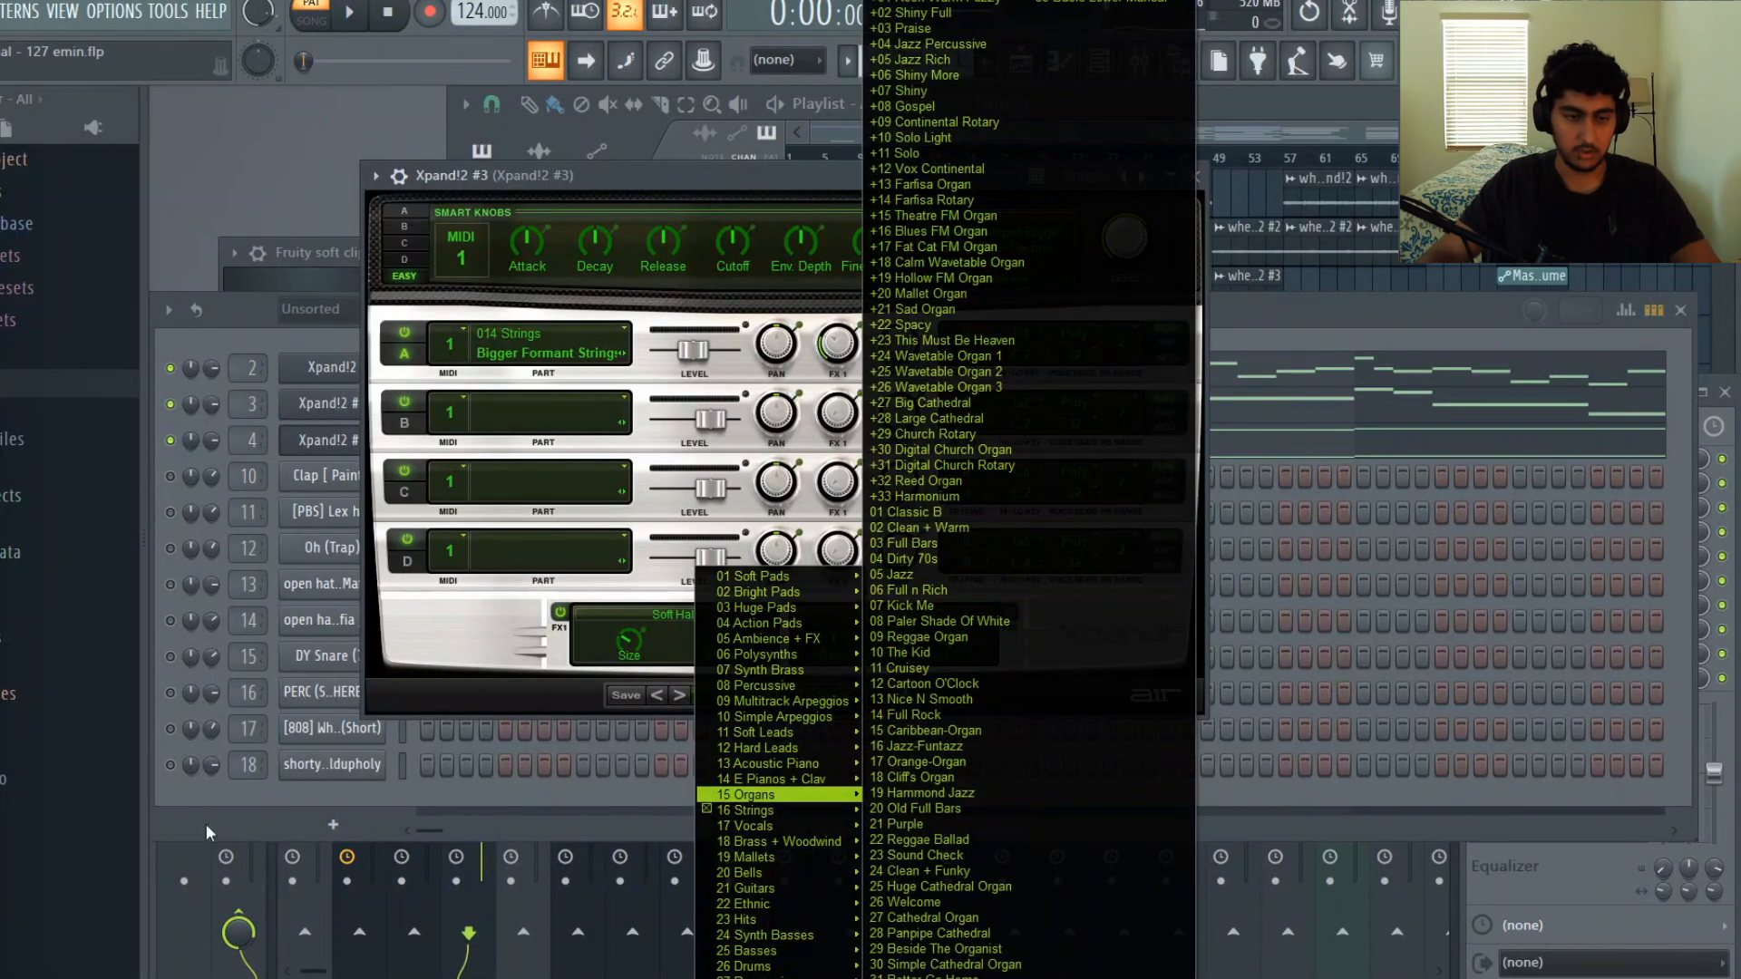
{"action": "left_click", "coordinate": [207, 826]}
Step: Examine the Xpand!2 #3 notes by selecting the upper E4, B3, C4 line and the lower E2, B1, C2 line, and play the pattern
{"action": "key", "text": "F7"}
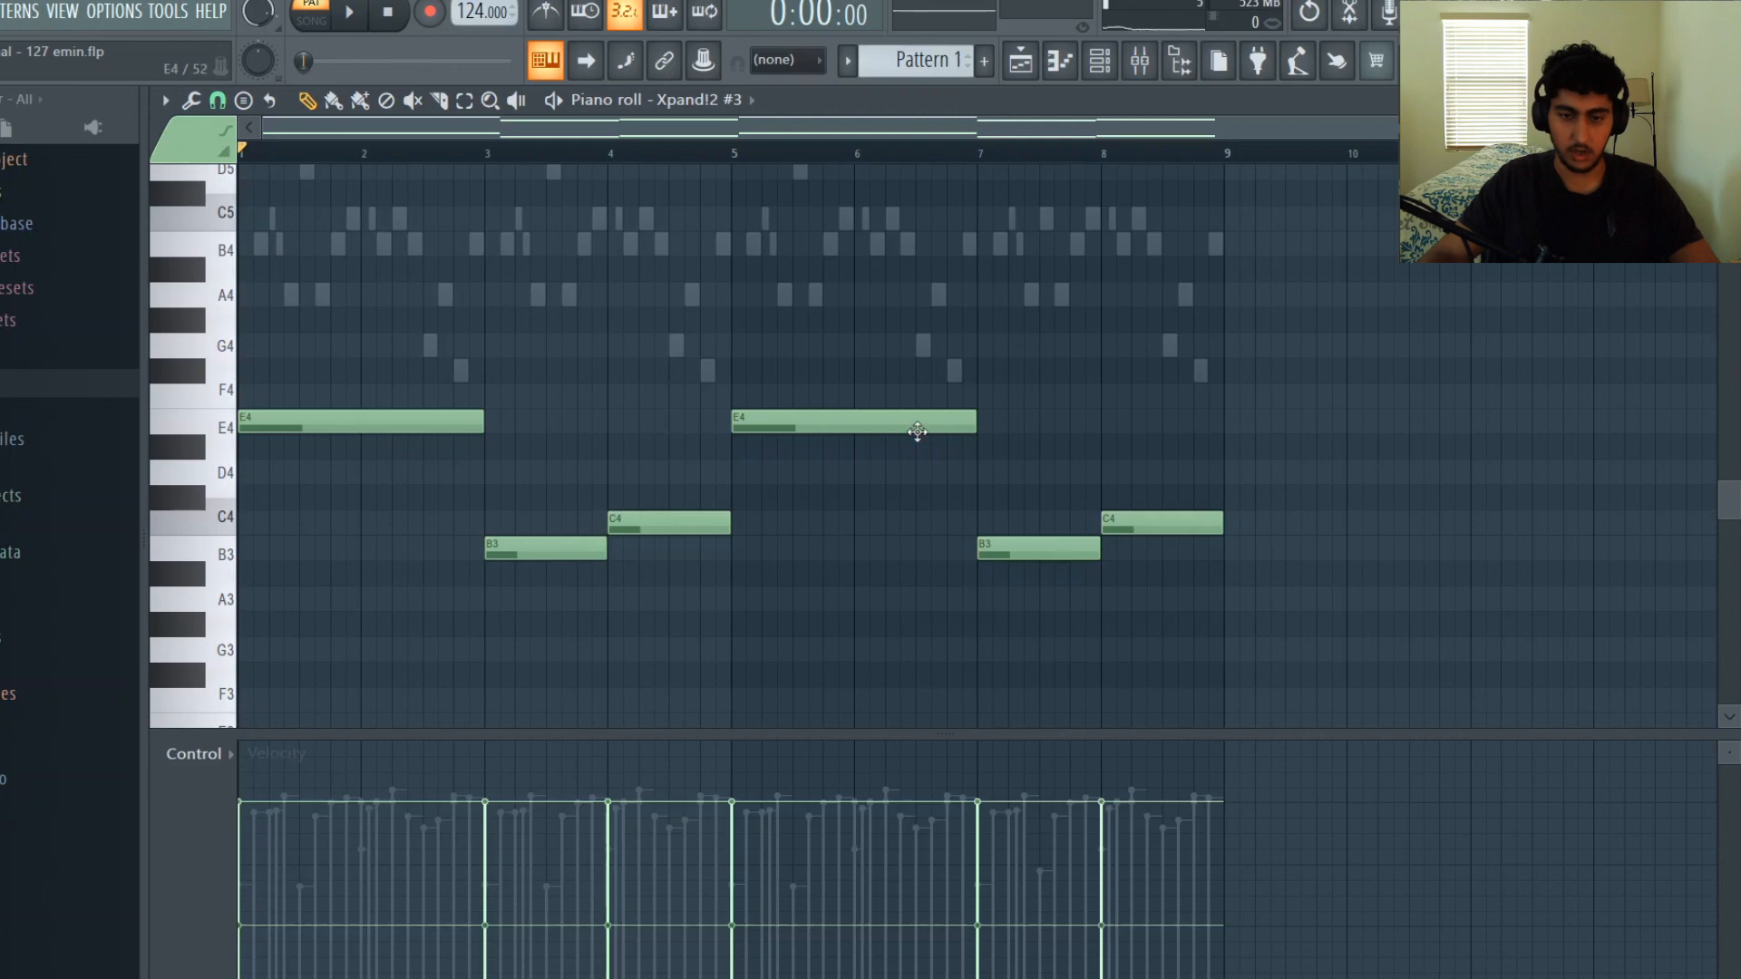
{"action": "scroll", "coordinate": [1058, 439], "scroll_direction": "down", "scroll_amount": 2}
{"action": "left_click_drag", "start_coordinate": [1311, 533], "coordinate": [630, 396]}
{"action": "key", "text": "ctrl+a"}
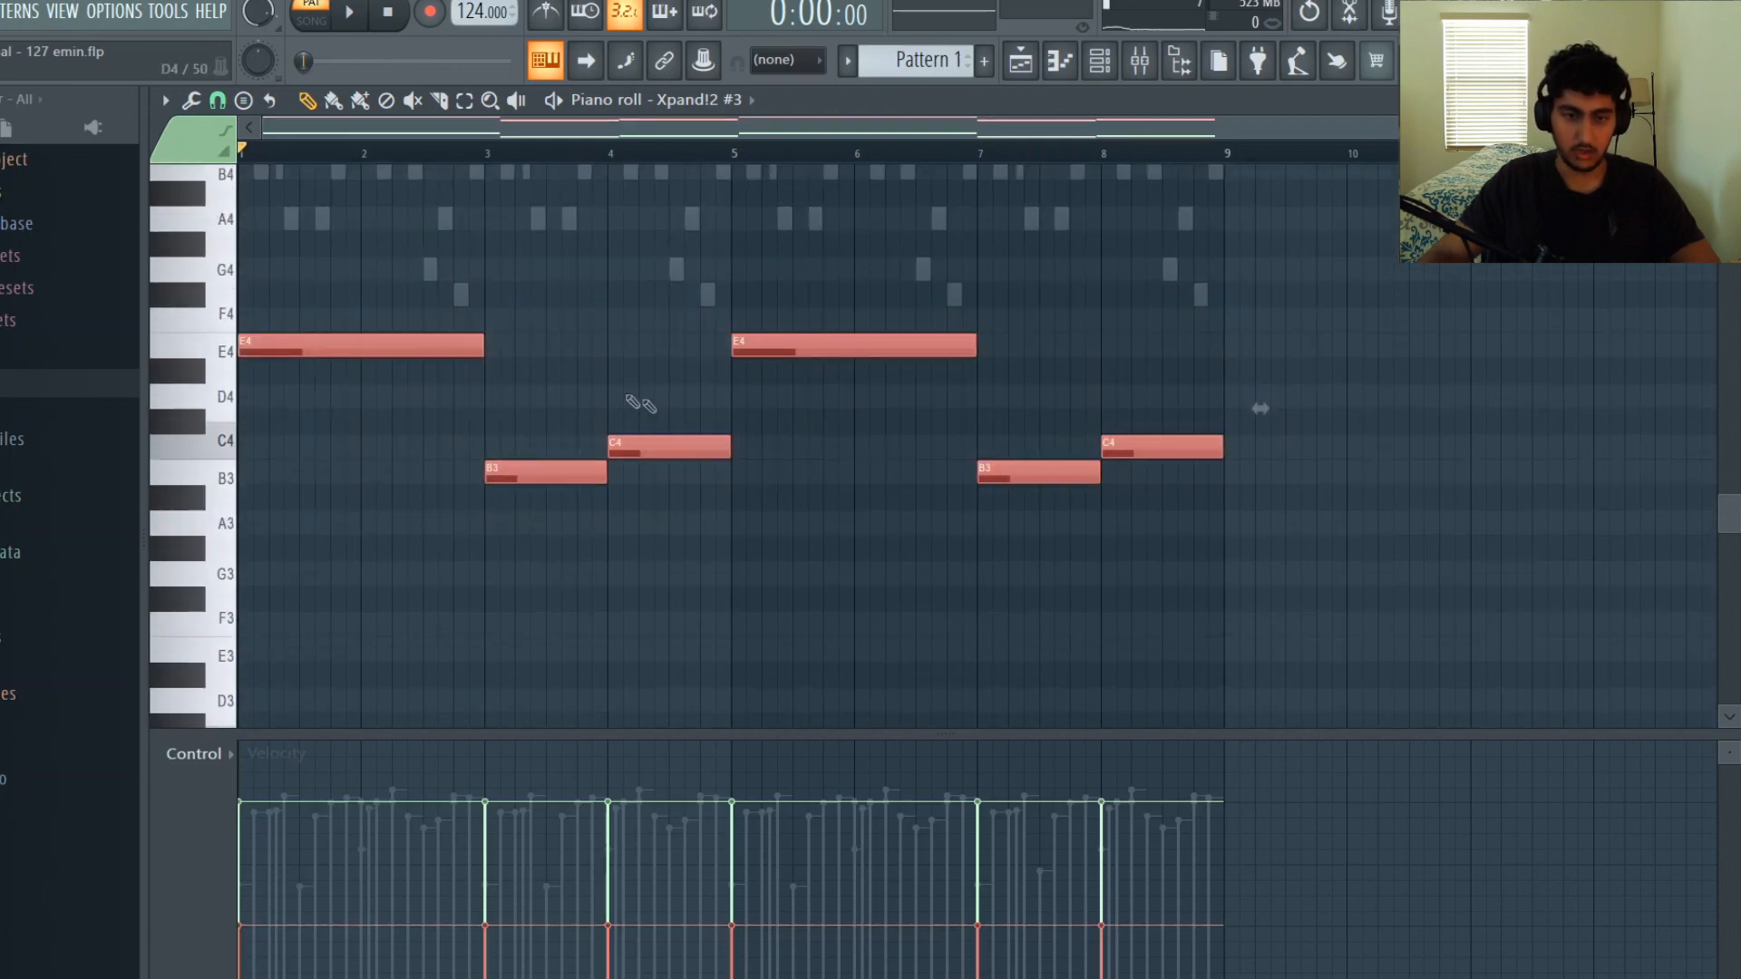
{"action": "left_click", "coordinate": [1016, 538], "text": "ctrl"}
{"action": "scroll", "coordinate": [1124, 549], "scroll_direction": "down", "scroll_amount": 6}
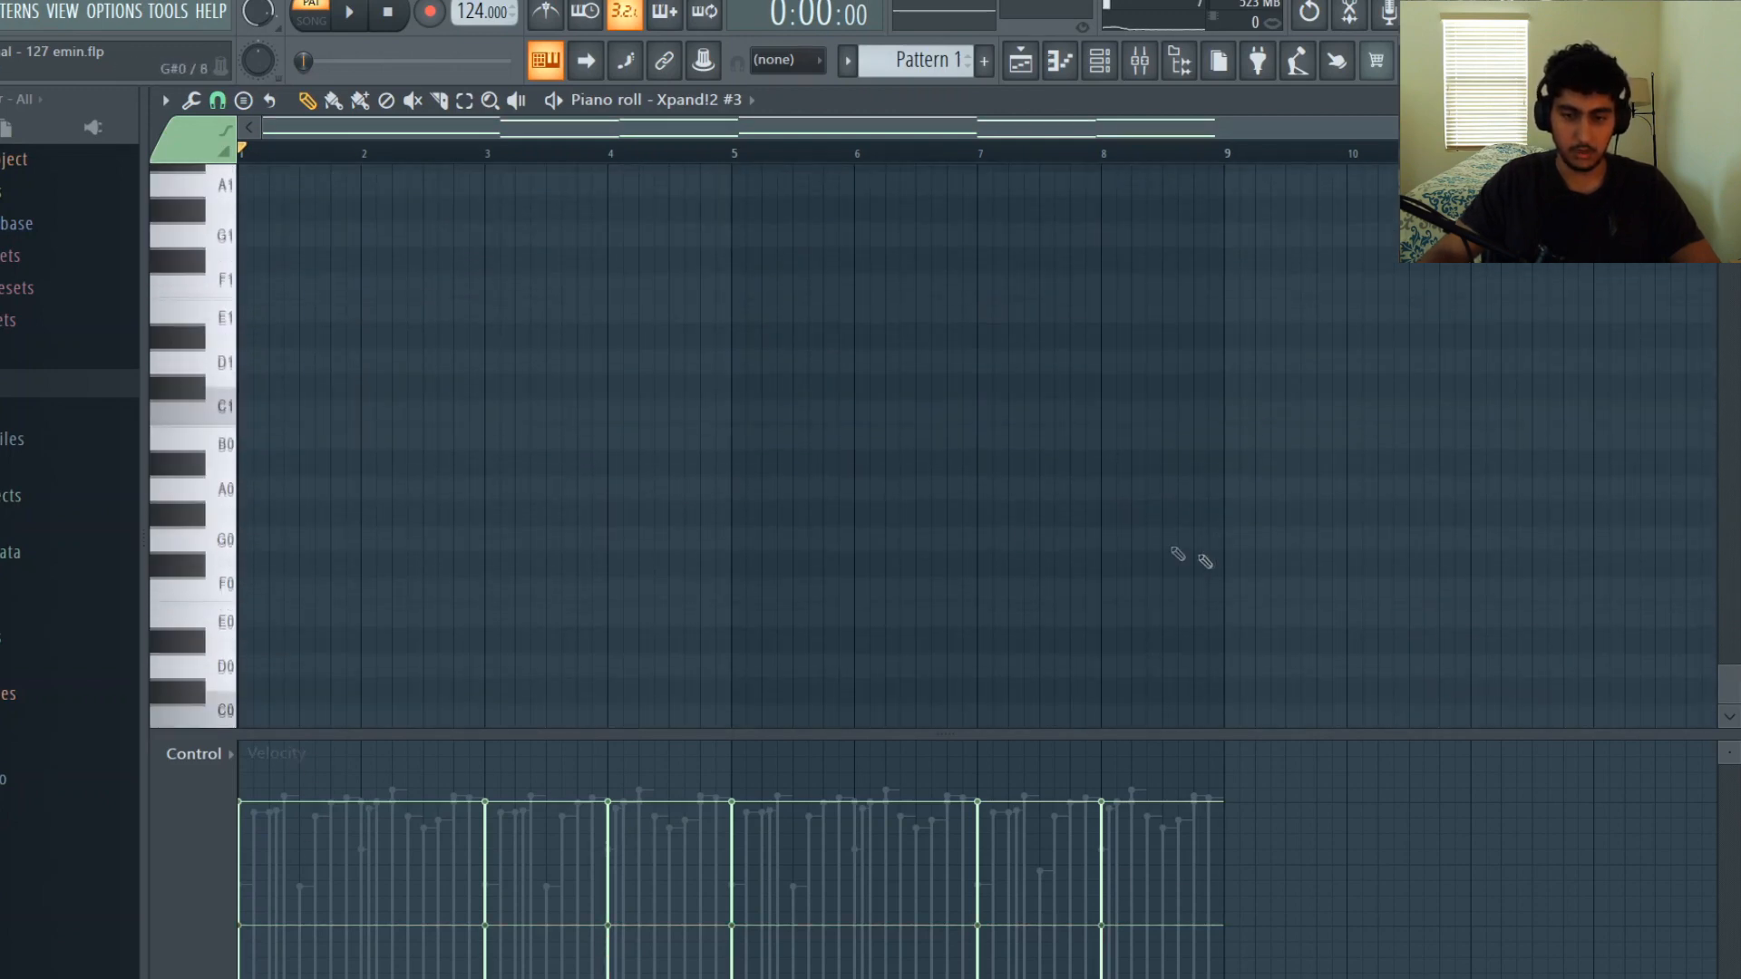
{"action": "scroll", "coordinate": [1195, 555], "scroll_direction": "up", "scroll_amount": 3}
{"action": "left_click_drag", "start_coordinate": [1295, 623], "coordinate": [384, 375]}
{"action": "left_click", "coordinate": [749, 371], "text": "ctrl"}
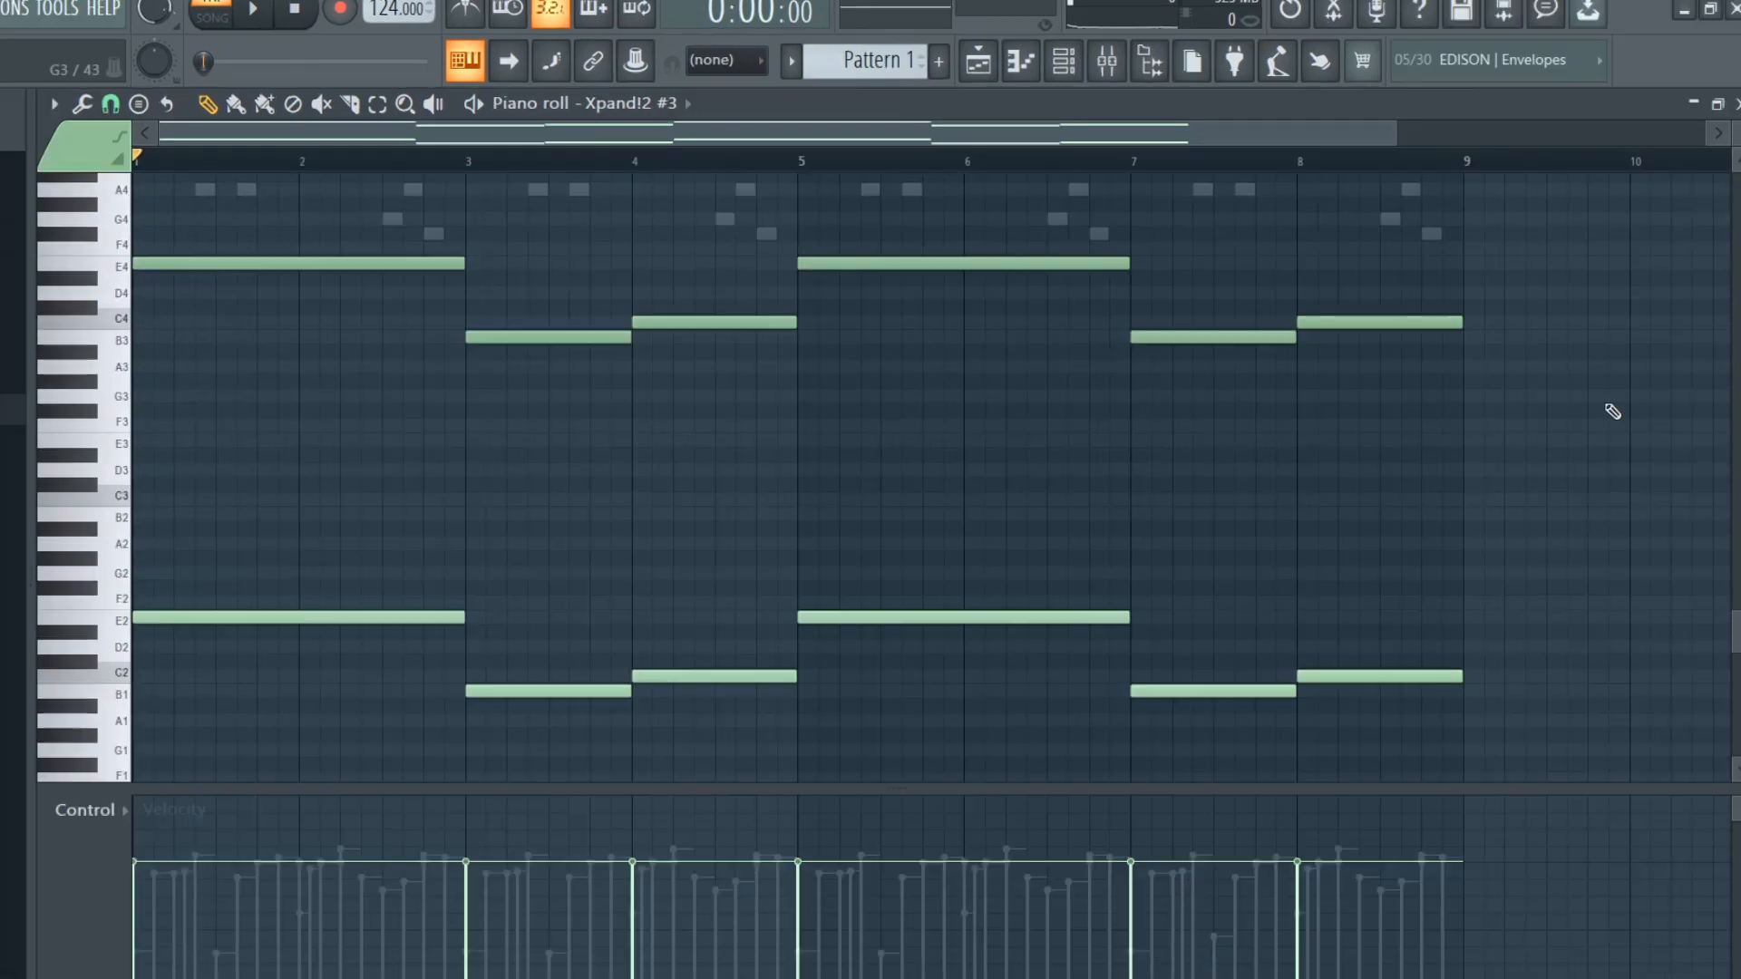
{"action": "key", "text": "space"}
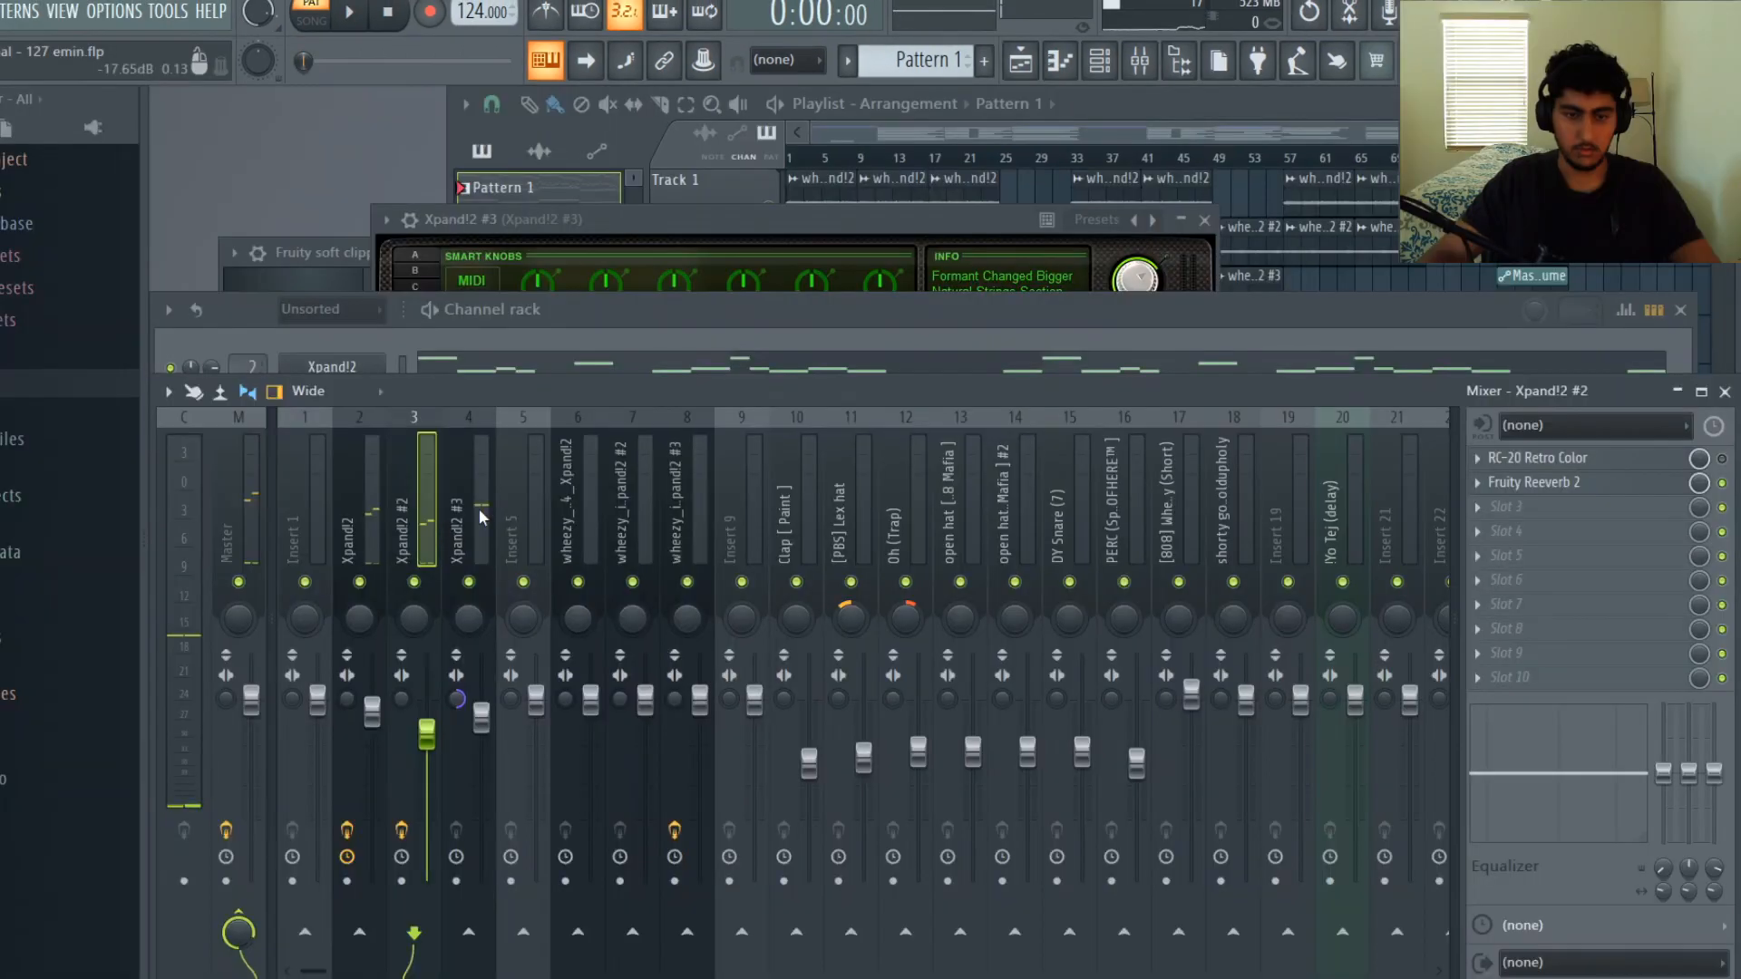
Step: Try rendering the three Xpand!2 mixer tracks to audio by arming them for recording, and disarm them again
{"action": "left_click", "coordinate": [482, 712]}
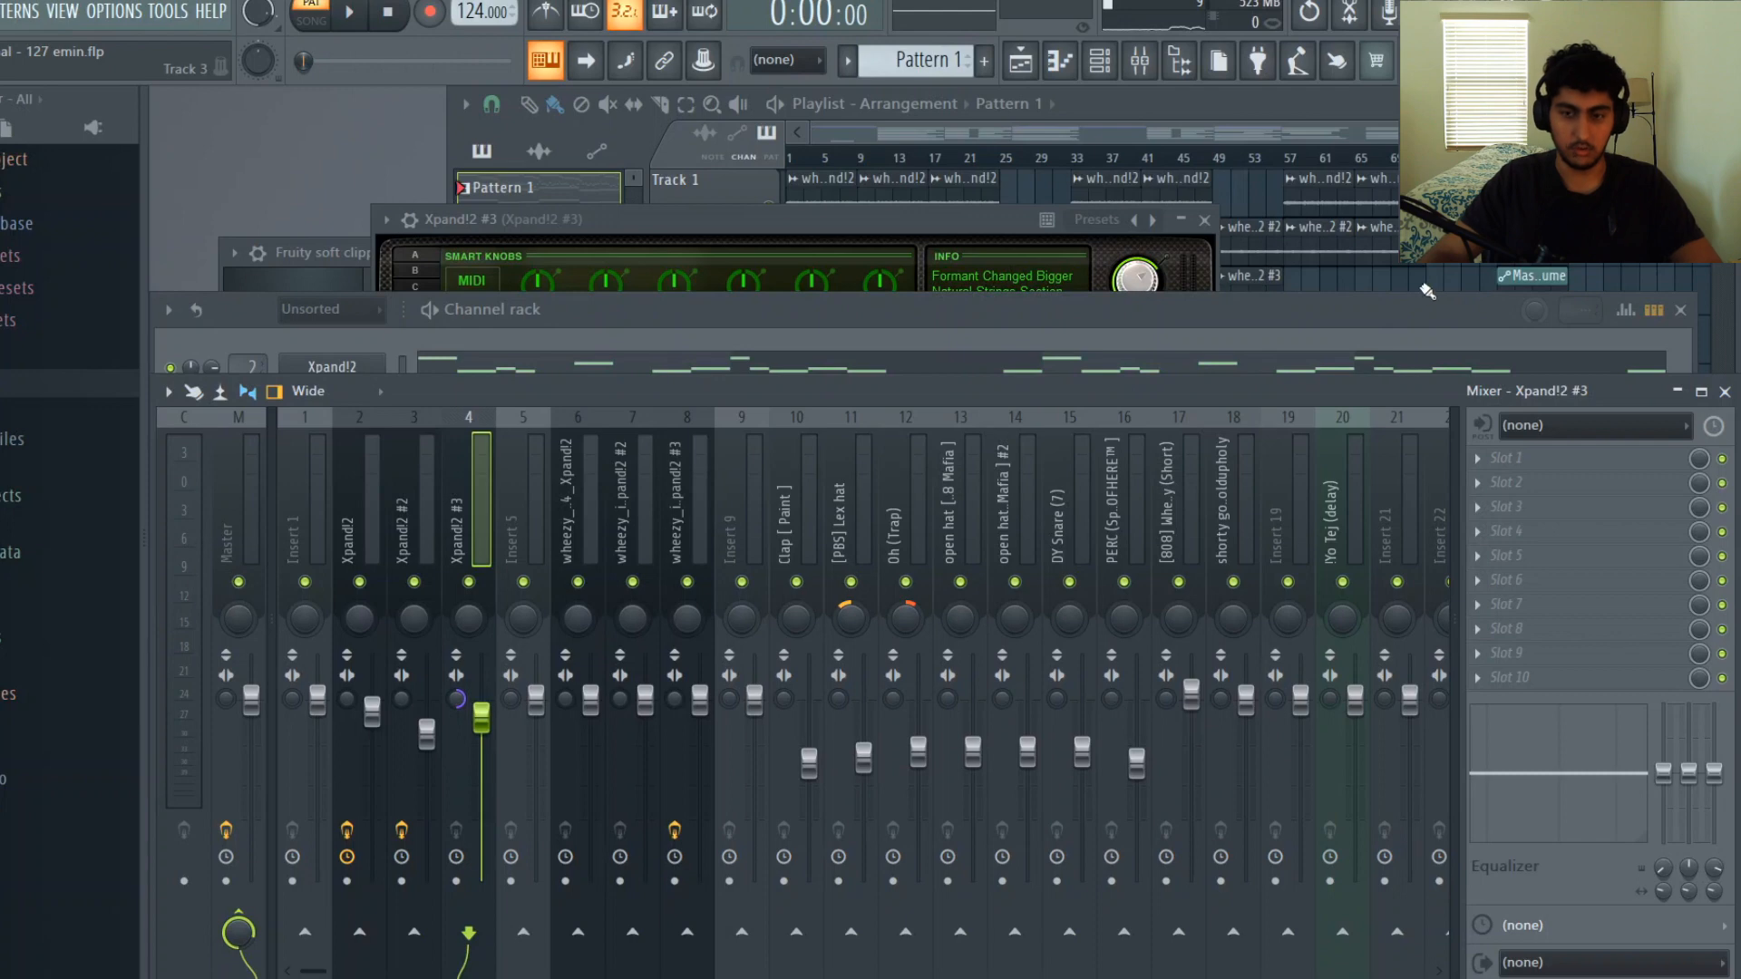
{"action": "left_click", "coordinate": [456, 881]}
{"action": "left_click", "coordinate": [402, 881]}
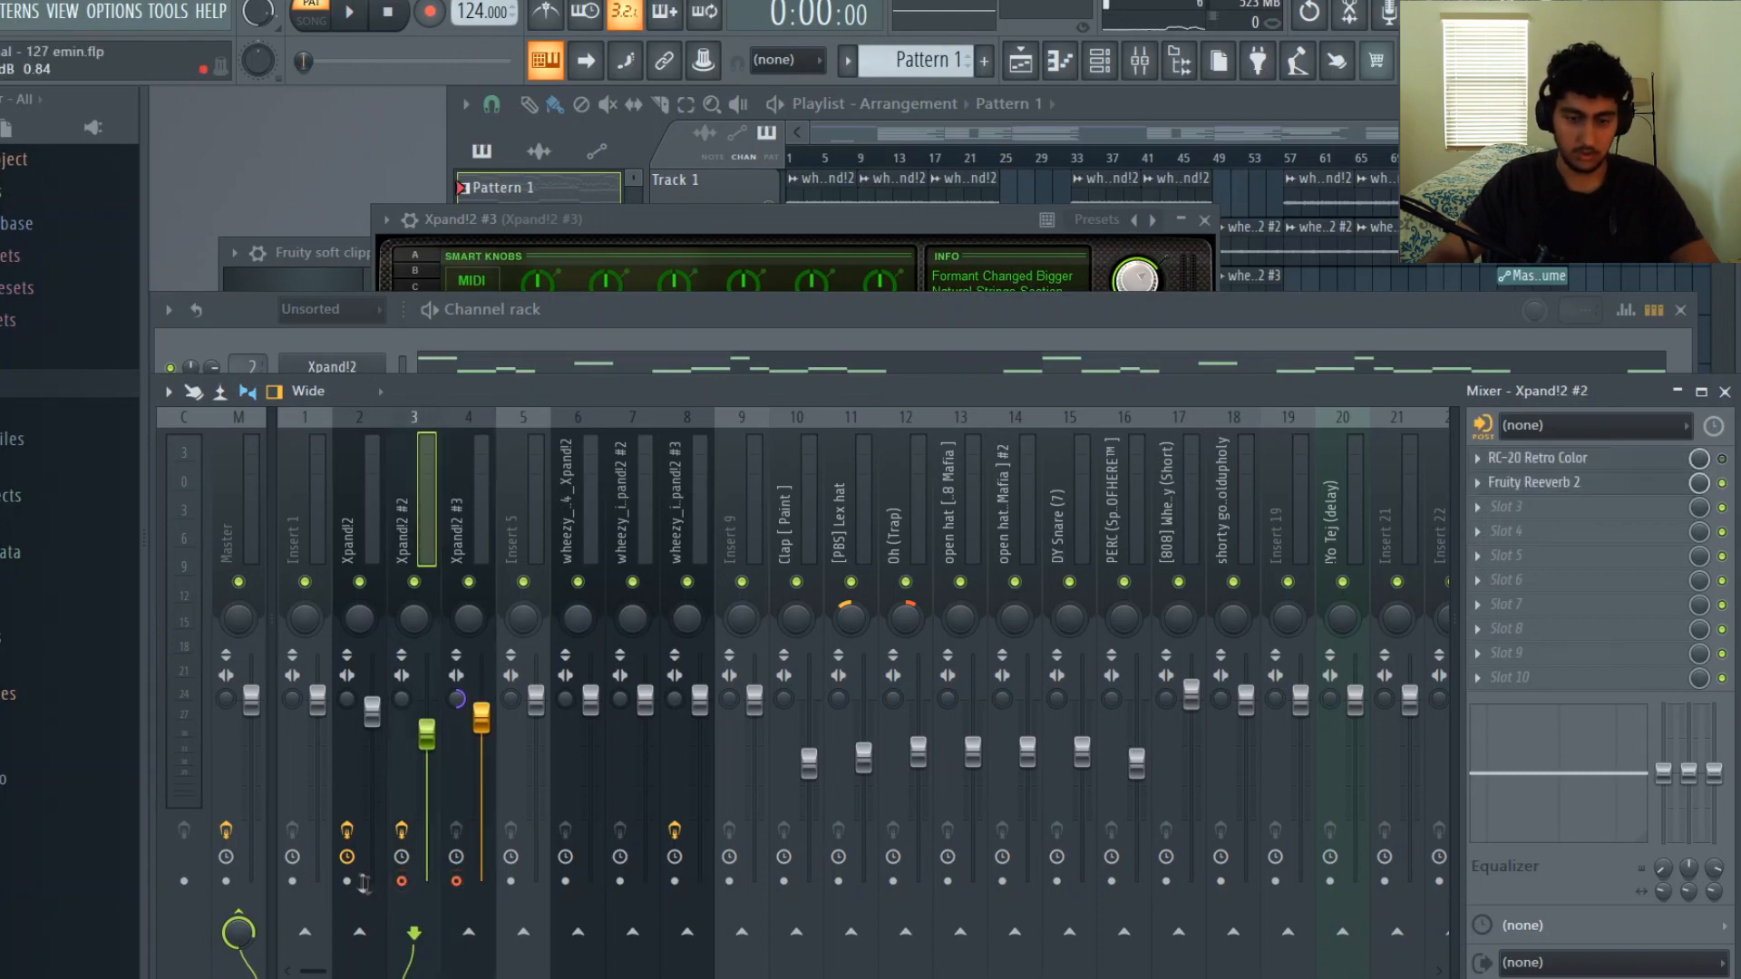
{"action": "left_click", "coordinate": [347, 880]}
{"action": "key", "text": "alt+r"}
{"action": "key", "text": "Escape"}
{"action": "left_click", "coordinate": [347, 881]}
{"action": "left_click", "coordinate": [402, 881]}
{"action": "left_click", "coordinate": [456, 882]}
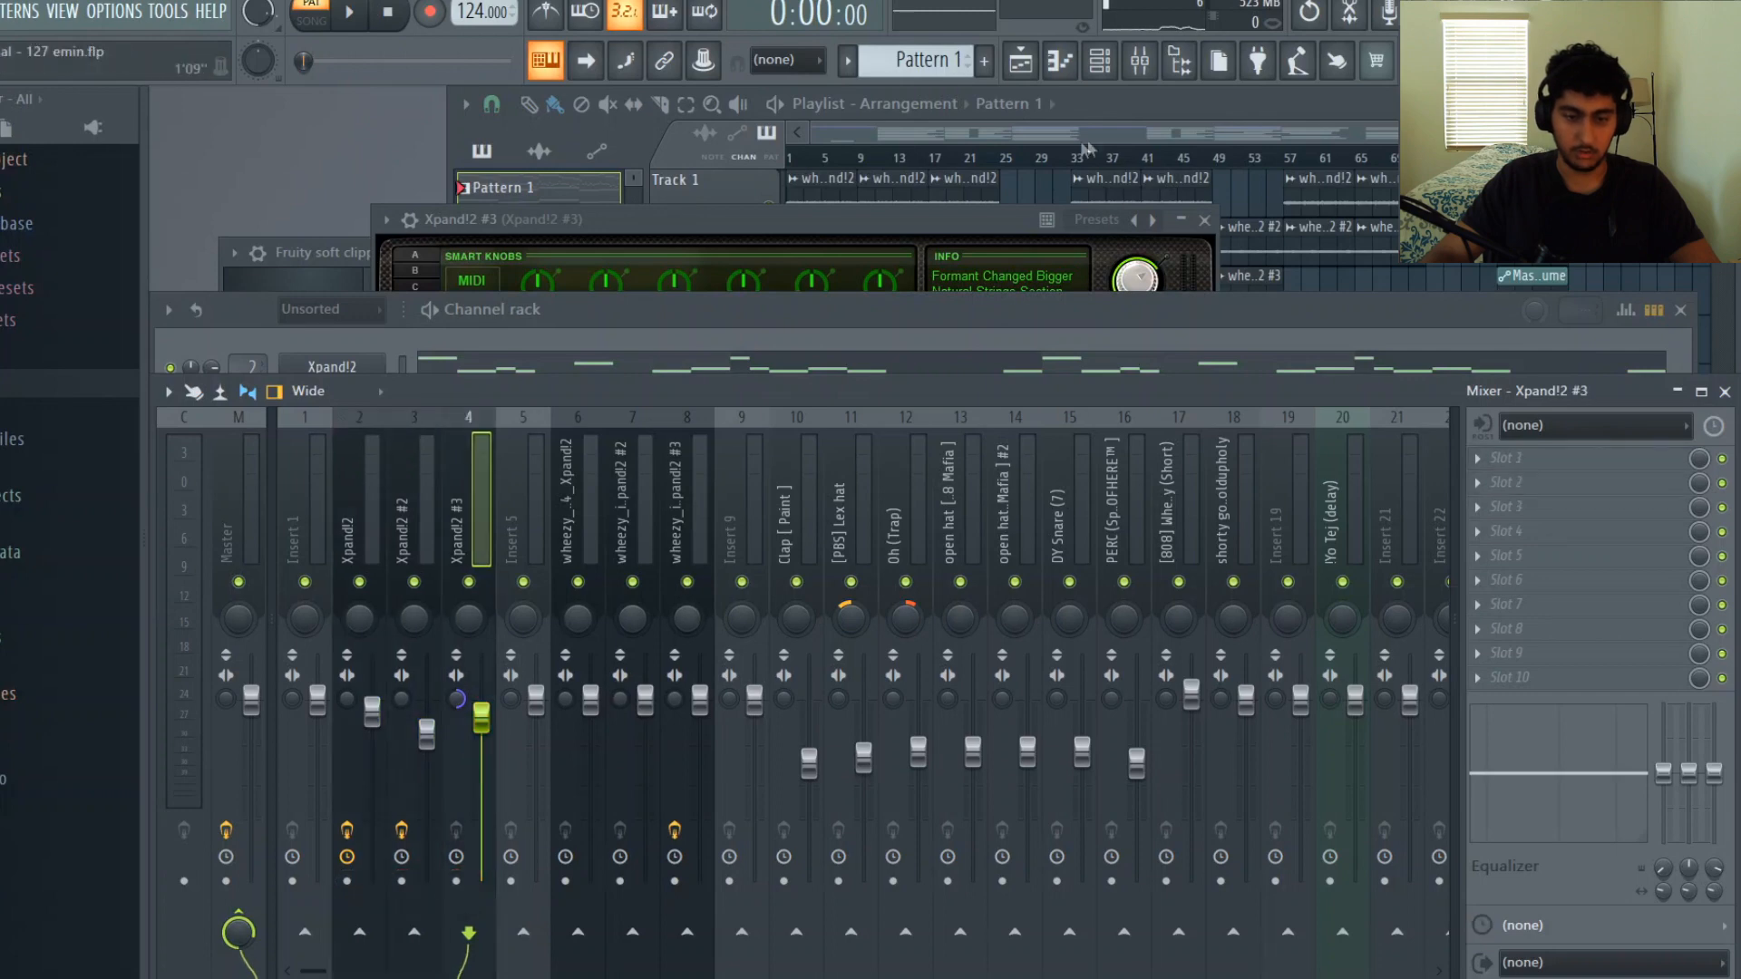
Step: Delete the first Xpand!2 #2 audio clip from playlist Track 2, and check the effects on the bounced Xpand!2 #3 mixer track
{"action": "left_click_drag", "start_coordinate": [1142, 307], "coordinate": [1084, 172]}
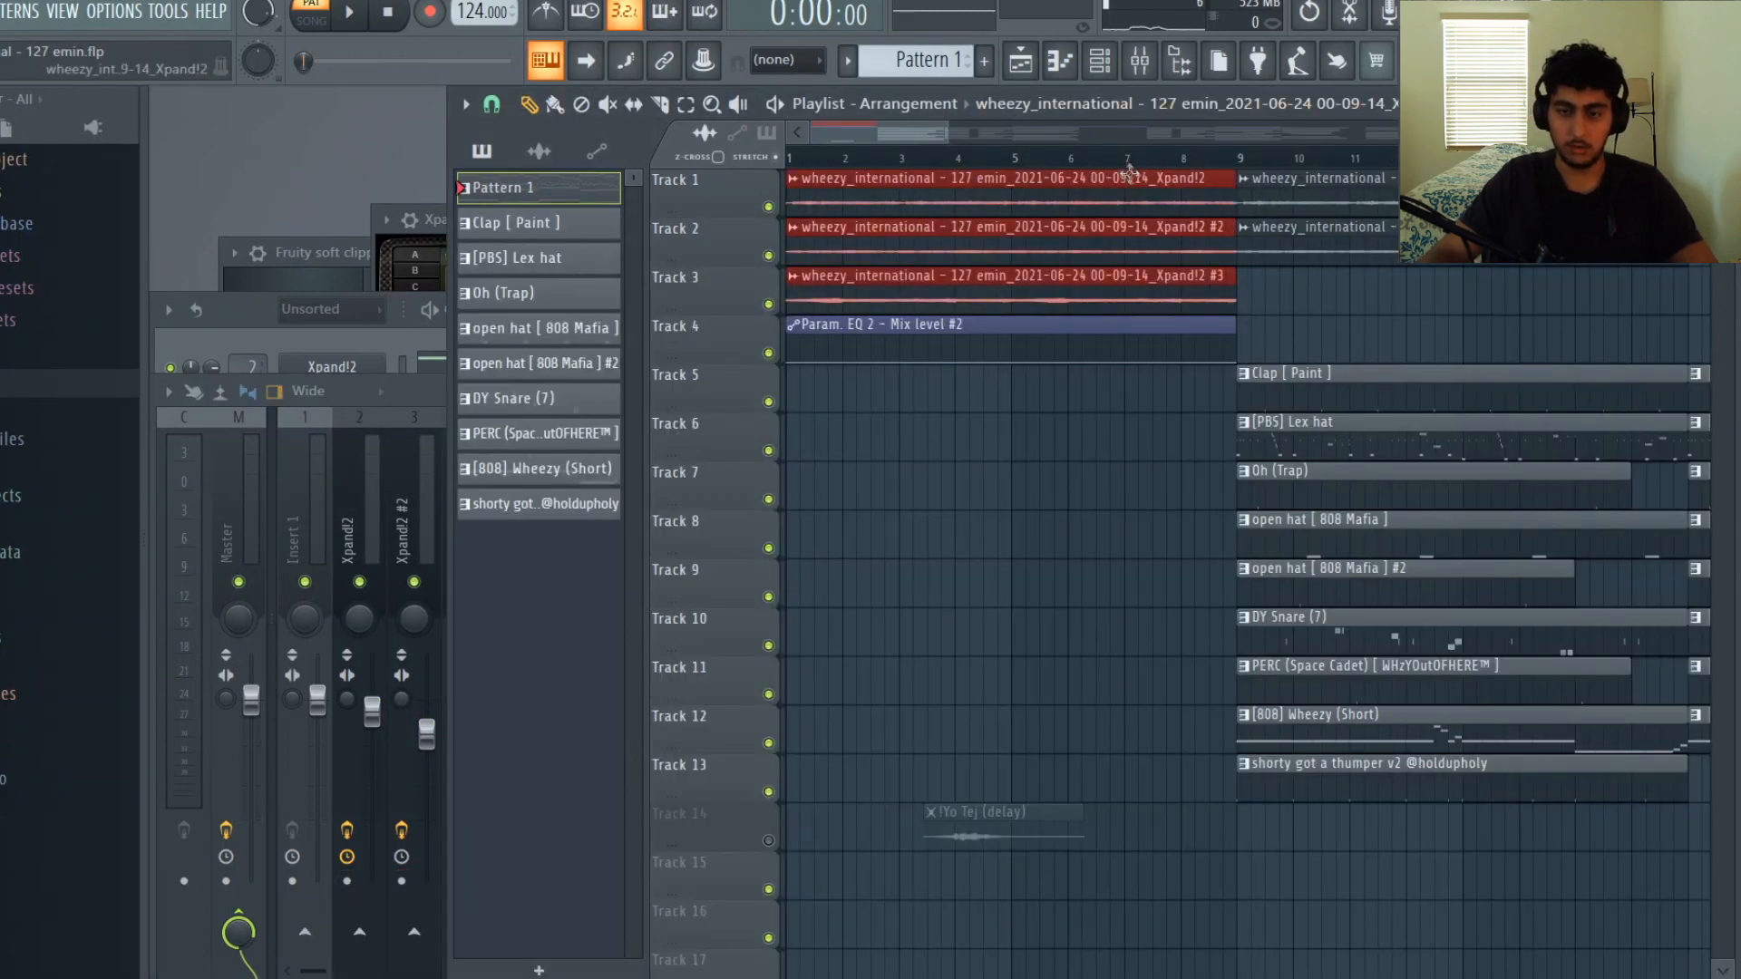
{"action": "right_click", "coordinate": [1123, 237]}
{"action": "key", "text": "F9"}
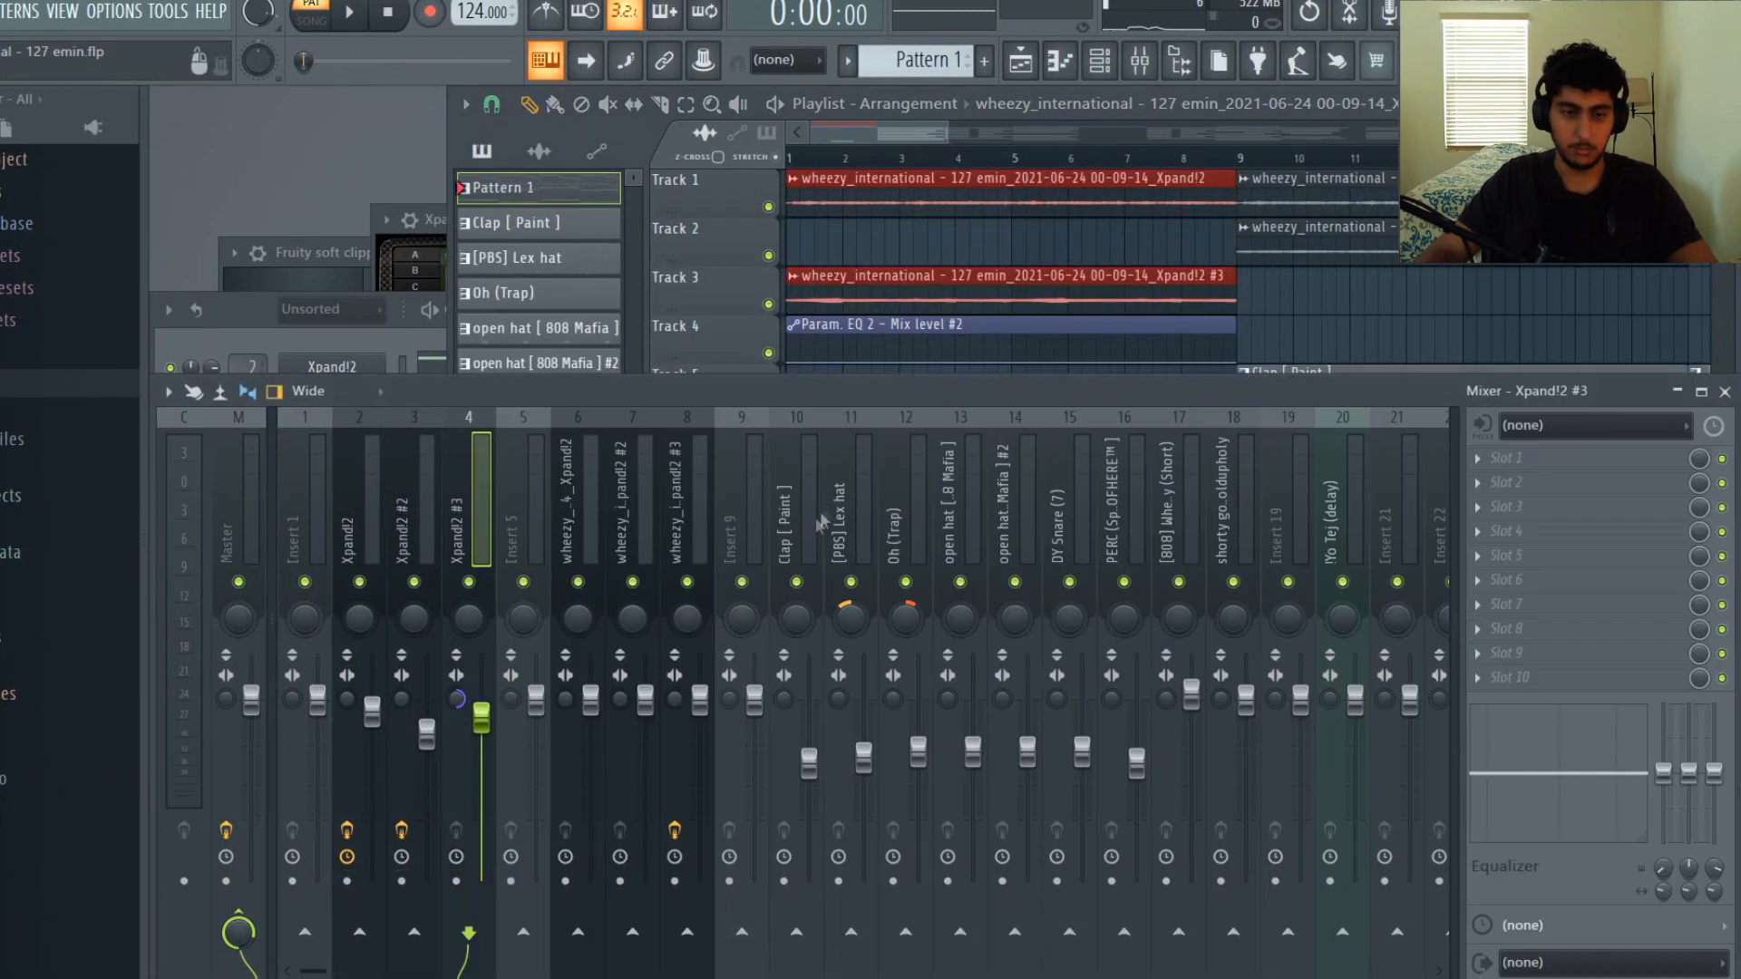
{"action": "left_click", "coordinate": [708, 523]}
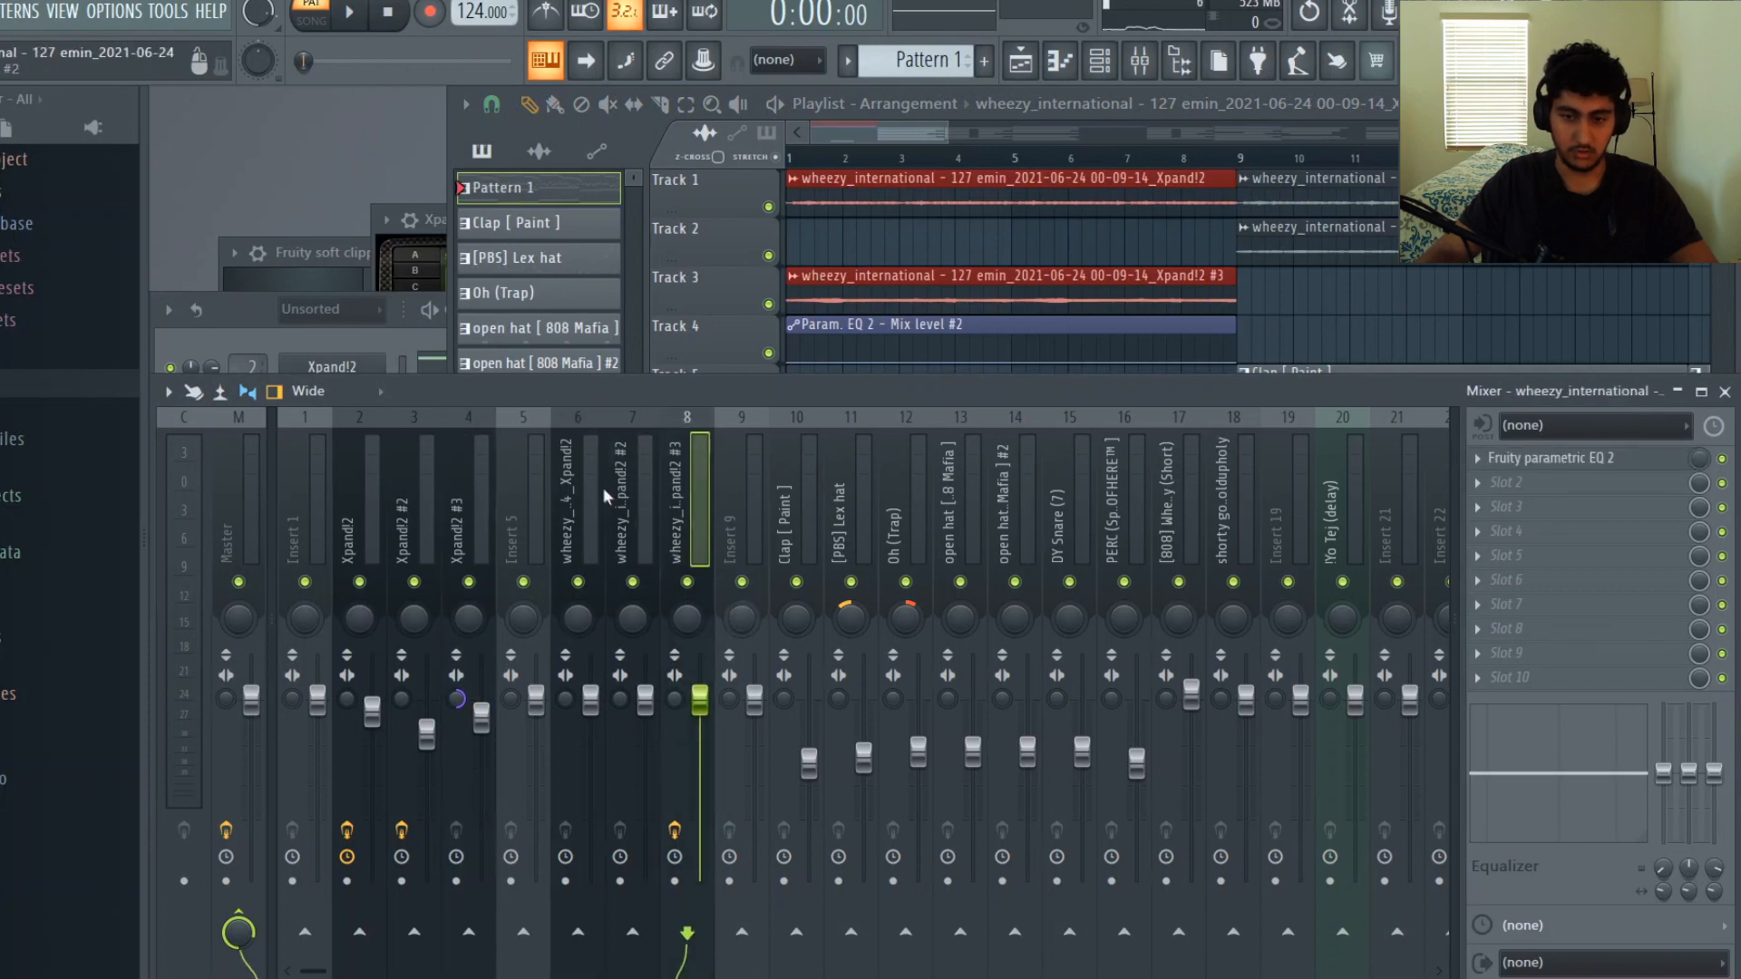
{"action": "left_click", "coordinate": [925, 288]}
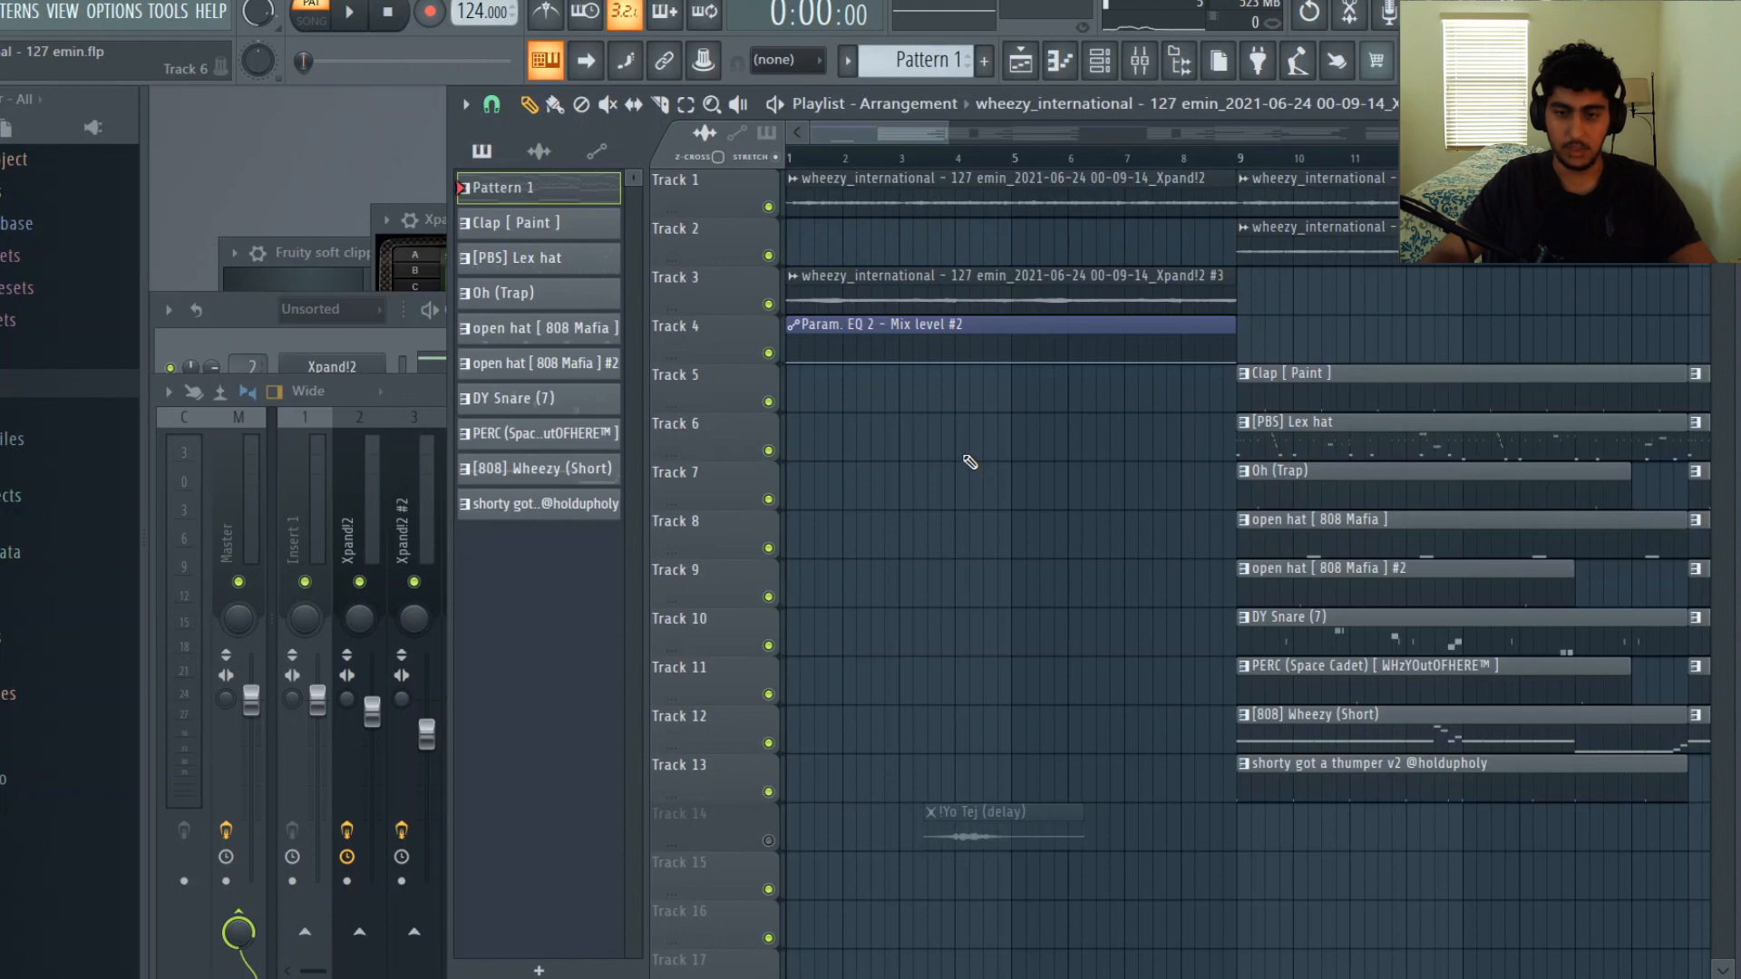
Step: Check the Fruity parametric EQ 2 high-pass band and mix-level automation options on the bounced Xpand!2 #3 mixer track
{"action": "left_click", "coordinate": [440, 393]}
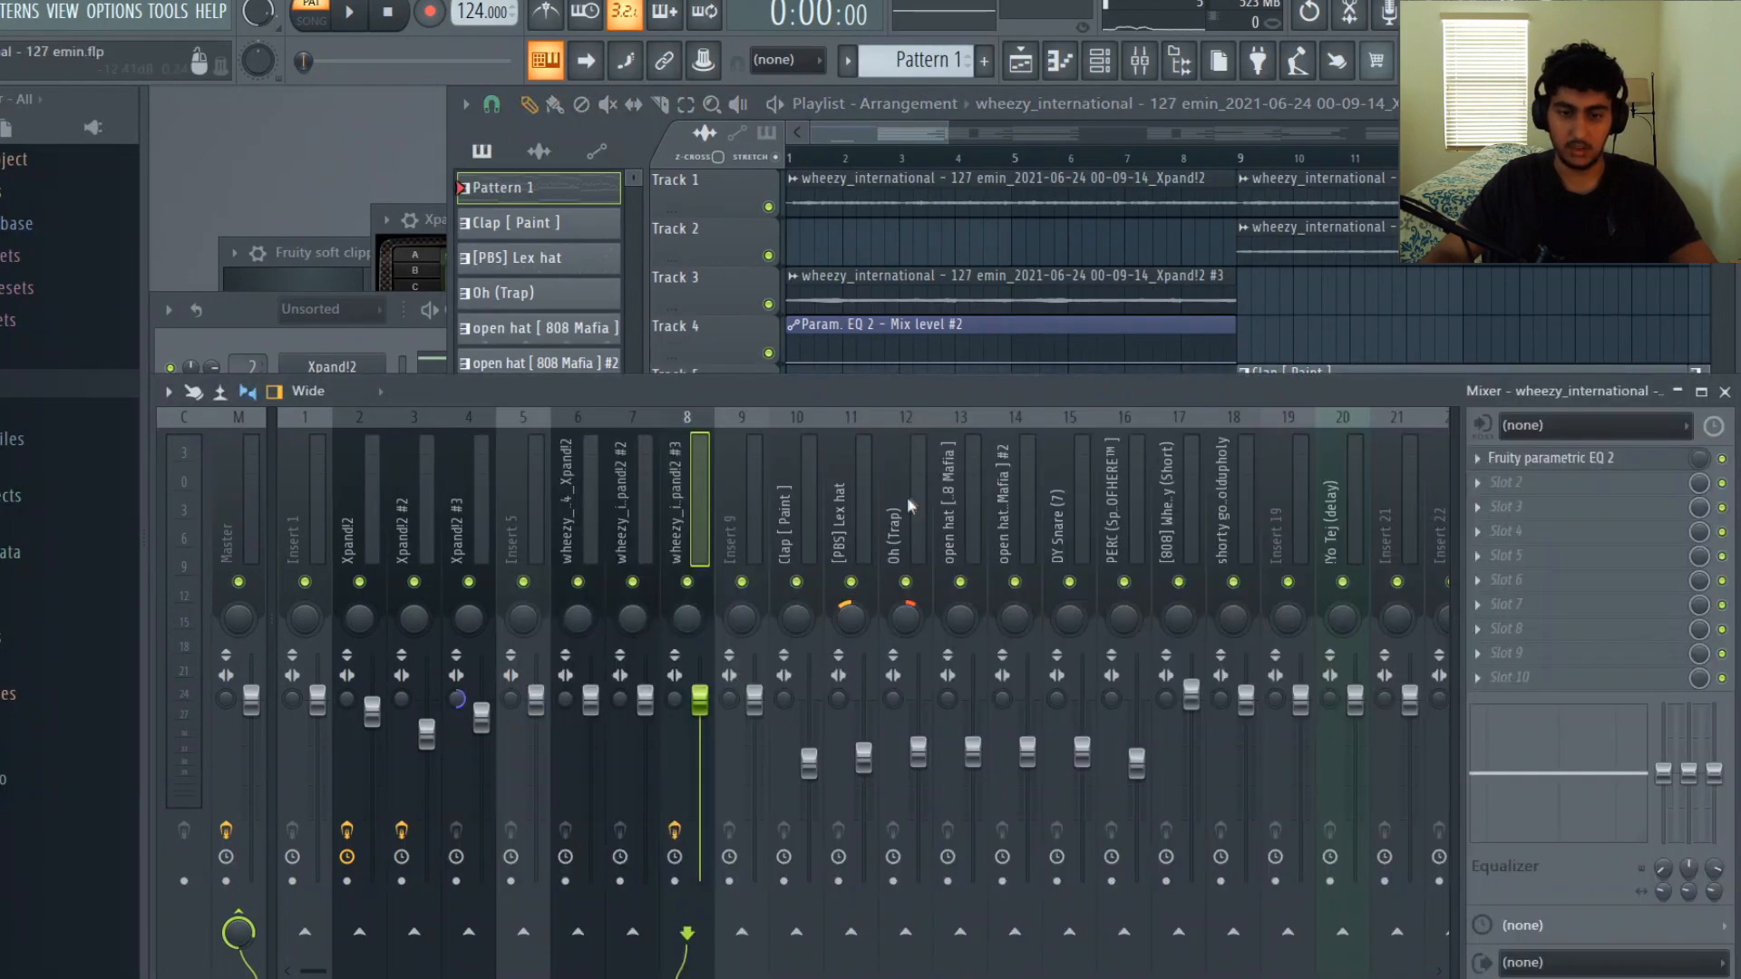
{"action": "left_click", "coordinate": [1594, 462]}
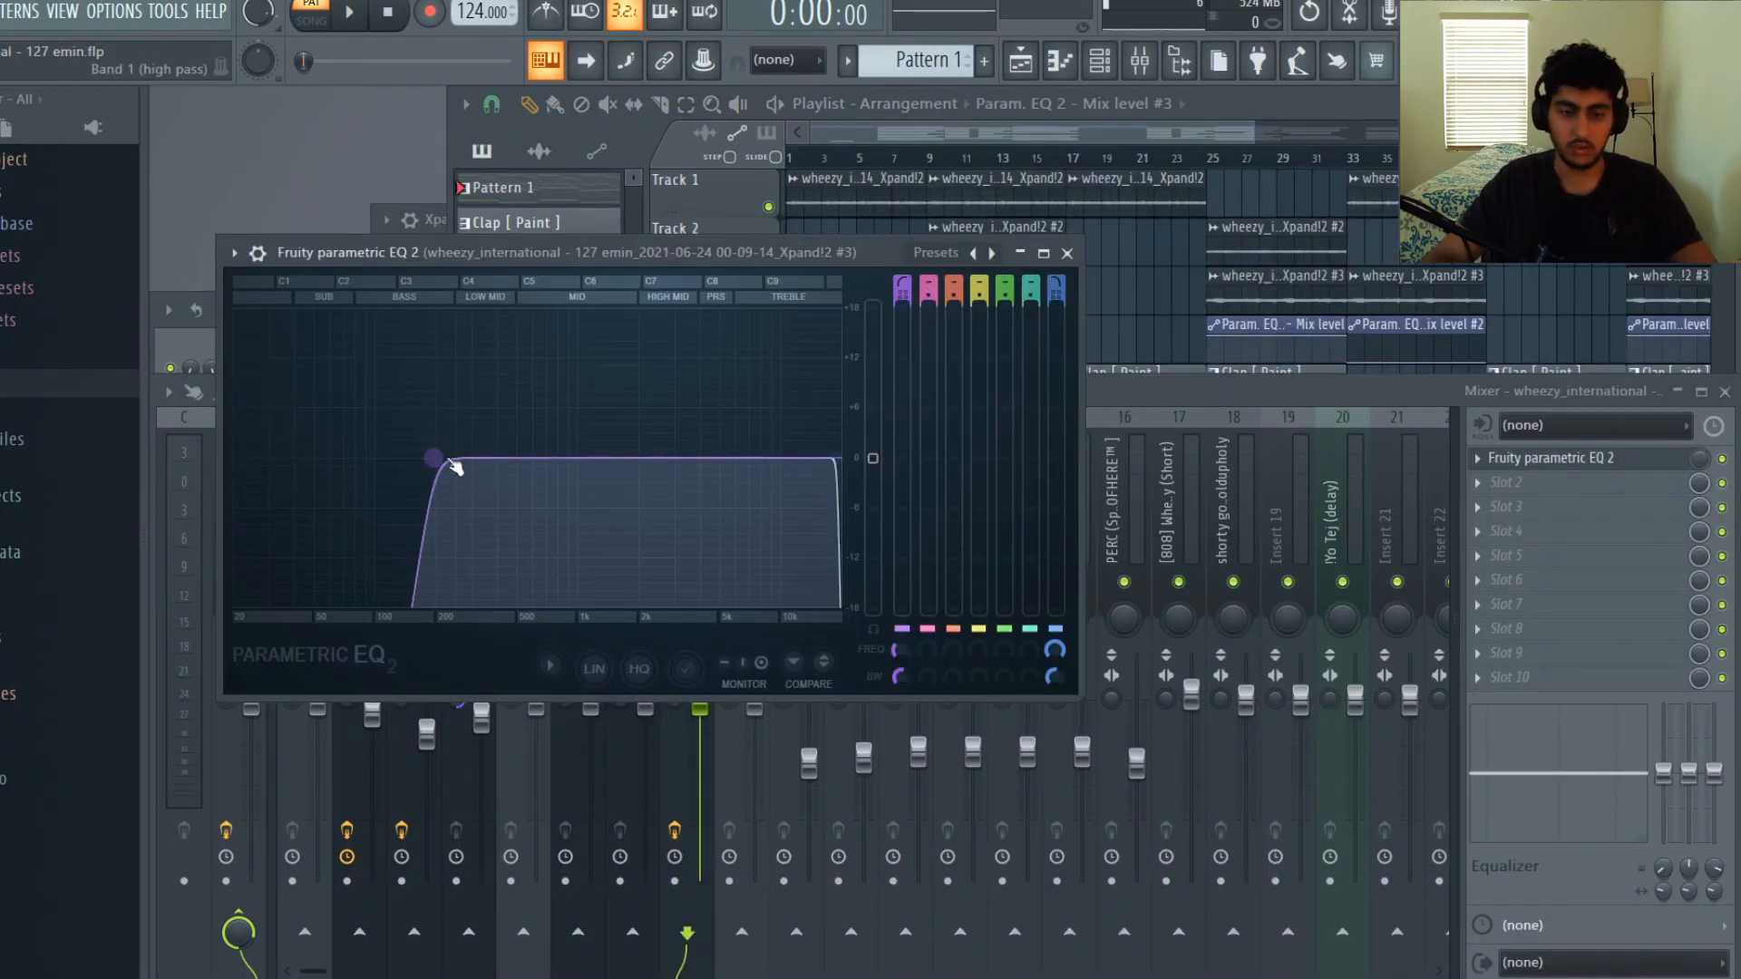
{"action": "left_click", "coordinate": [1067, 254]}
{"action": "left_click", "coordinate": [390, 398]}
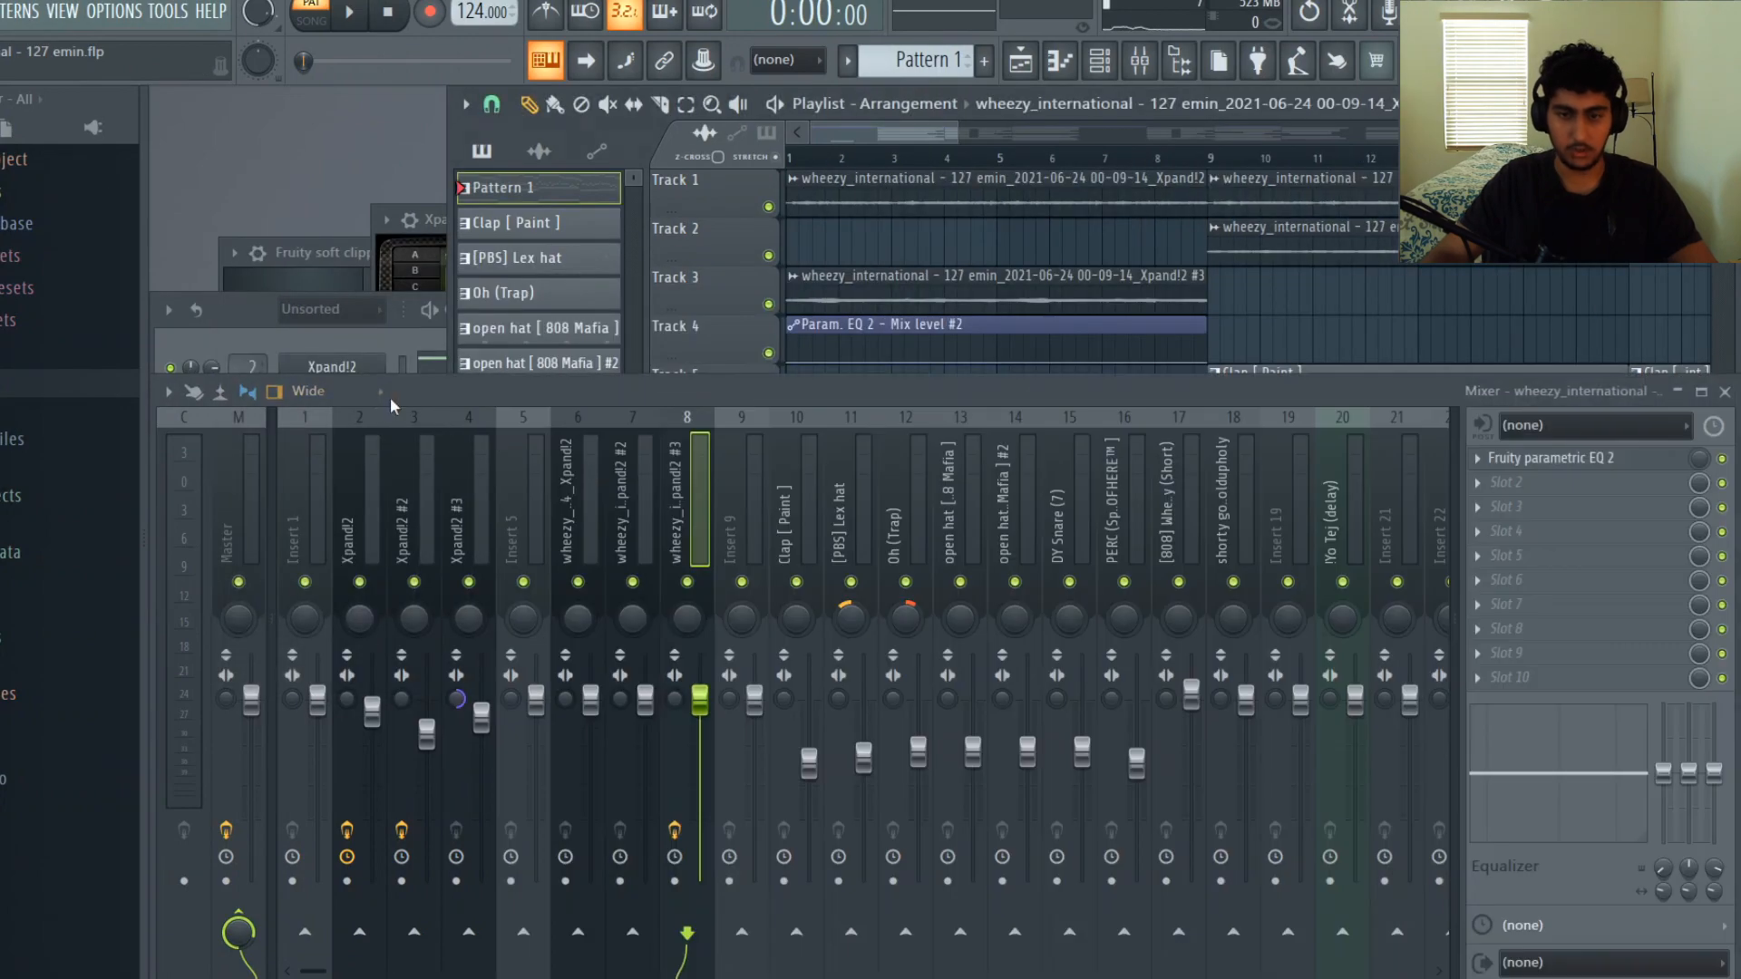
{"action": "right_click", "coordinate": [1701, 461]}
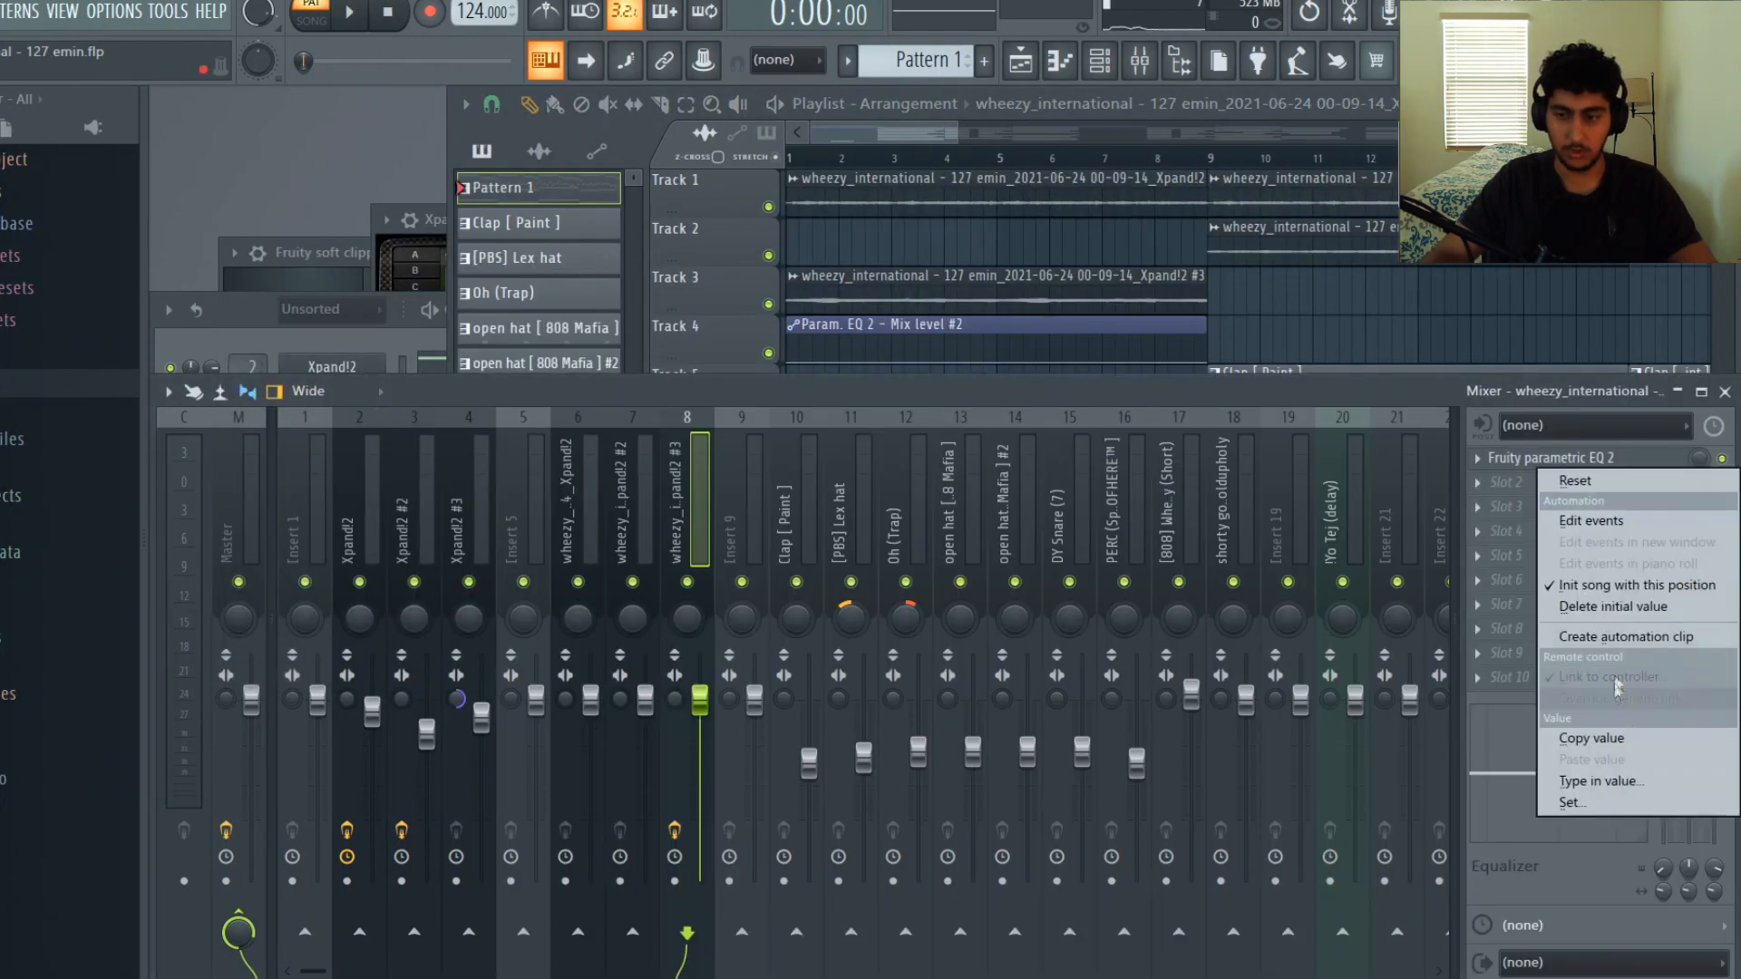
{"action": "left_click", "coordinate": [1623, 608]}
Step: Replace Track 4's first automation clip with copies of Param. EQ 2 - Mix level up to bar 17, and make the first copy unique
{"action": "scroll", "coordinate": [1325, 302], "scroll_direction": "up", "scroll_amount": 2}
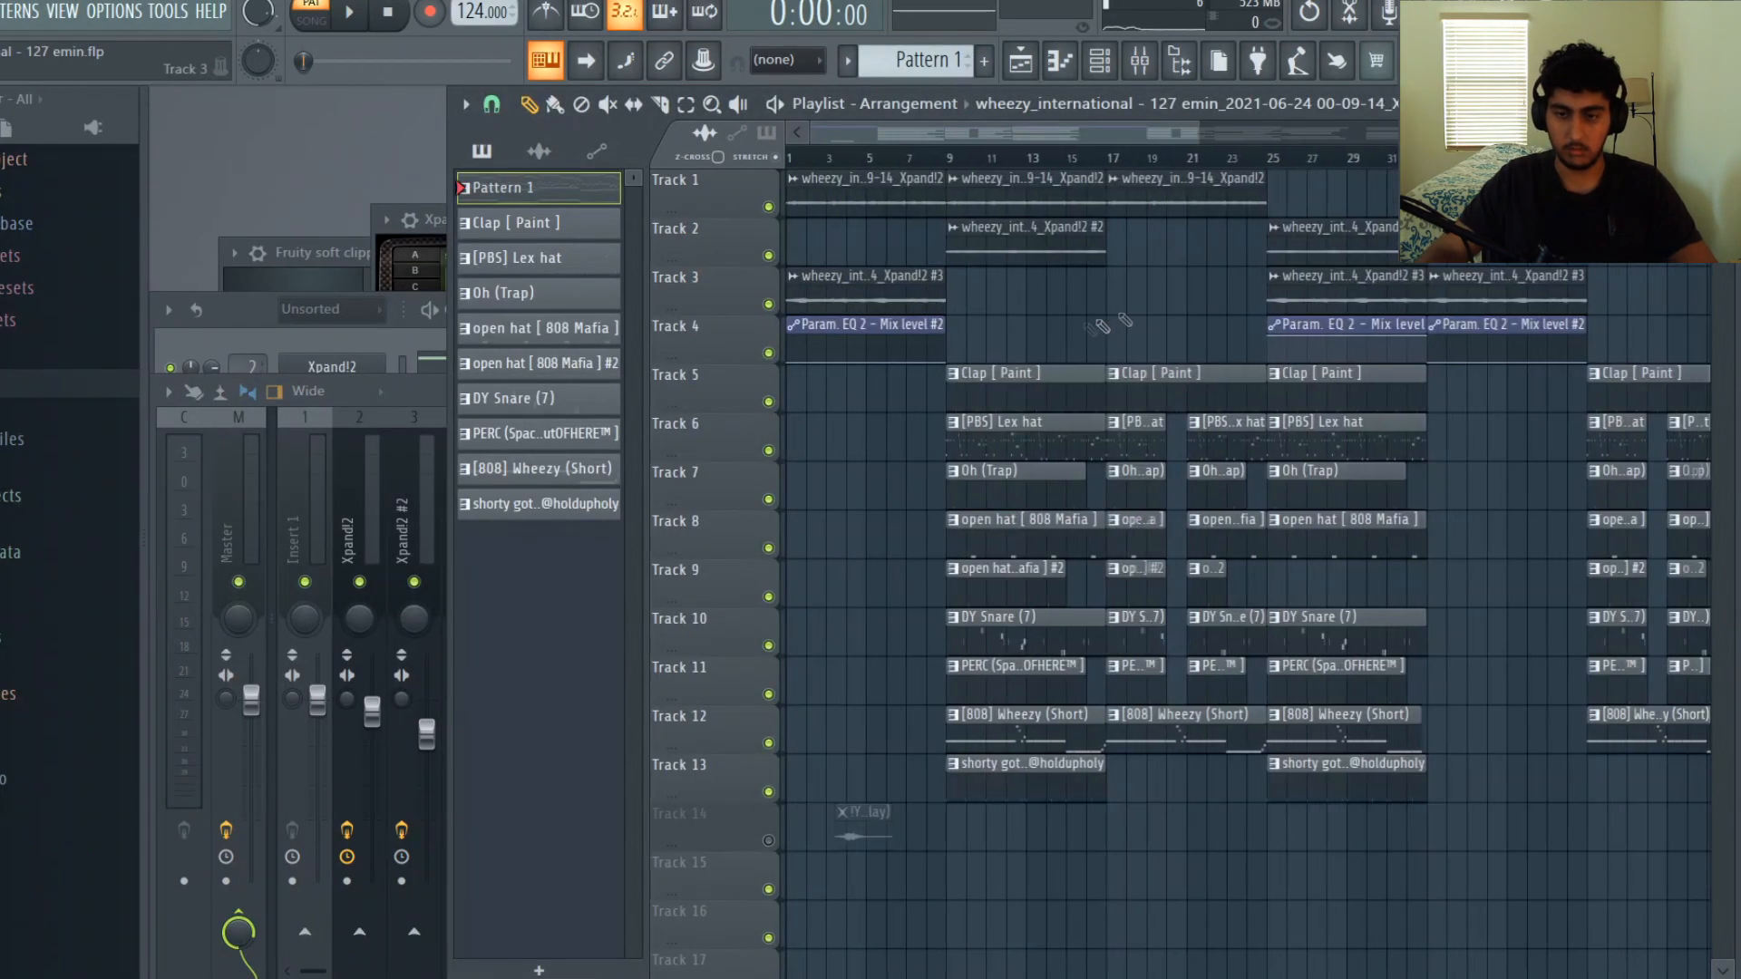
{"action": "scroll", "coordinate": [1116, 326], "scroll_direction": "down", "scroll_amount": 2}
{"action": "mouse_move", "coordinate": [1256, 318]}
{"action": "left_mouse_down"}
{"action": "mouse_move", "coordinate": [933, 315]}
{"action": "mouse_move", "coordinate": [983, 317]}
{"action": "left_mouse_up"}
{"action": "scroll", "coordinate": [816, 322], "scroll_direction": "up", "scroll_amount": 3}
{"action": "right_click", "coordinate": [987, 327]}
{"action": "left_click_drag", "start_coordinate": [1302, 322], "coordinate": [924, 324]}
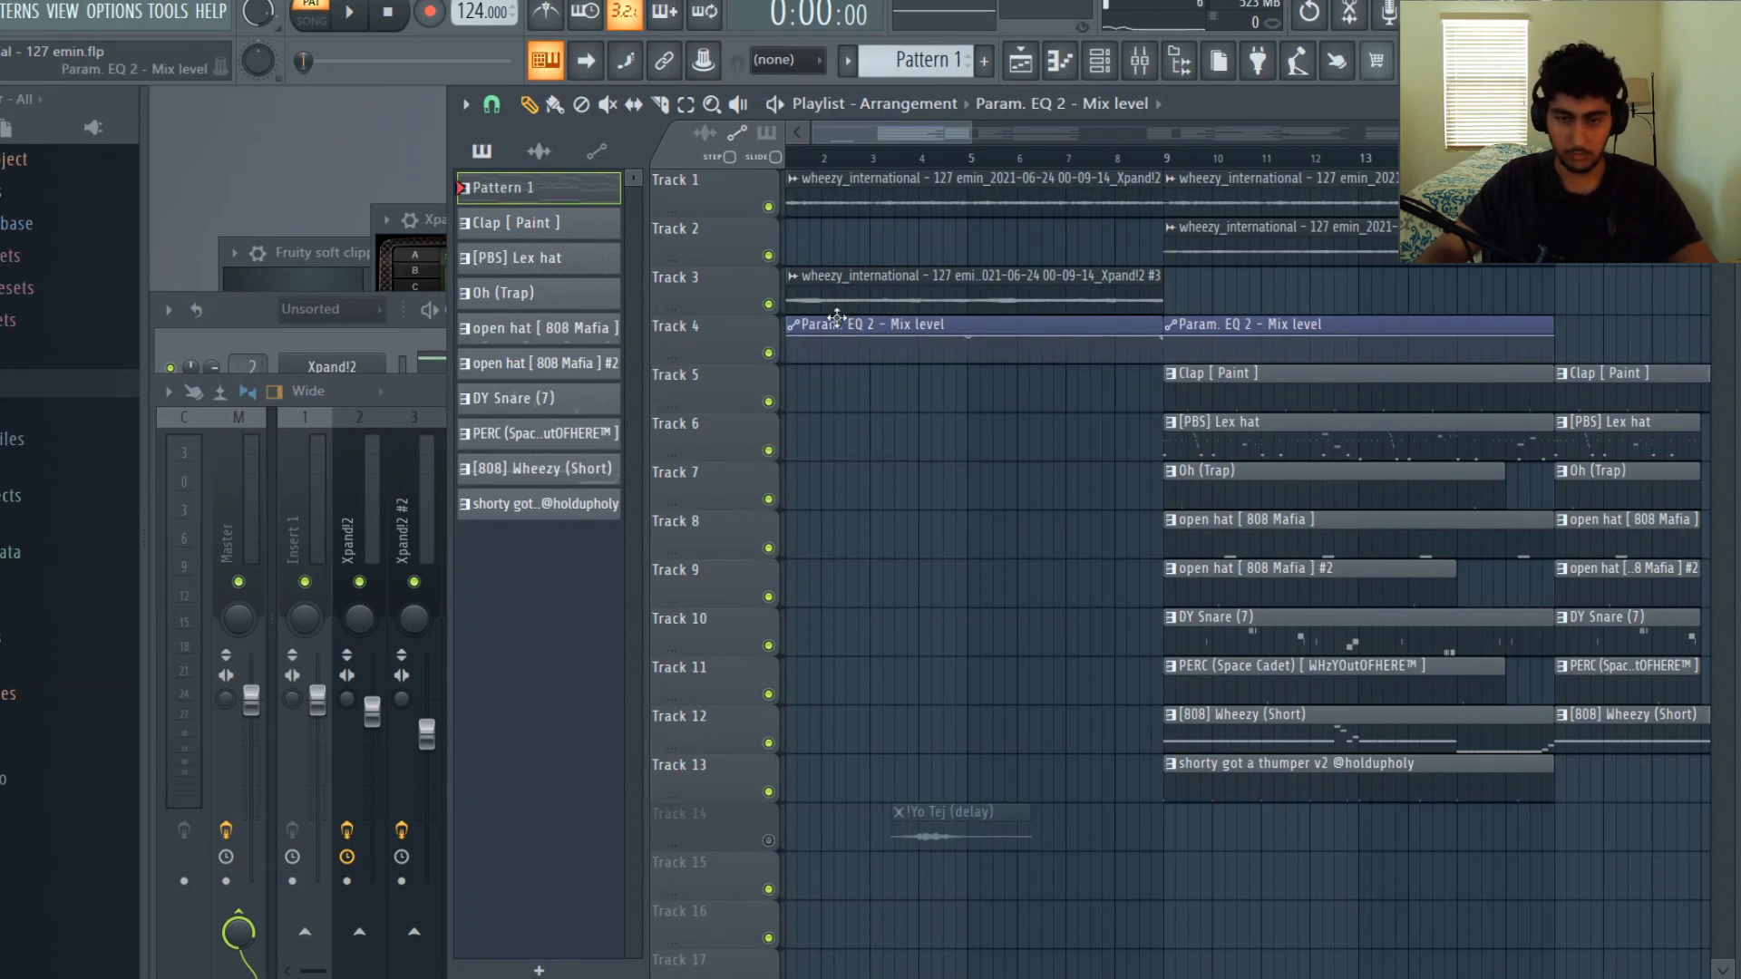
{"action": "right_click", "coordinate": [791, 331]}
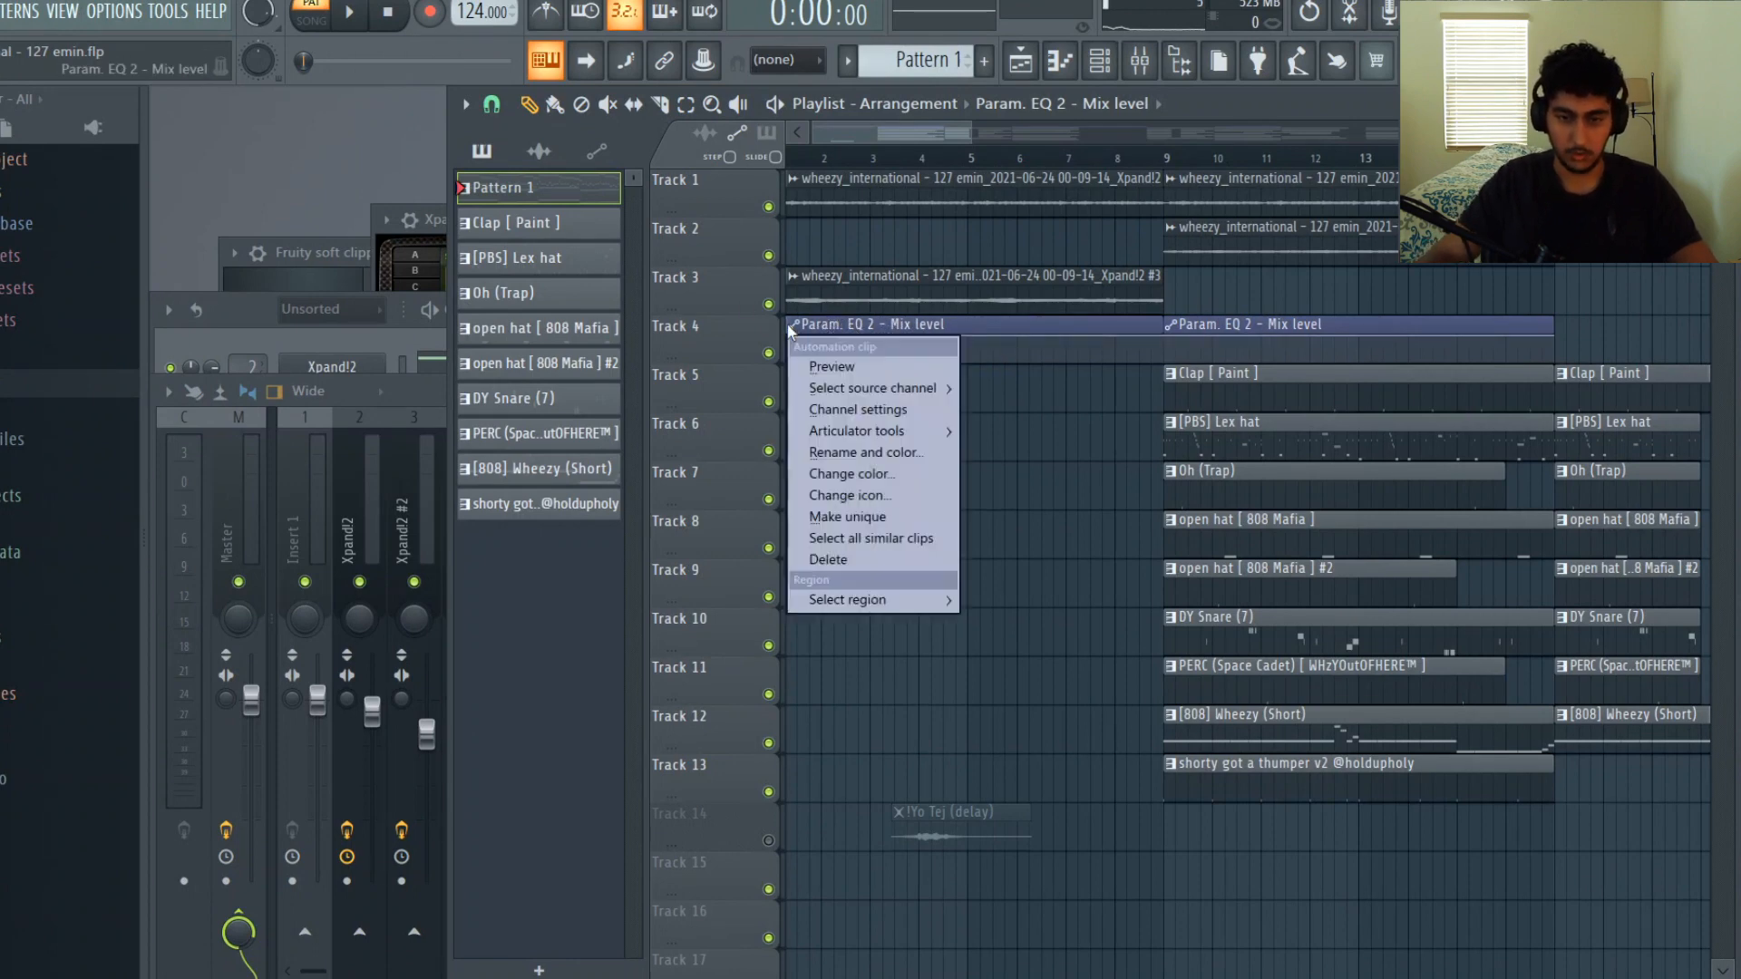
{"action": "left_click", "coordinate": [849, 516]}
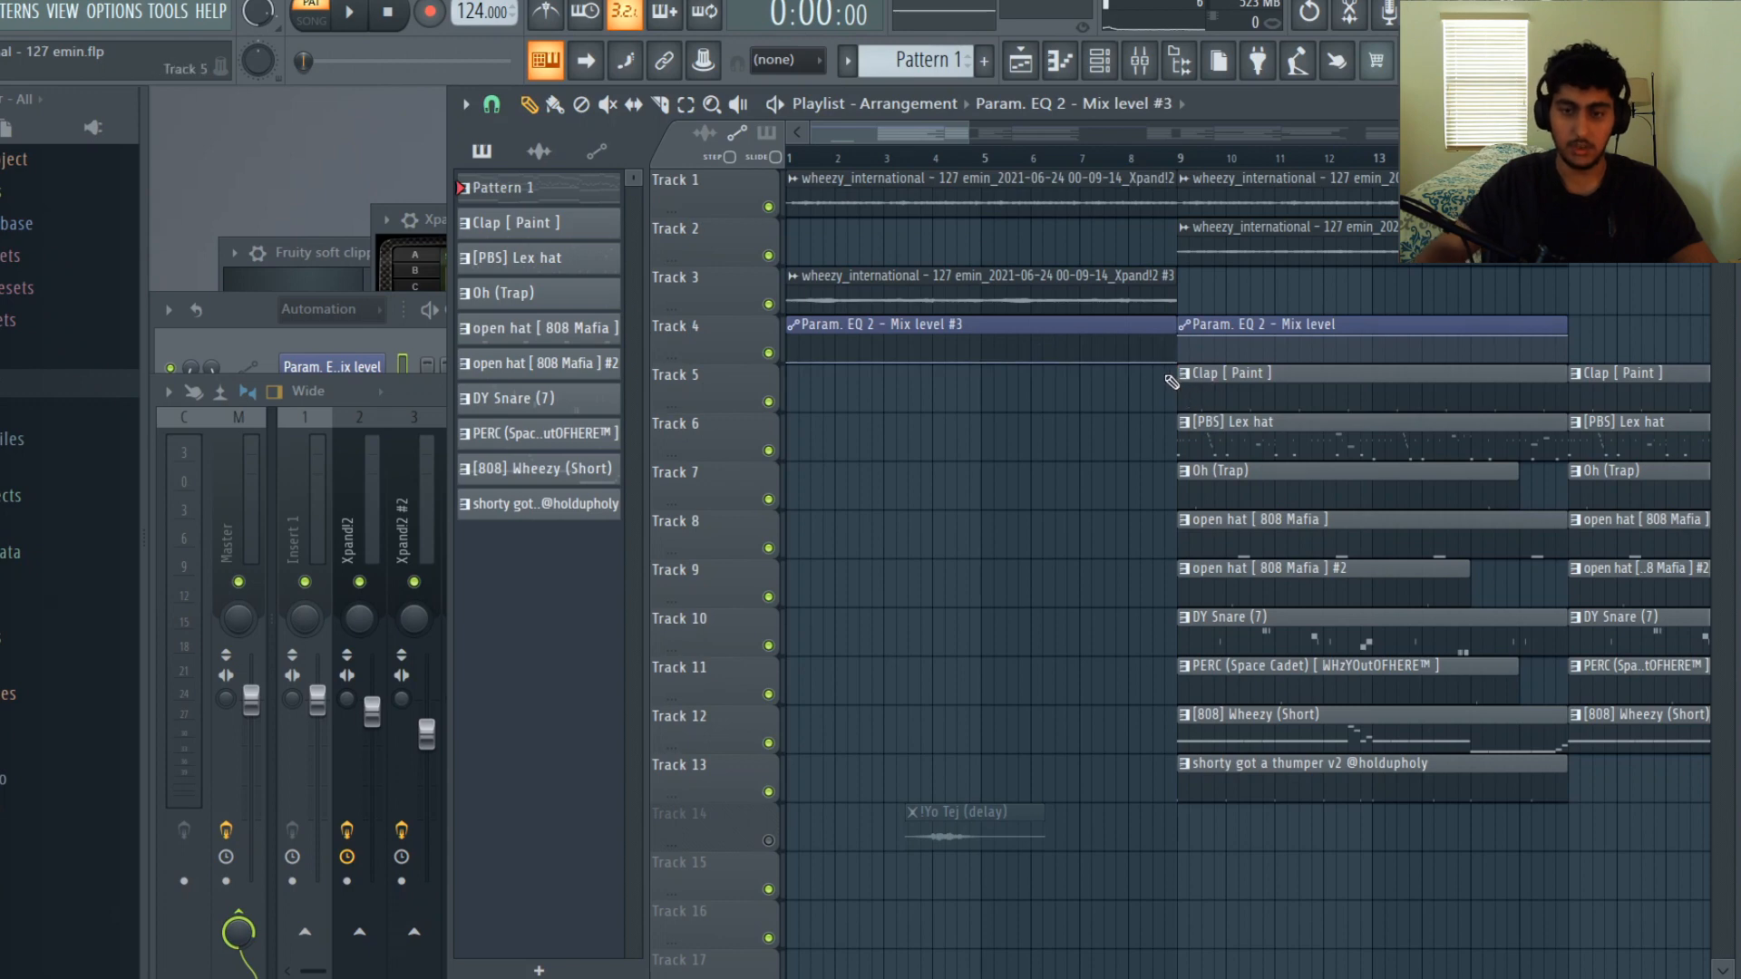
Step: Check the sample settings of the bounced Xpand!2 audio clip on Track 1
{"action": "scroll", "coordinate": [1207, 291], "scroll_direction": "down", "scroll_amount": 2}
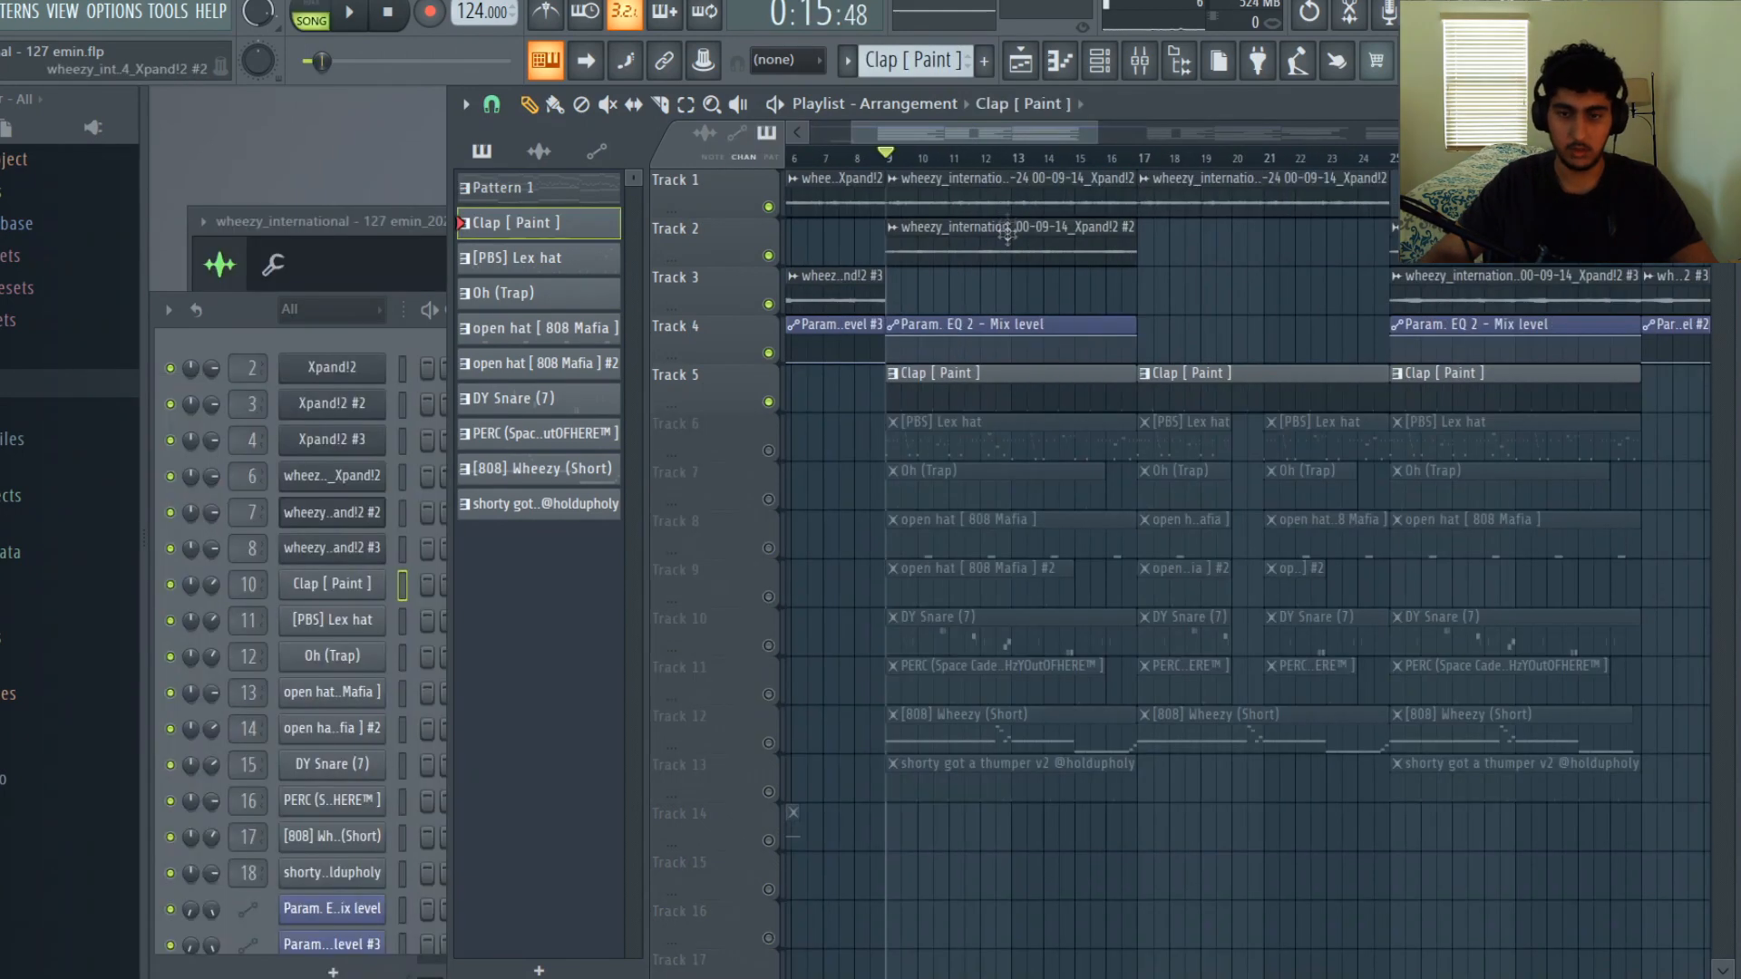
{"action": "double_click", "coordinate": [1024, 189]}
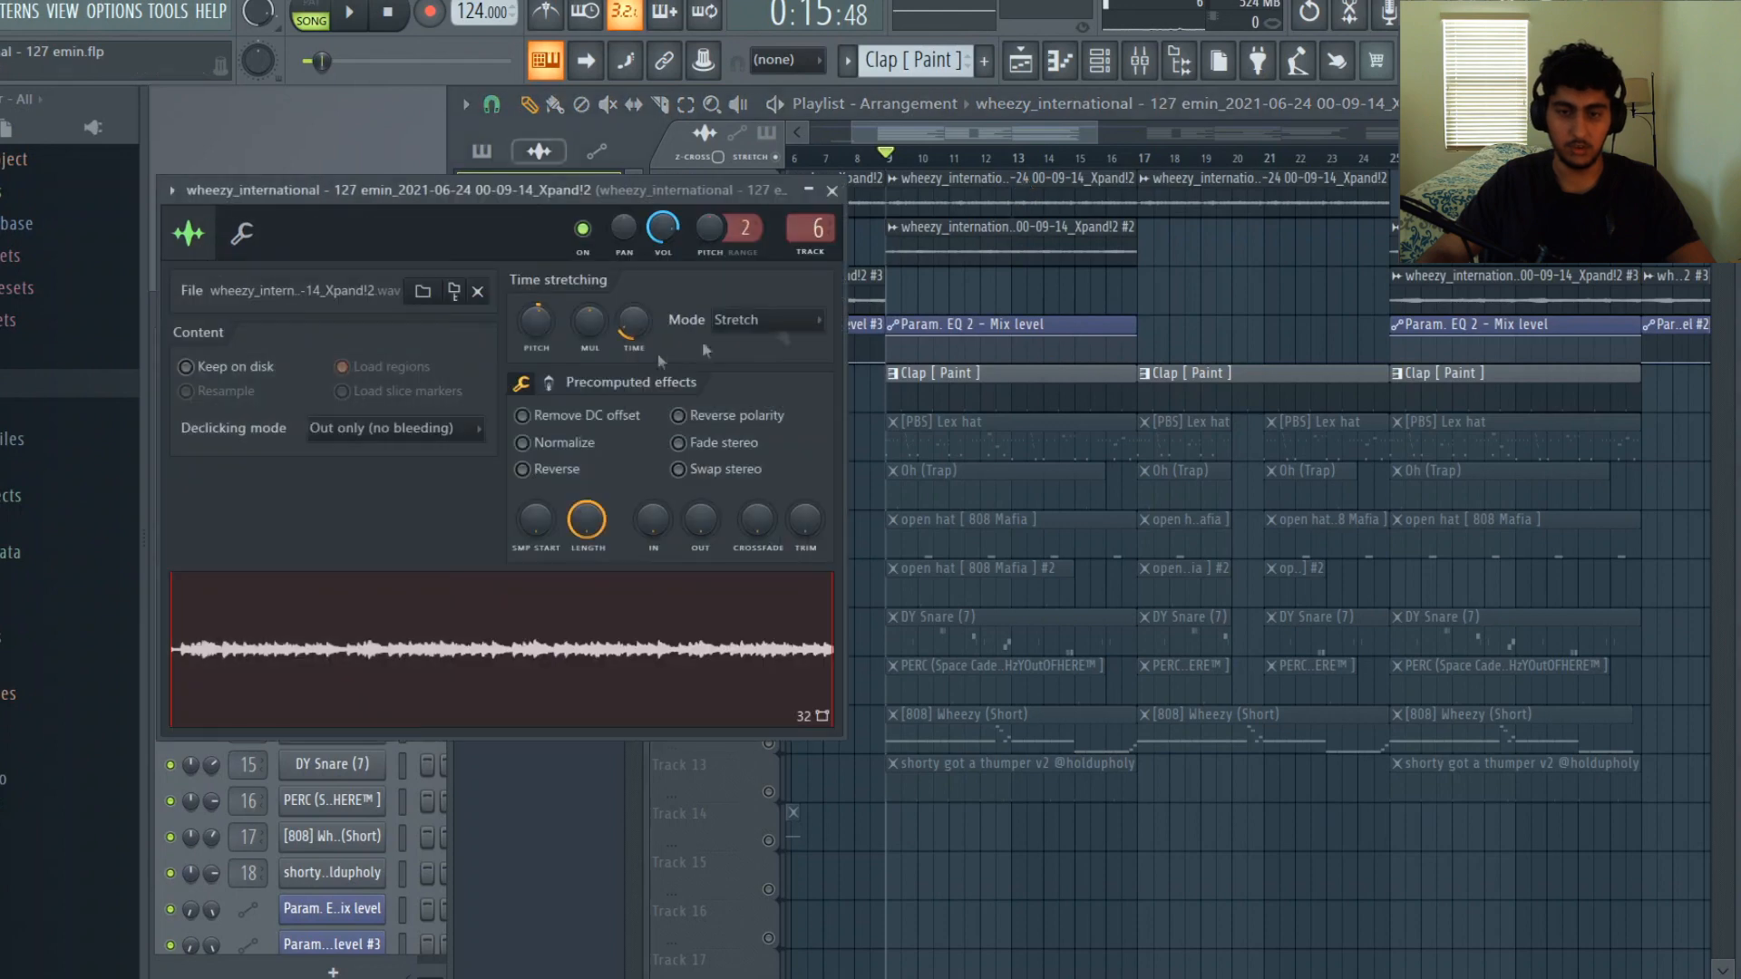
{"action": "right_click", "coordinate": [1224, 316]}
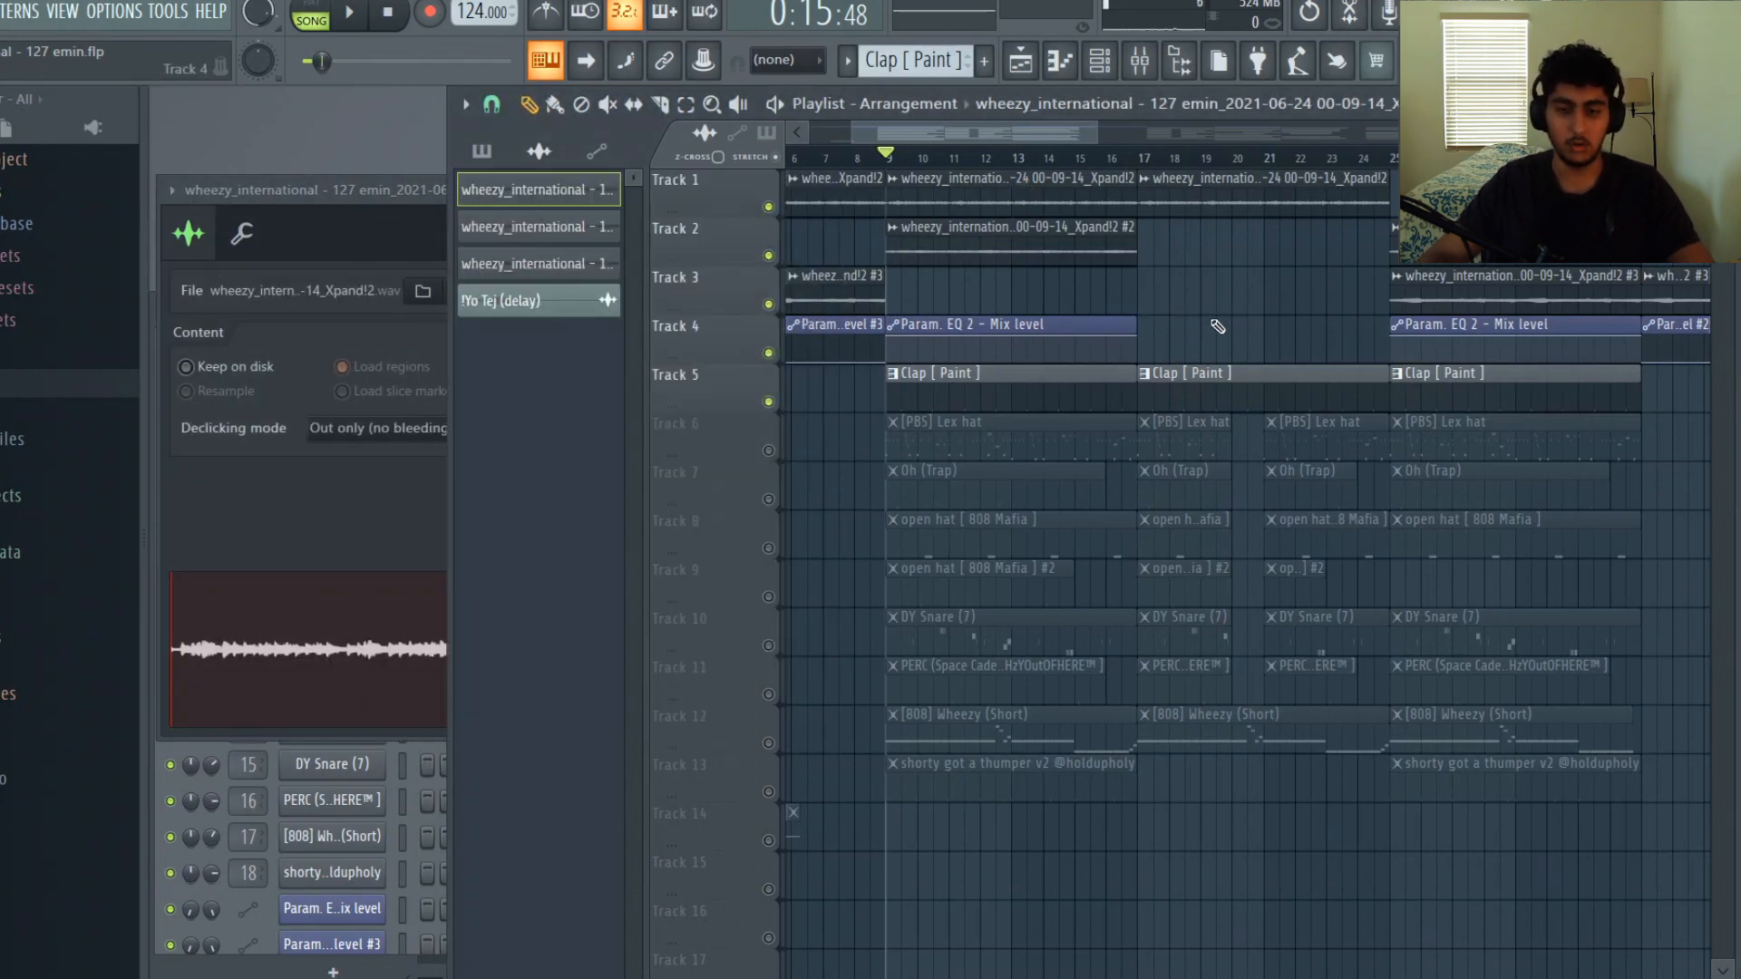
Step: Examine the Clap [ Paint ], Oh (Trap) and both open hat [ 808 Mafia ] patterns in the piano roll, playing them with the beat
{"action": "double_click", "coordinate": [1055, 376]}
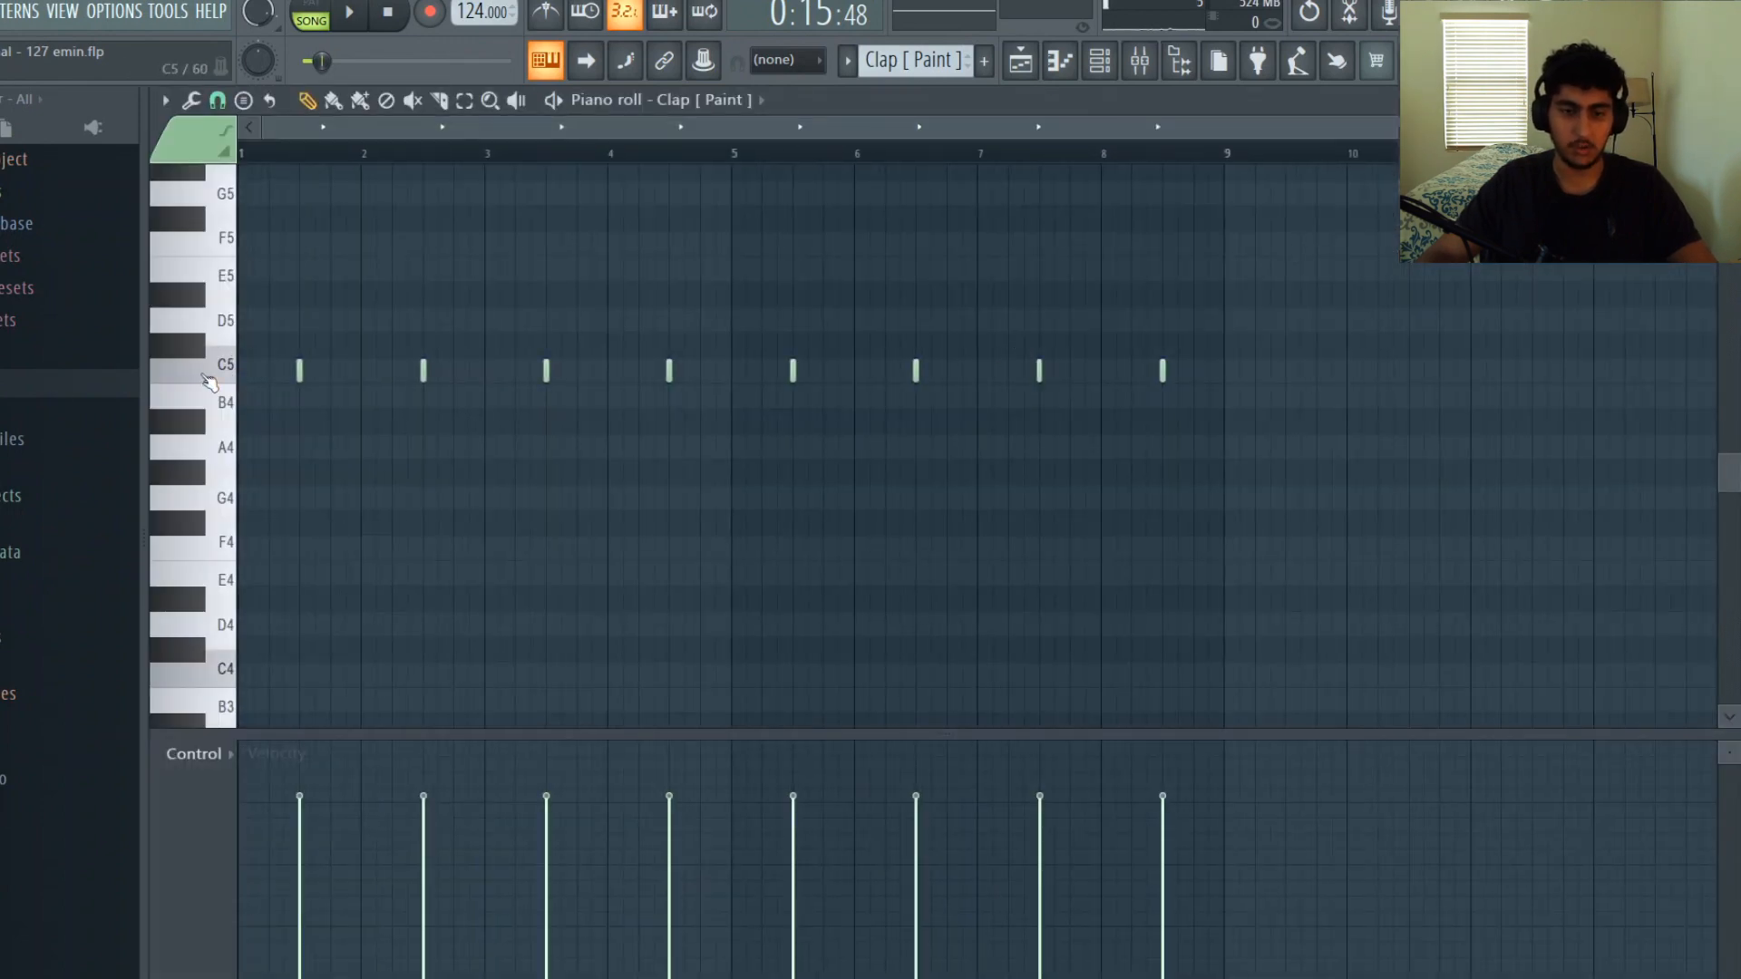
{"action": "key", "text": "space"}
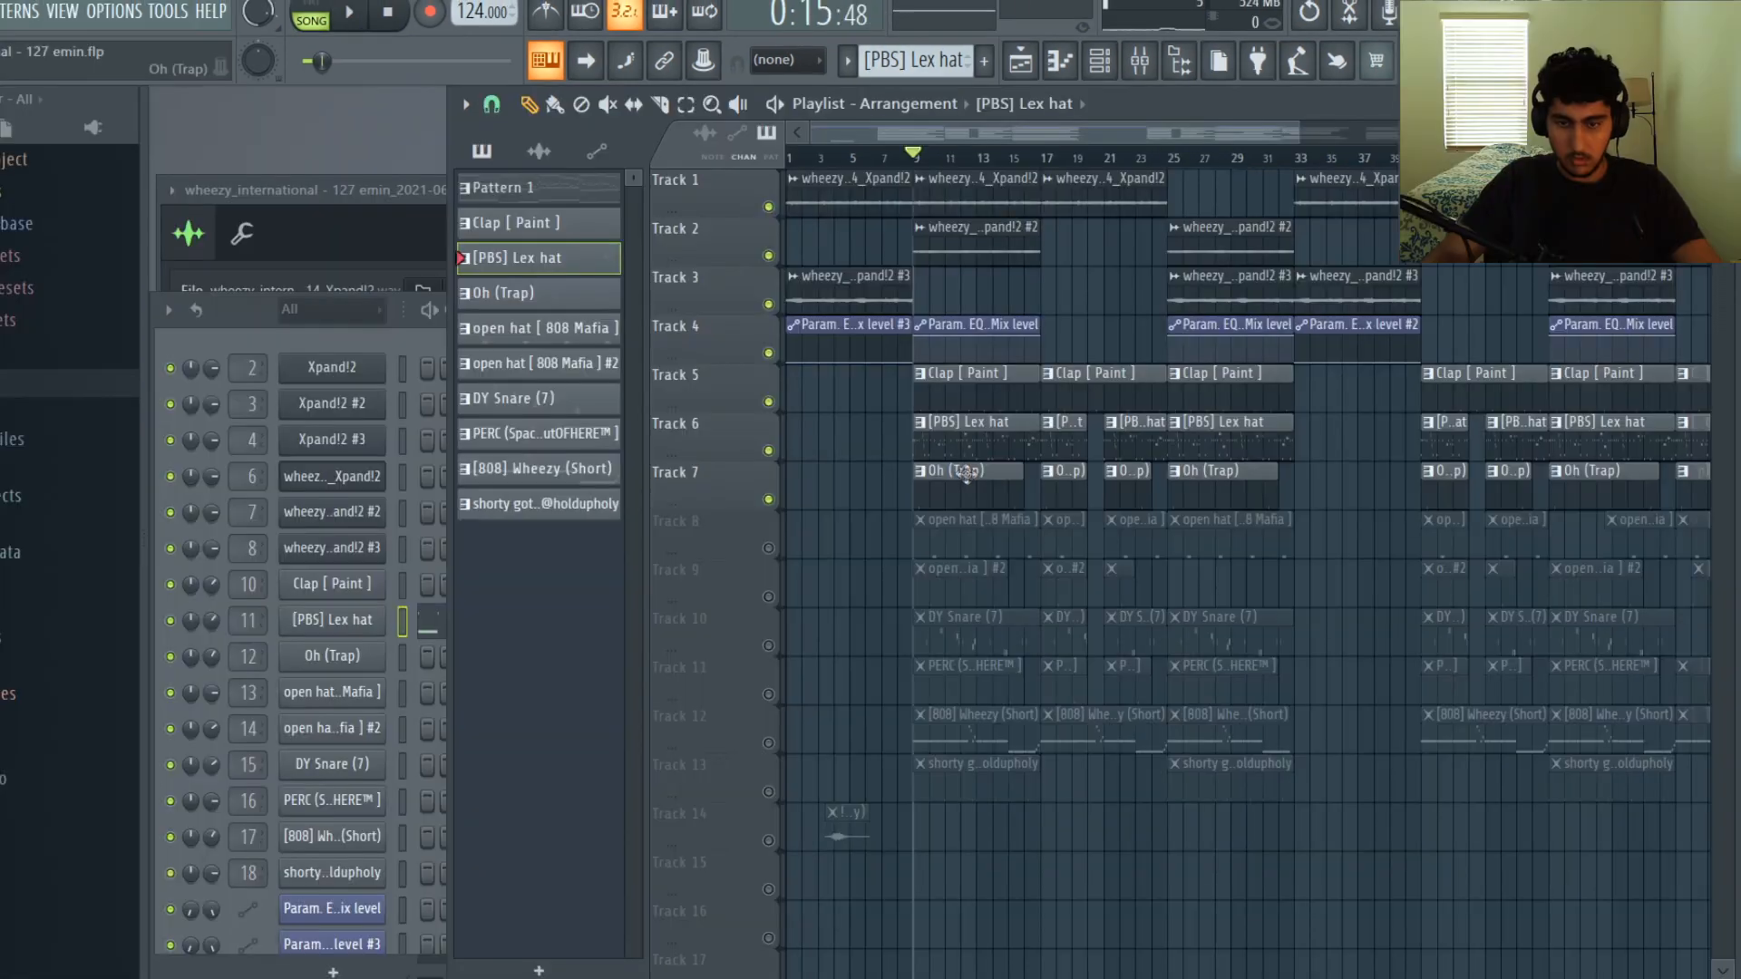
{"action": "double_click", "coordinate": [966, 479]}
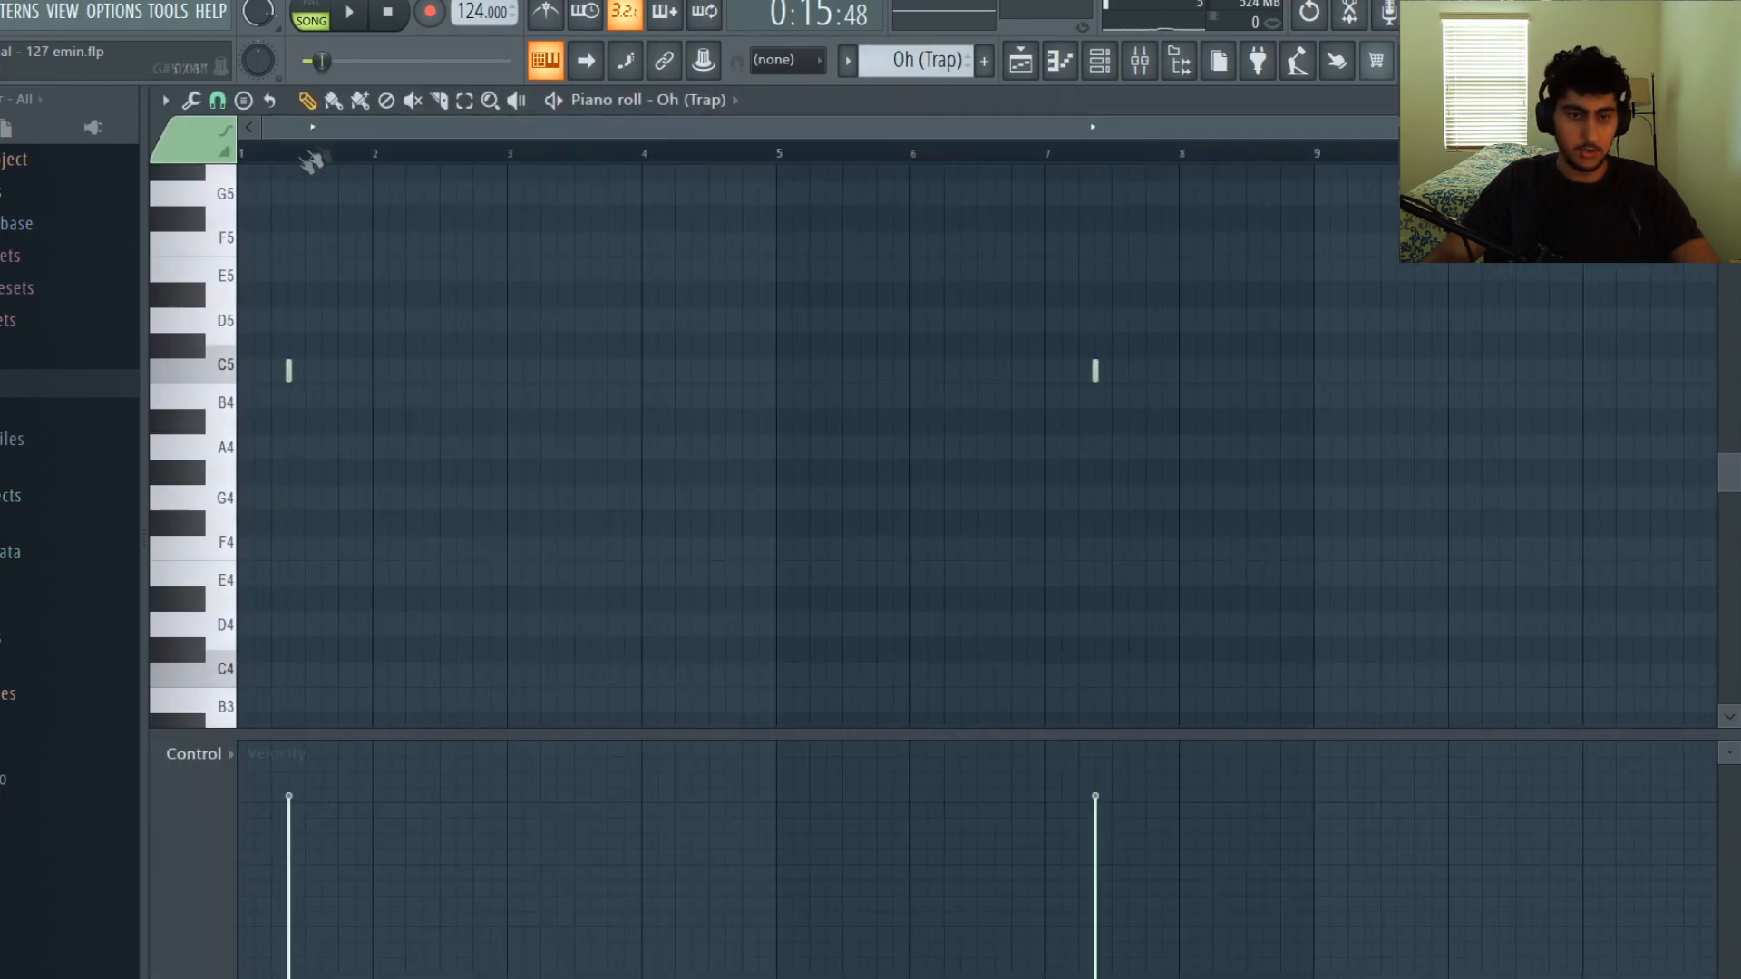
{"action": "key", "text": "space"}
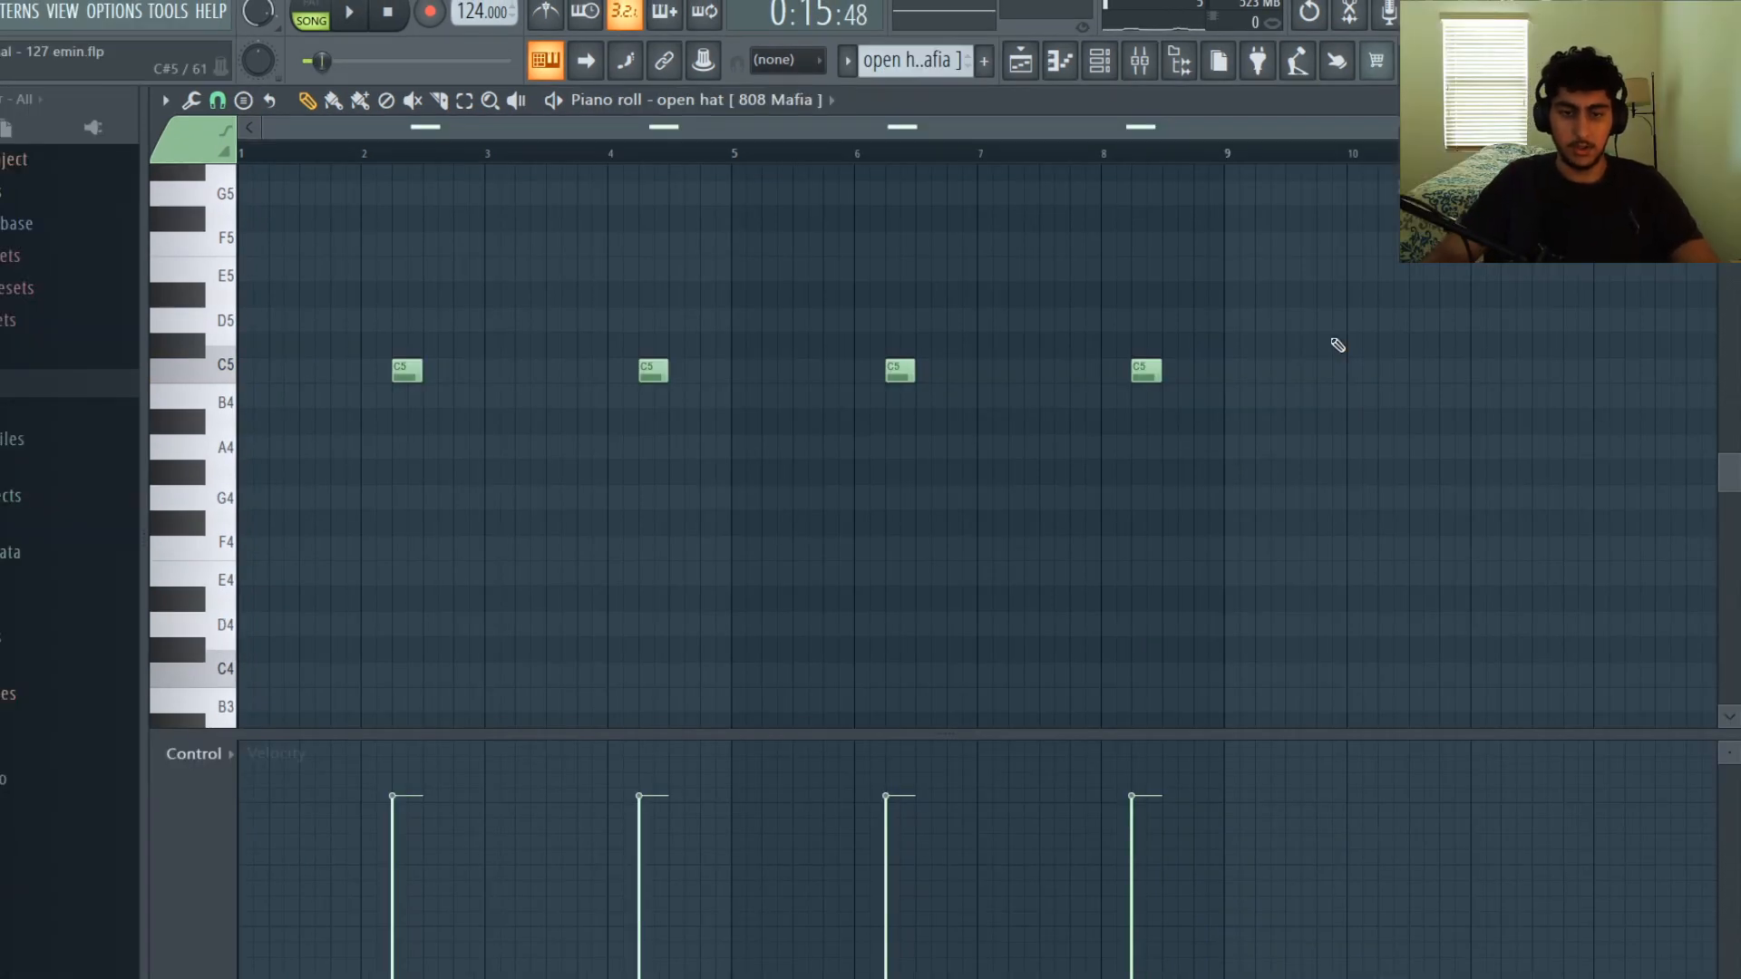
{"action": "key", "text": "space"}
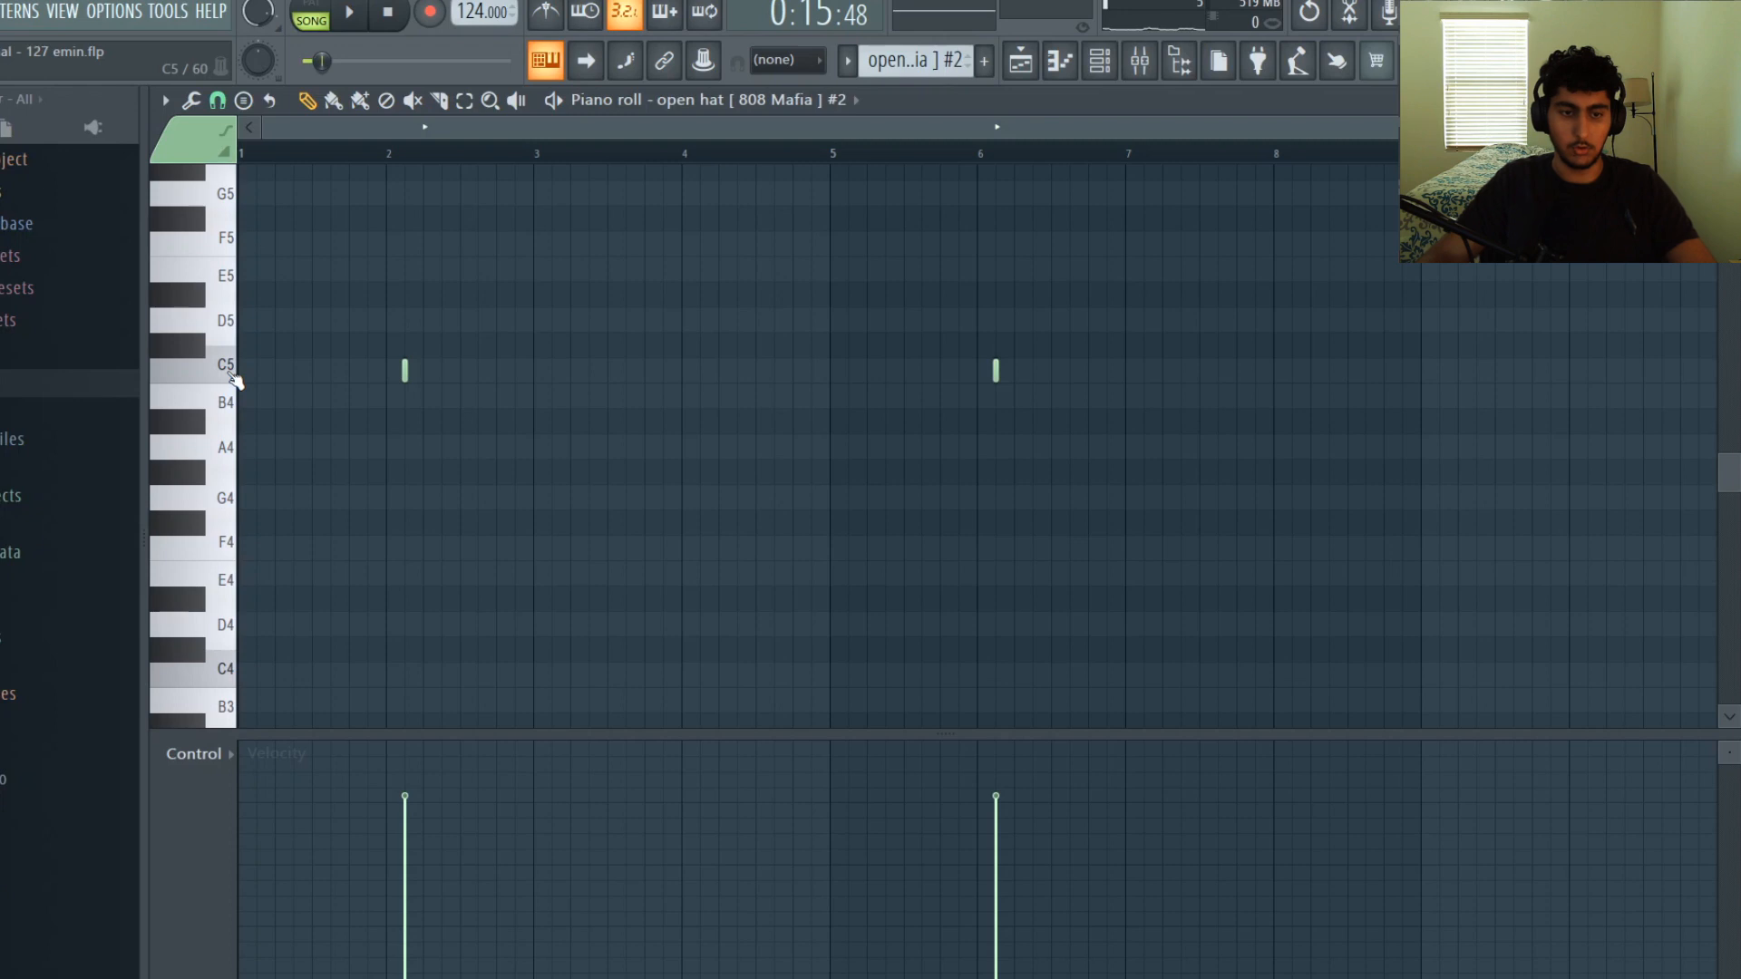
{"action": "key", "text": "space"}
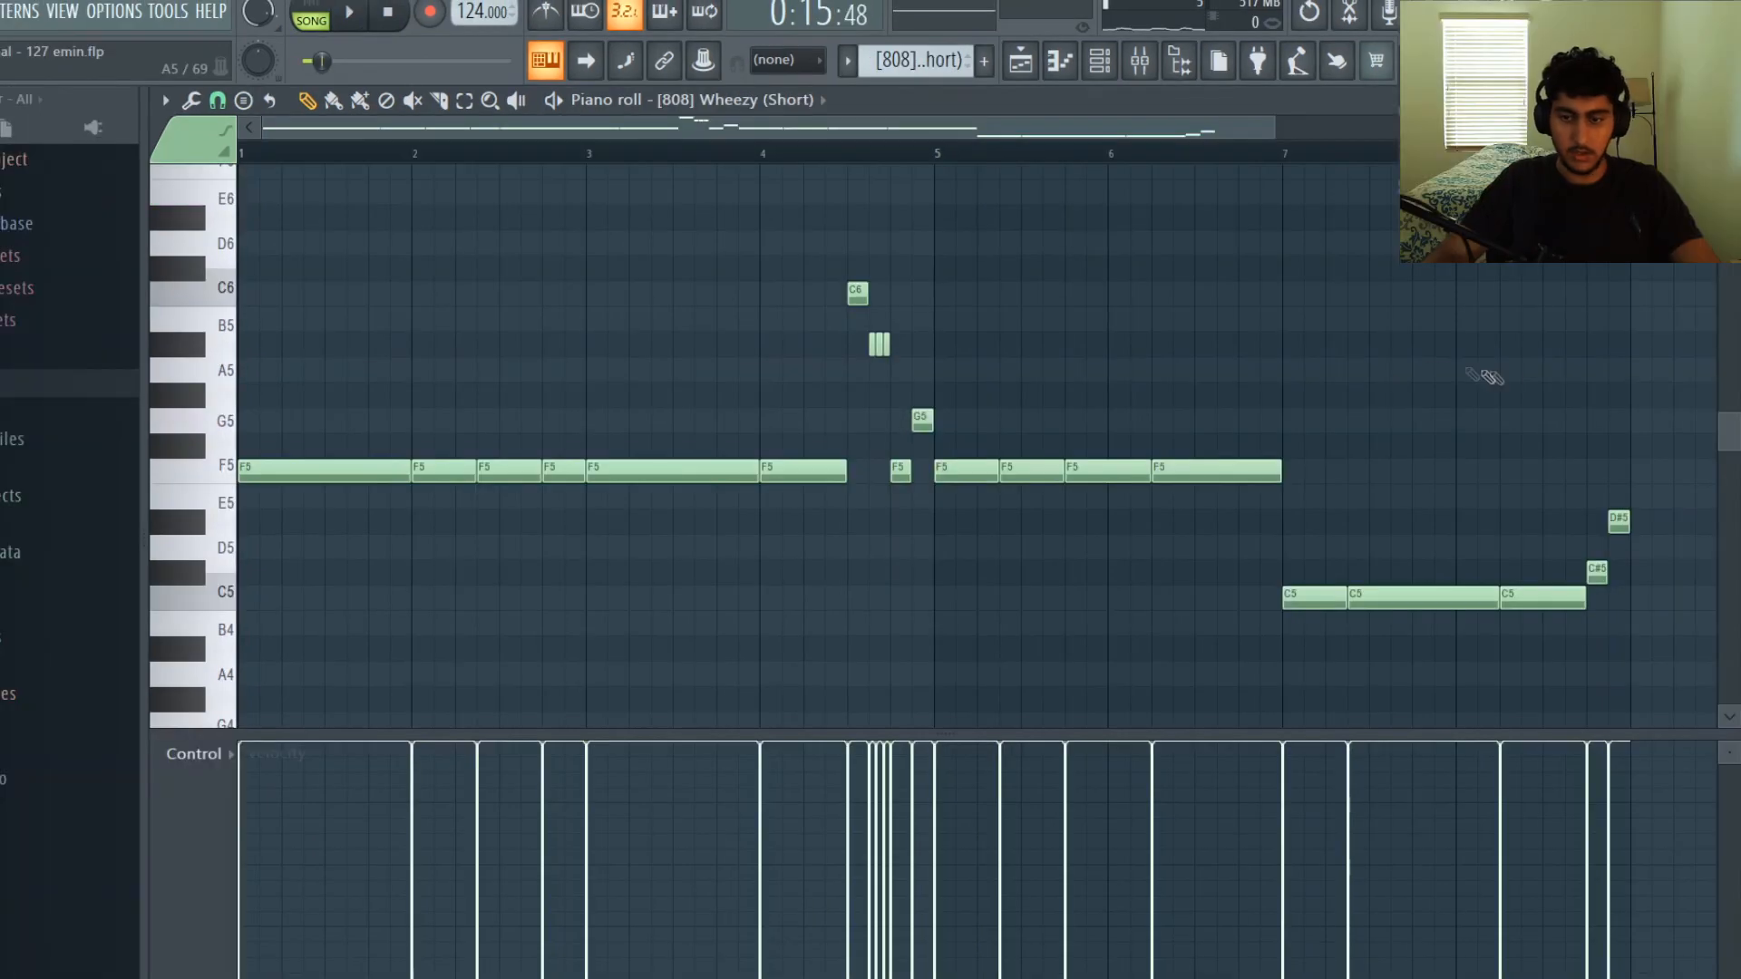
Step: Examine and play the [808] Wheezy (Short) notes, and check the precomputed effects in the 808's sample settings
{"action": "scroll", "coordinate": [1528, 370], "scroll_direction": "down", "scroll_amount": 1}
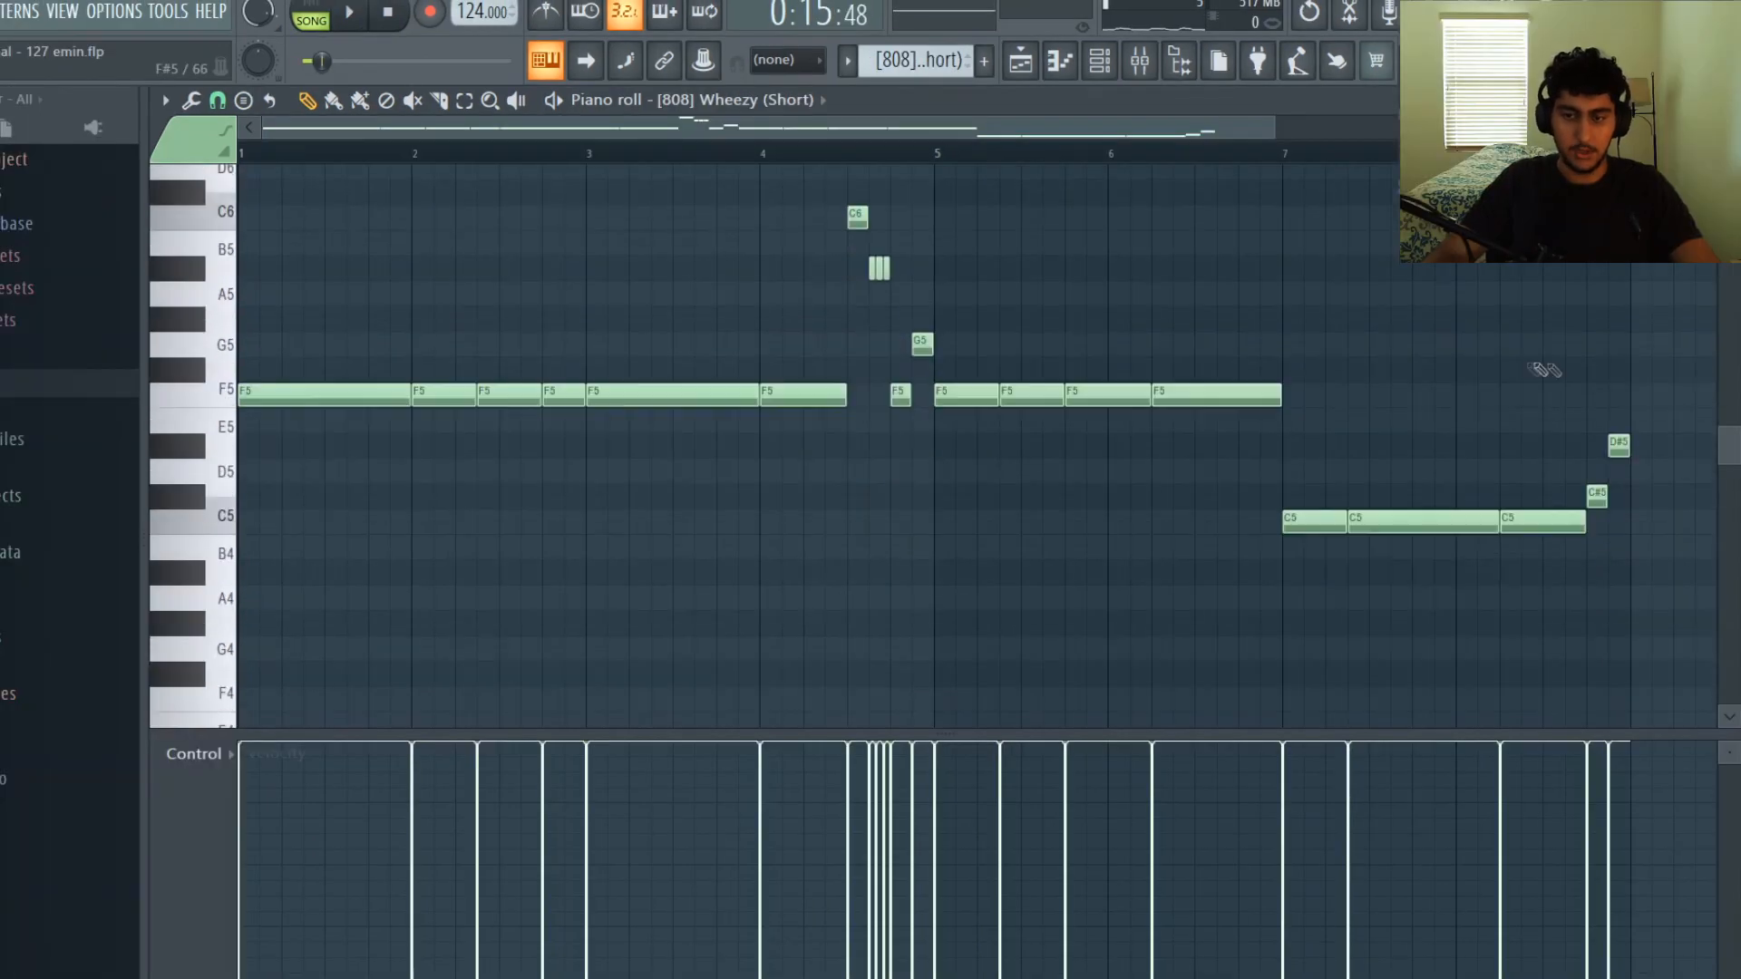
{"action": "key", "text": "space"}
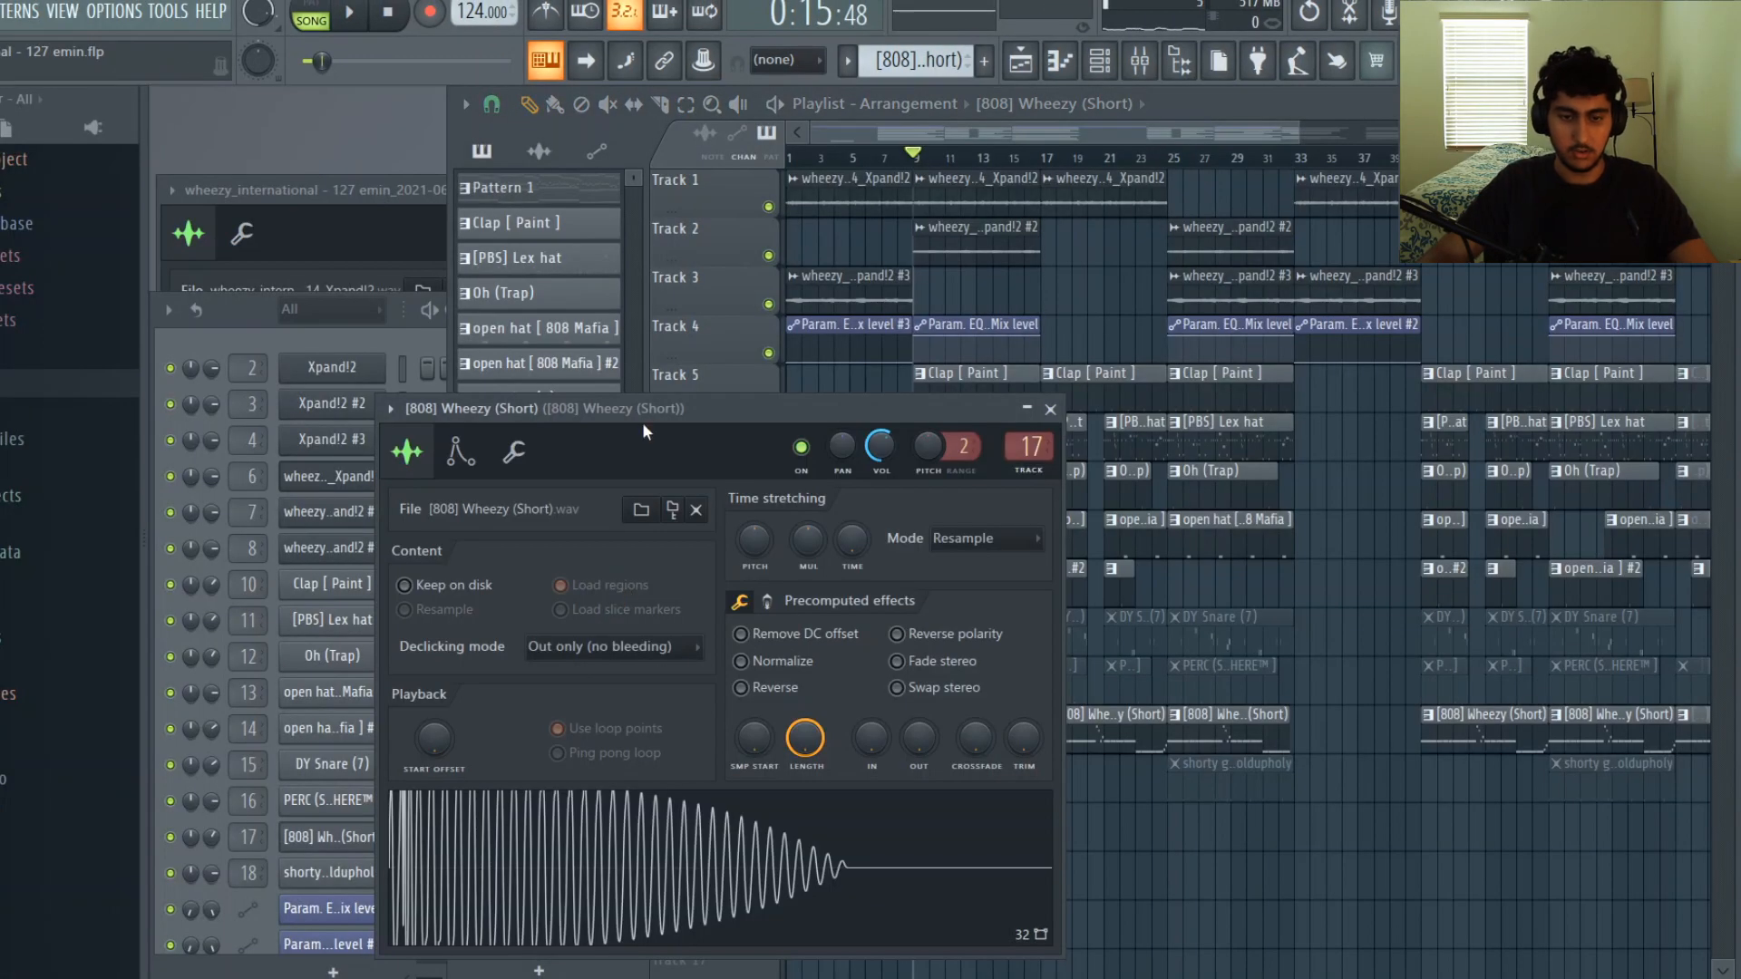
{"action": "left_click_drag", "start_coordinate": [649, 417], "coordinate": [730, 360]}
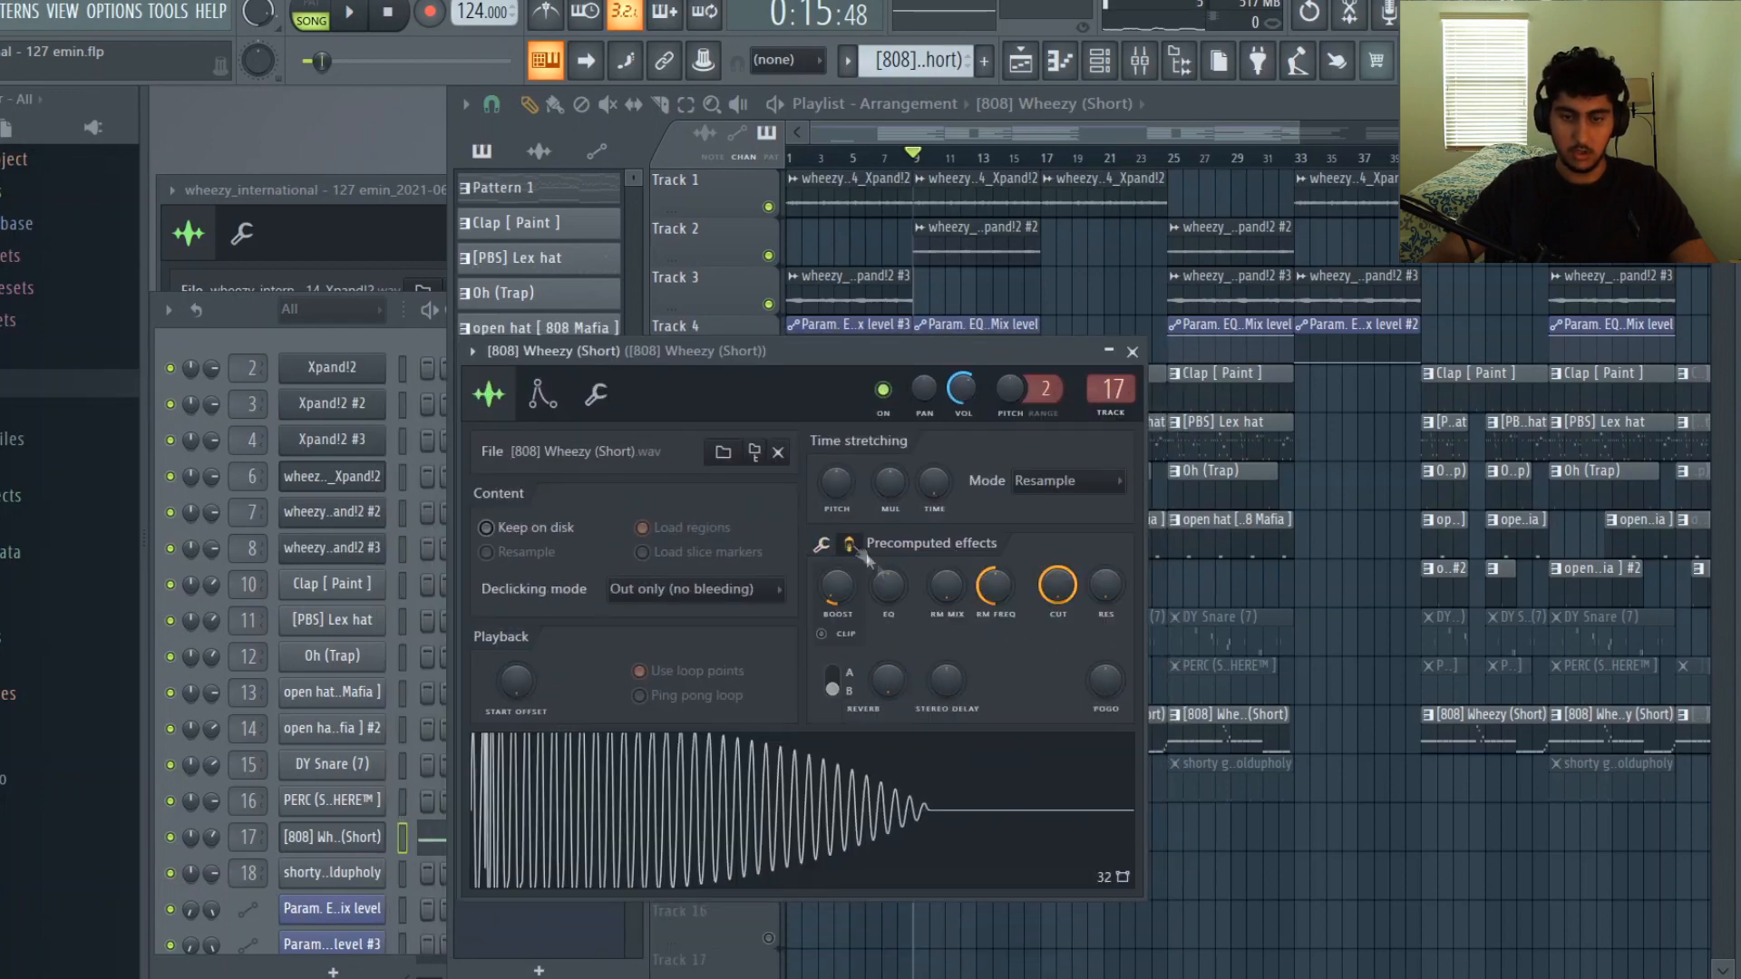
{"action": "left_click", "coordinate": [1133, 352]}
Step: Solo the [808] Wheezy (Short) on playlist Track 12, check its mixer track, and open its notes in the piano roll
{"action": "key", "text": "F9"}
{"action": "right_click", "coordinate": [1099, 330]}
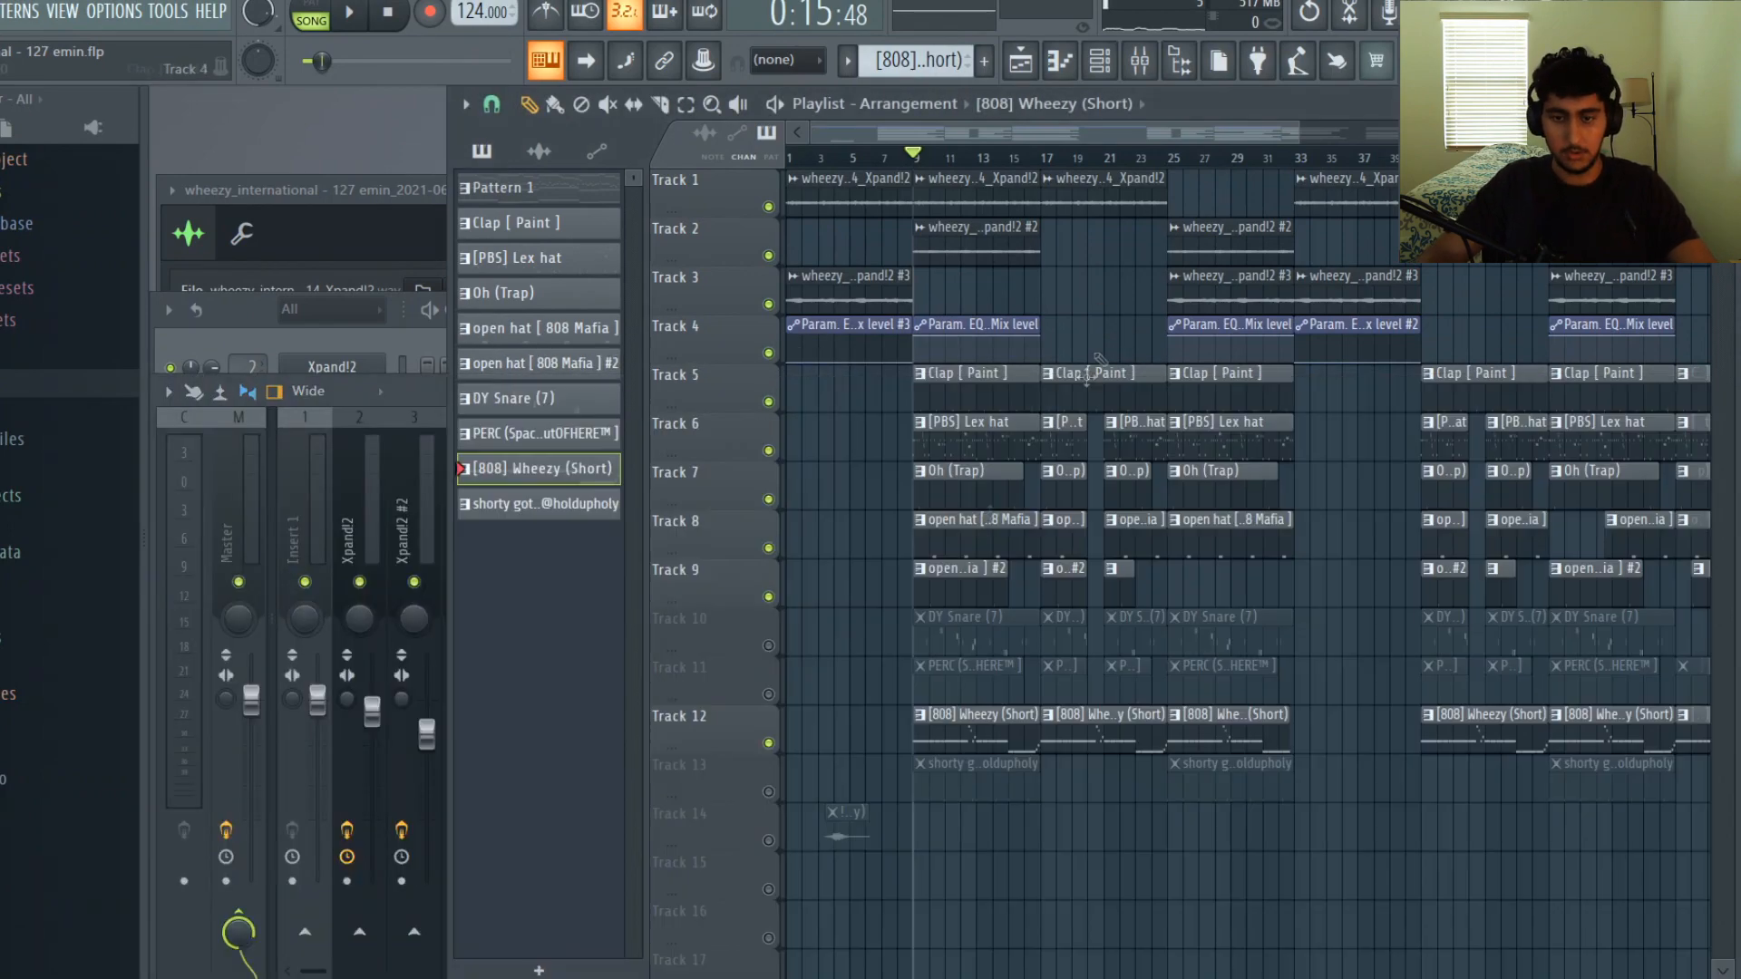
{"action": "right_click", "coordinate": [771, 746]}
{"action": "key", "text": "F9"}
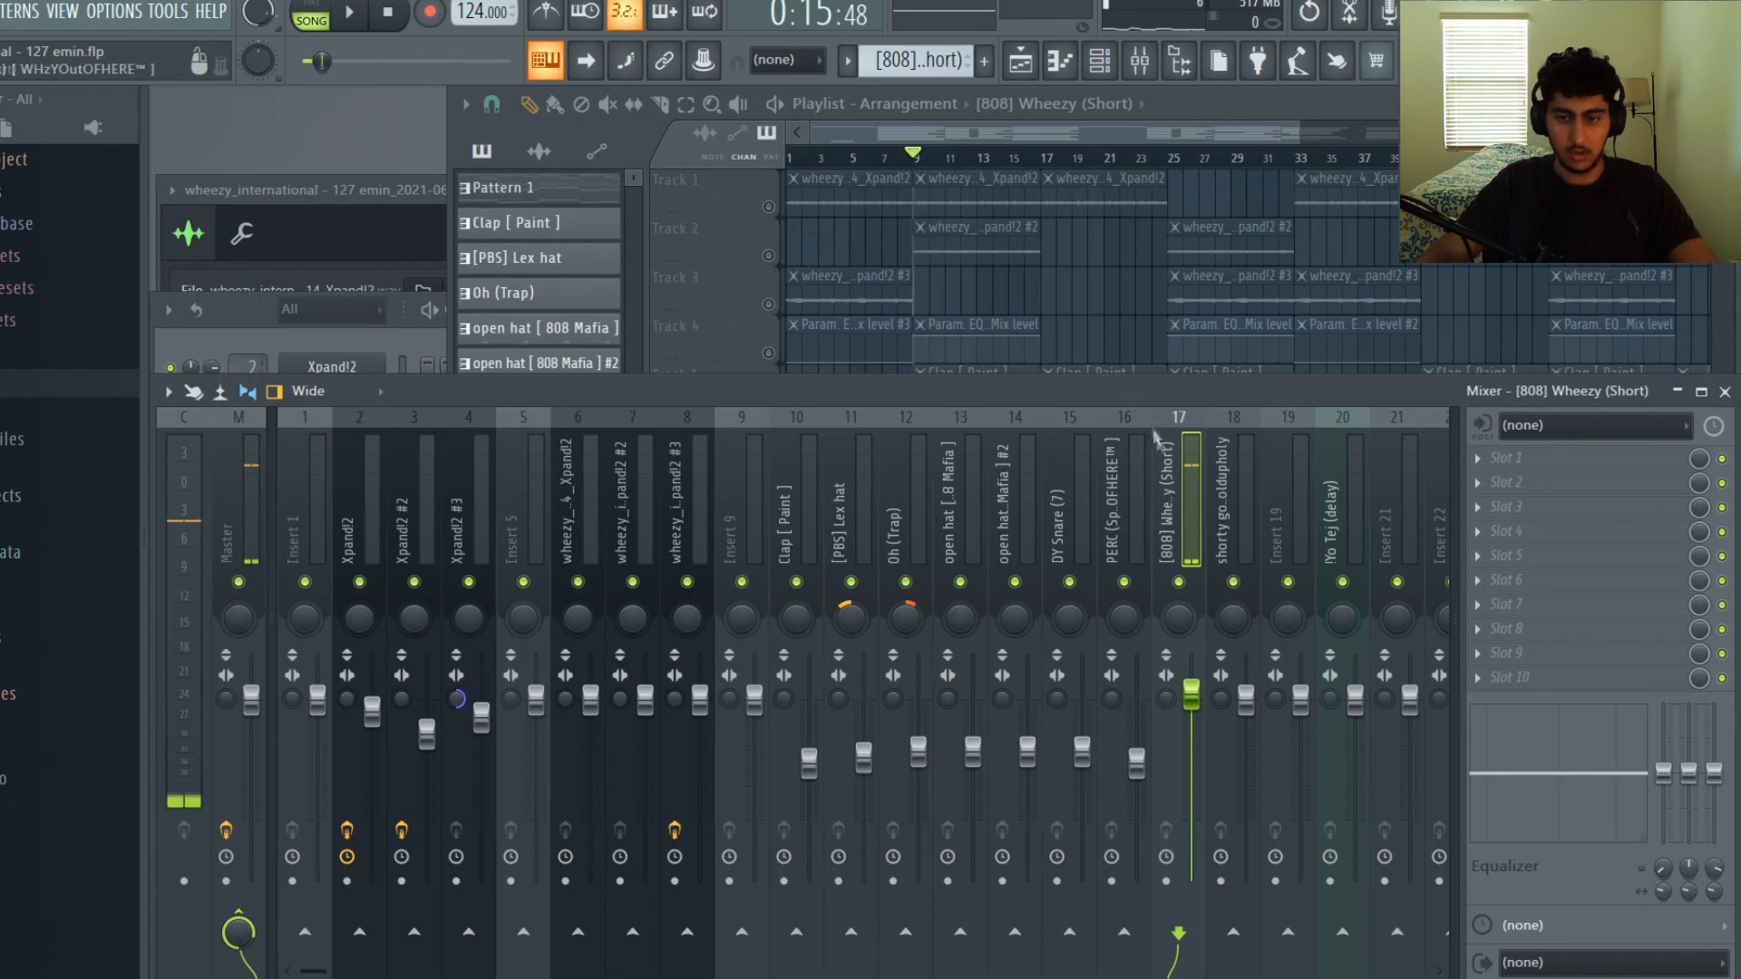
{"action": "right_click", "coordinate": [1085, 311]}
{"action": "double_click", "coordinate": [958, 746]}
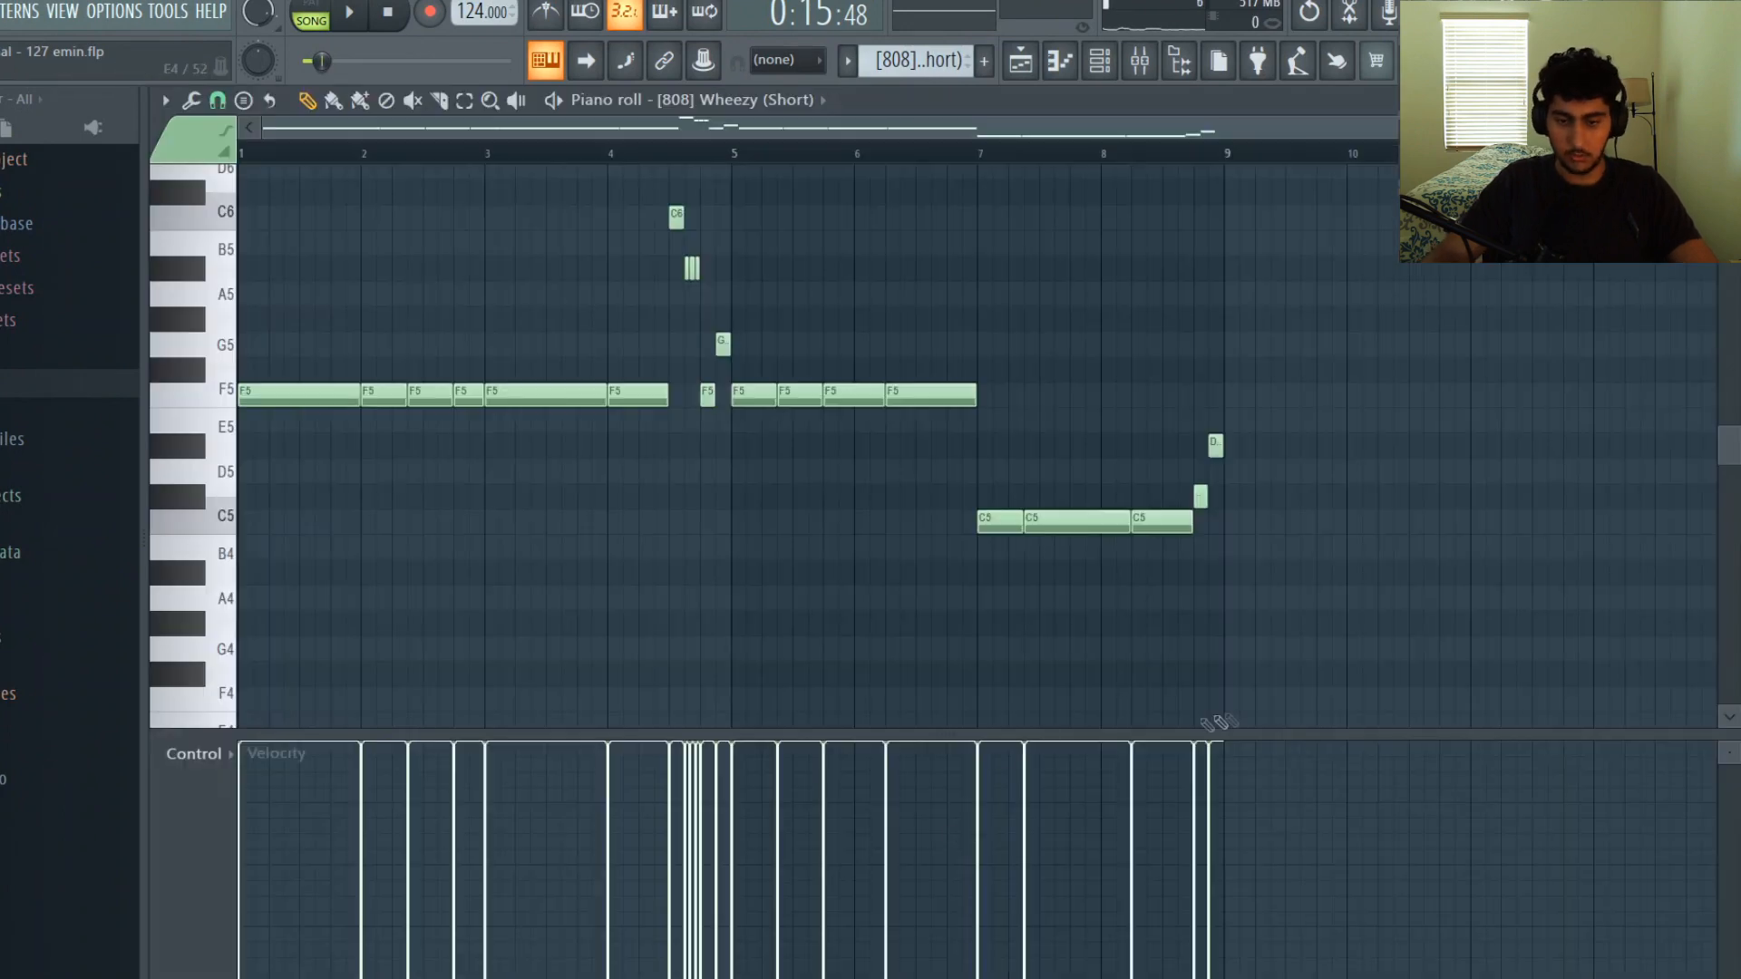
Step: Play the soloed 808 to check its level in the mixer, and check the volume in its channel settings
{"action": "key", "text": "F9"}
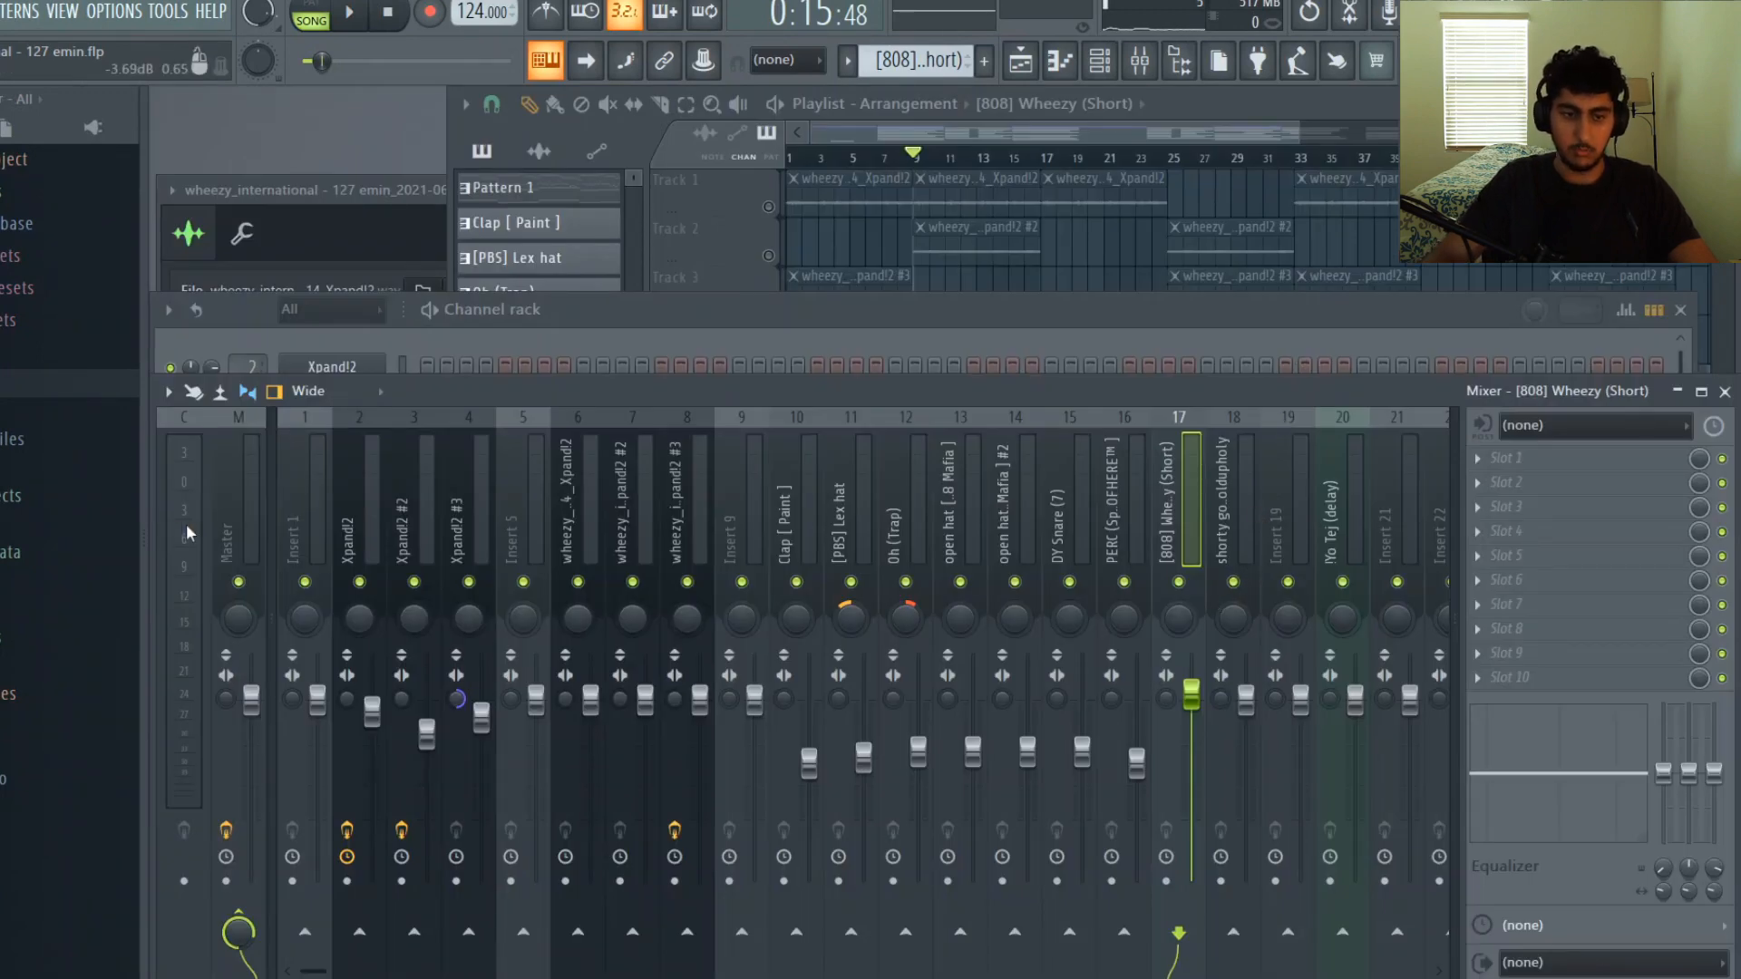
{"action": "key", "text": "space"}
{"action": "key", "text": "space"}
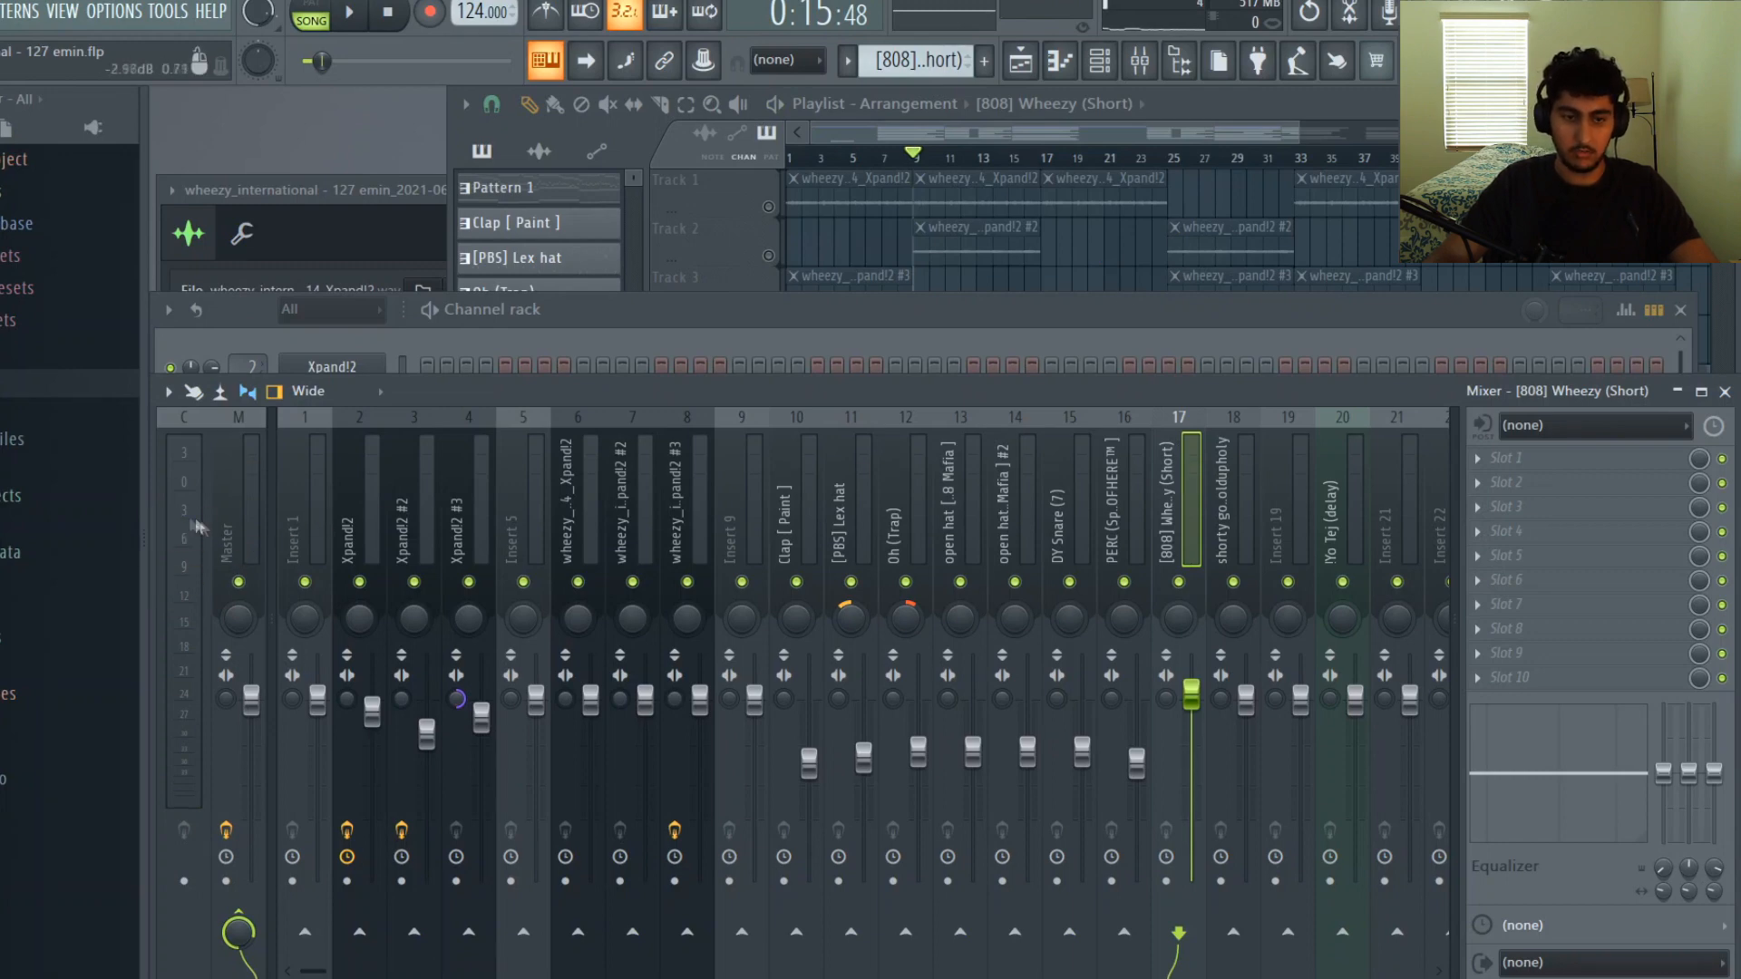
{"action": "left_click", "coordinate": [895, 289]}
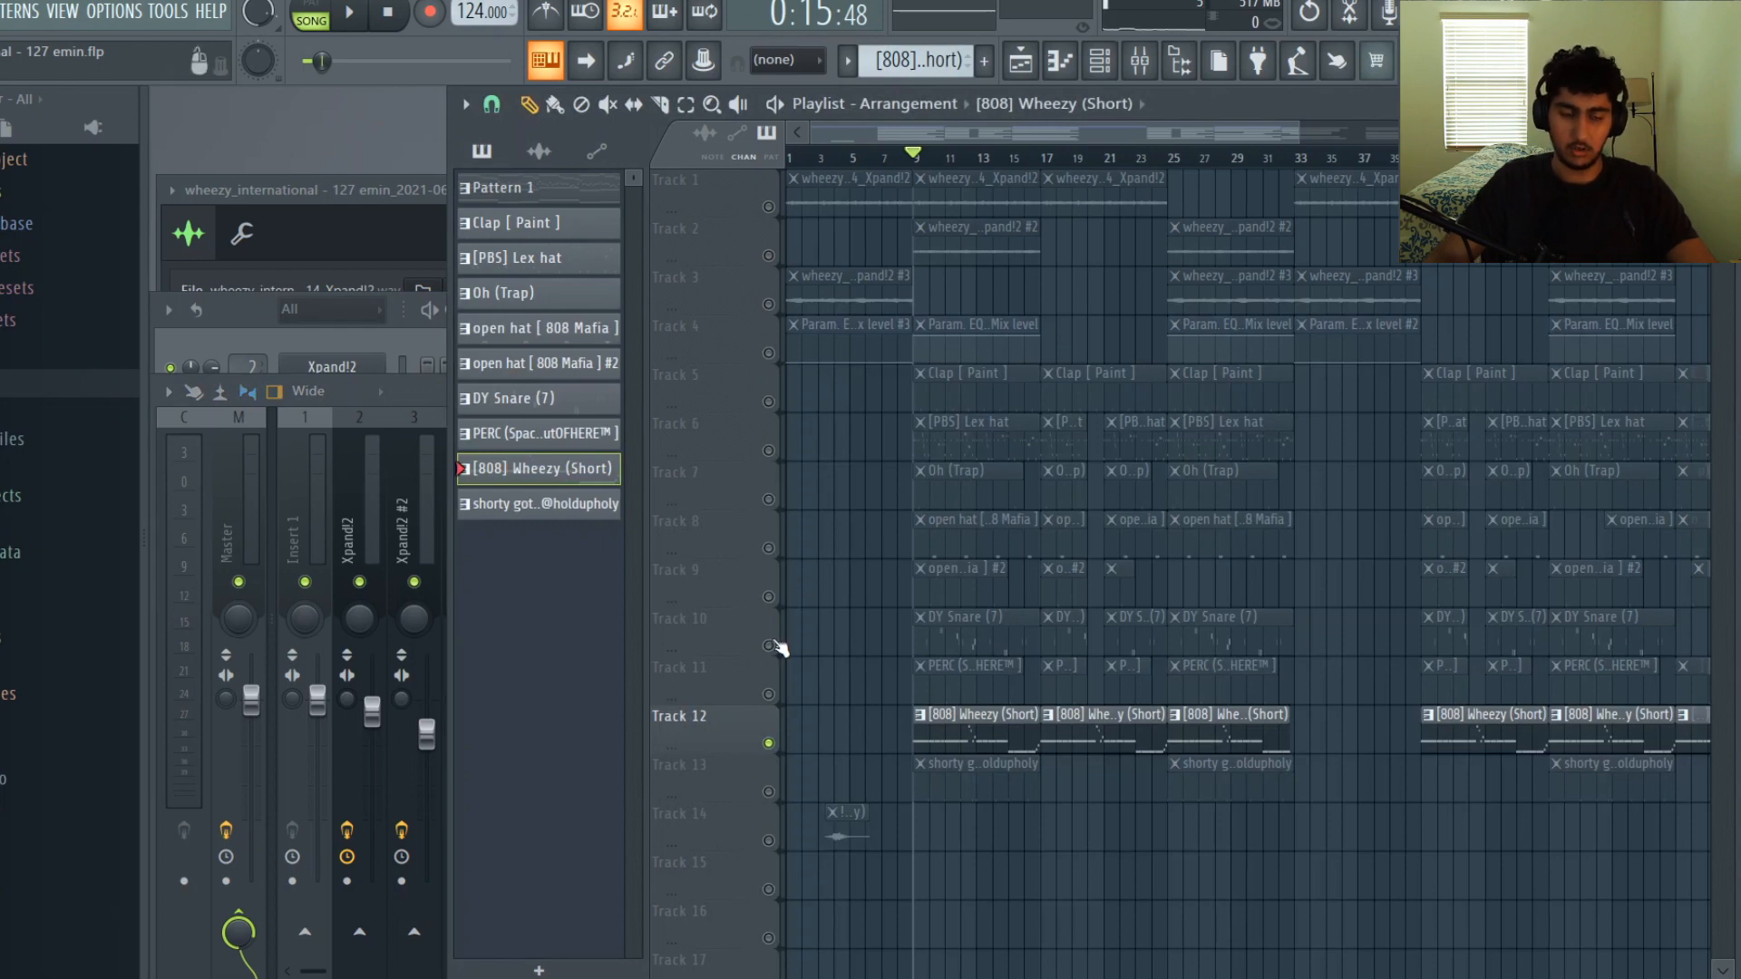
{"action": "left_click", "coordinate": [328, 372]}
{"action": "left_click", "coordinate": [385, 838]}
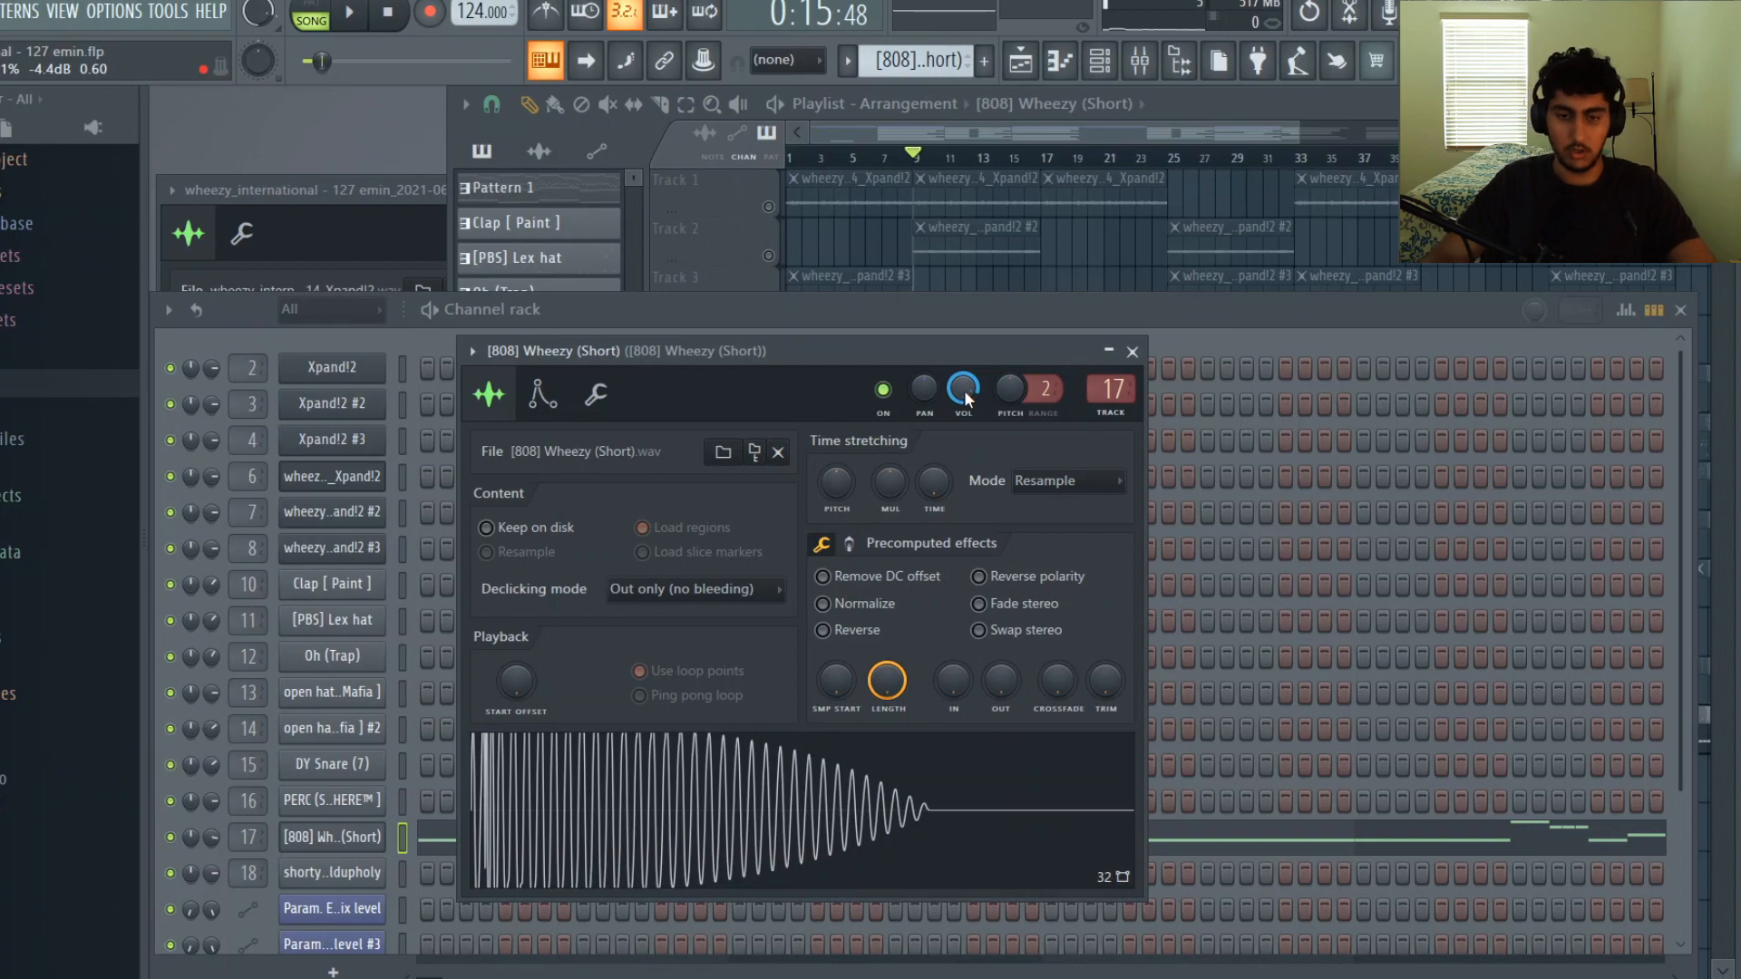
Step: Examine the DY Snare (7) pattern's notes, pitches and velocities in the piano roll
{"action": "double_click", "coordinate": [970, 599]}
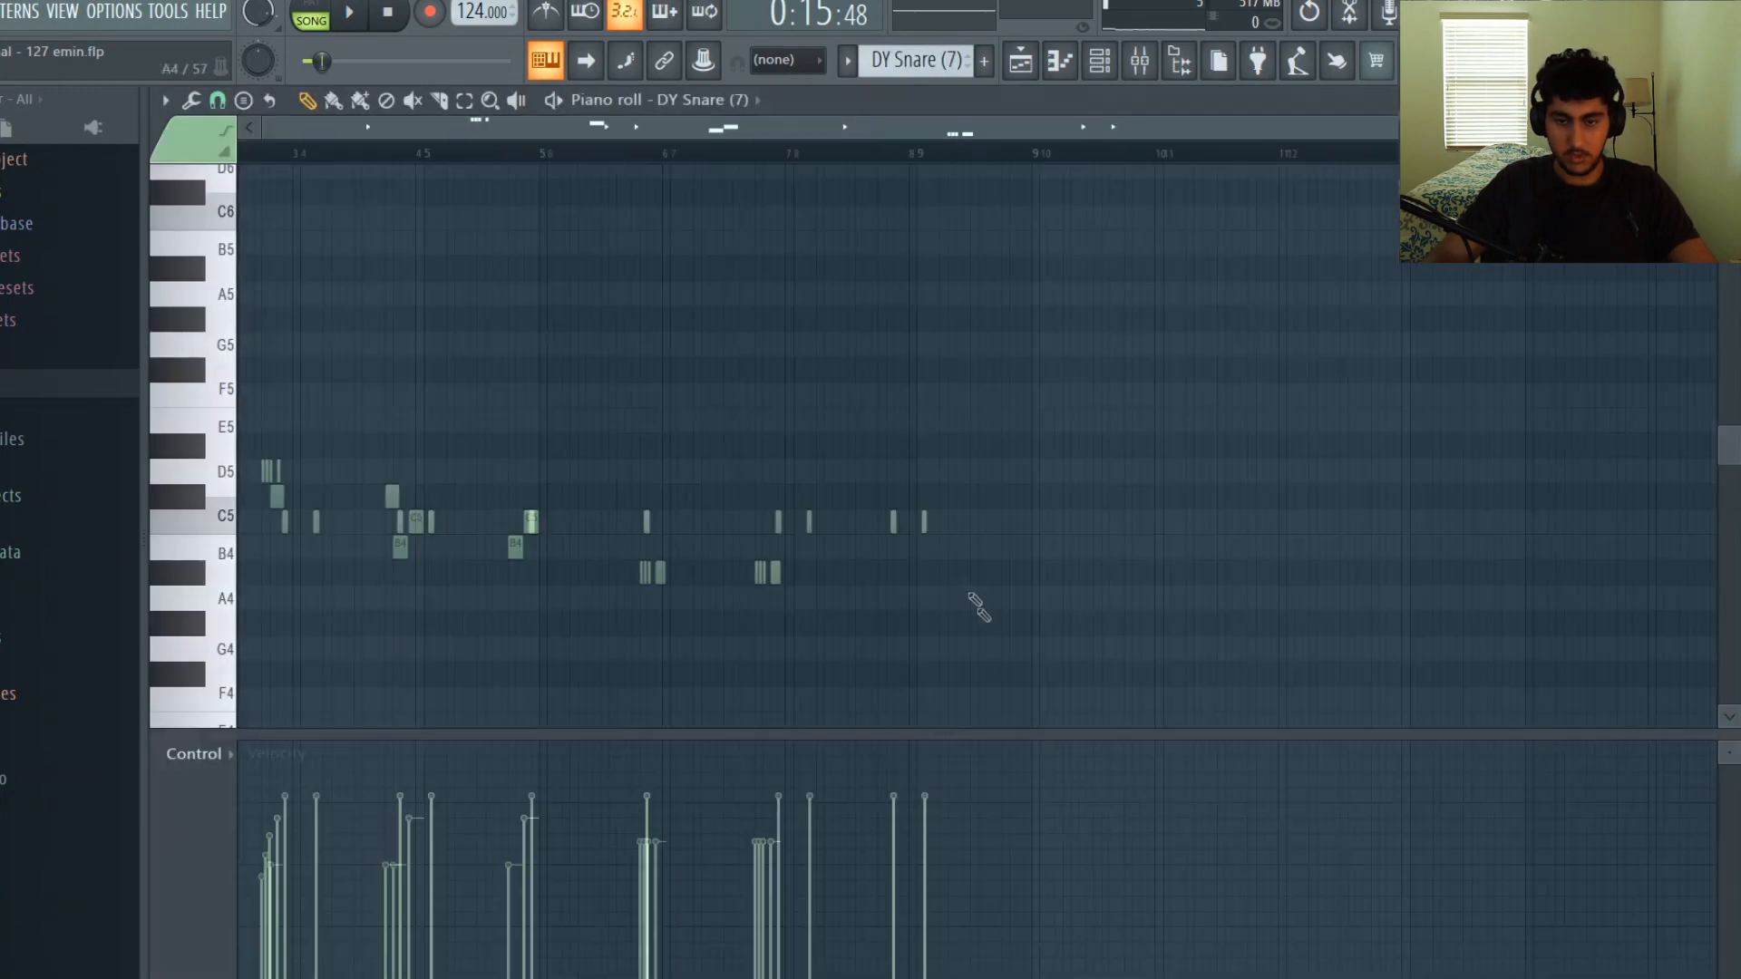
{"action": "scroll", "coordinate": [1043, 318], "scroll_direction": "down", "scroll_amount": 2}
{"action": "right_click", "coordinate": [1147, 245], "text": "ctrl"}
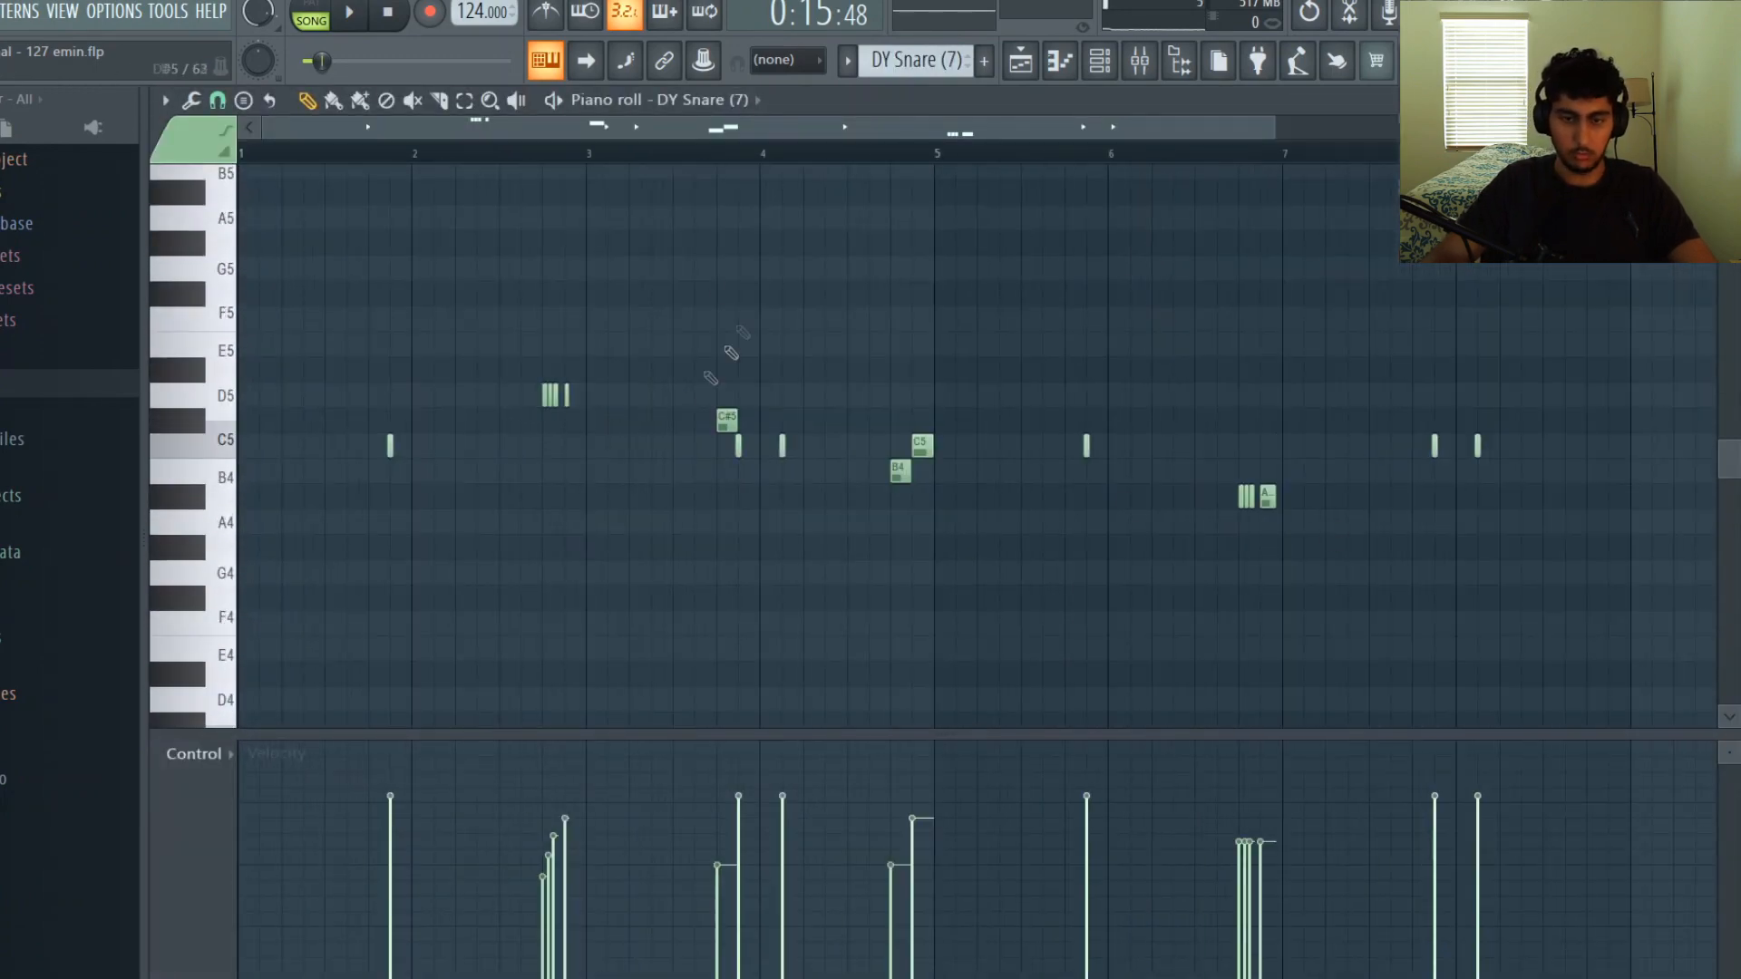
{"action": "left_click", "coordinate": [217, 100]}
{"action": "left_click", "coordinate": [277, 299]}
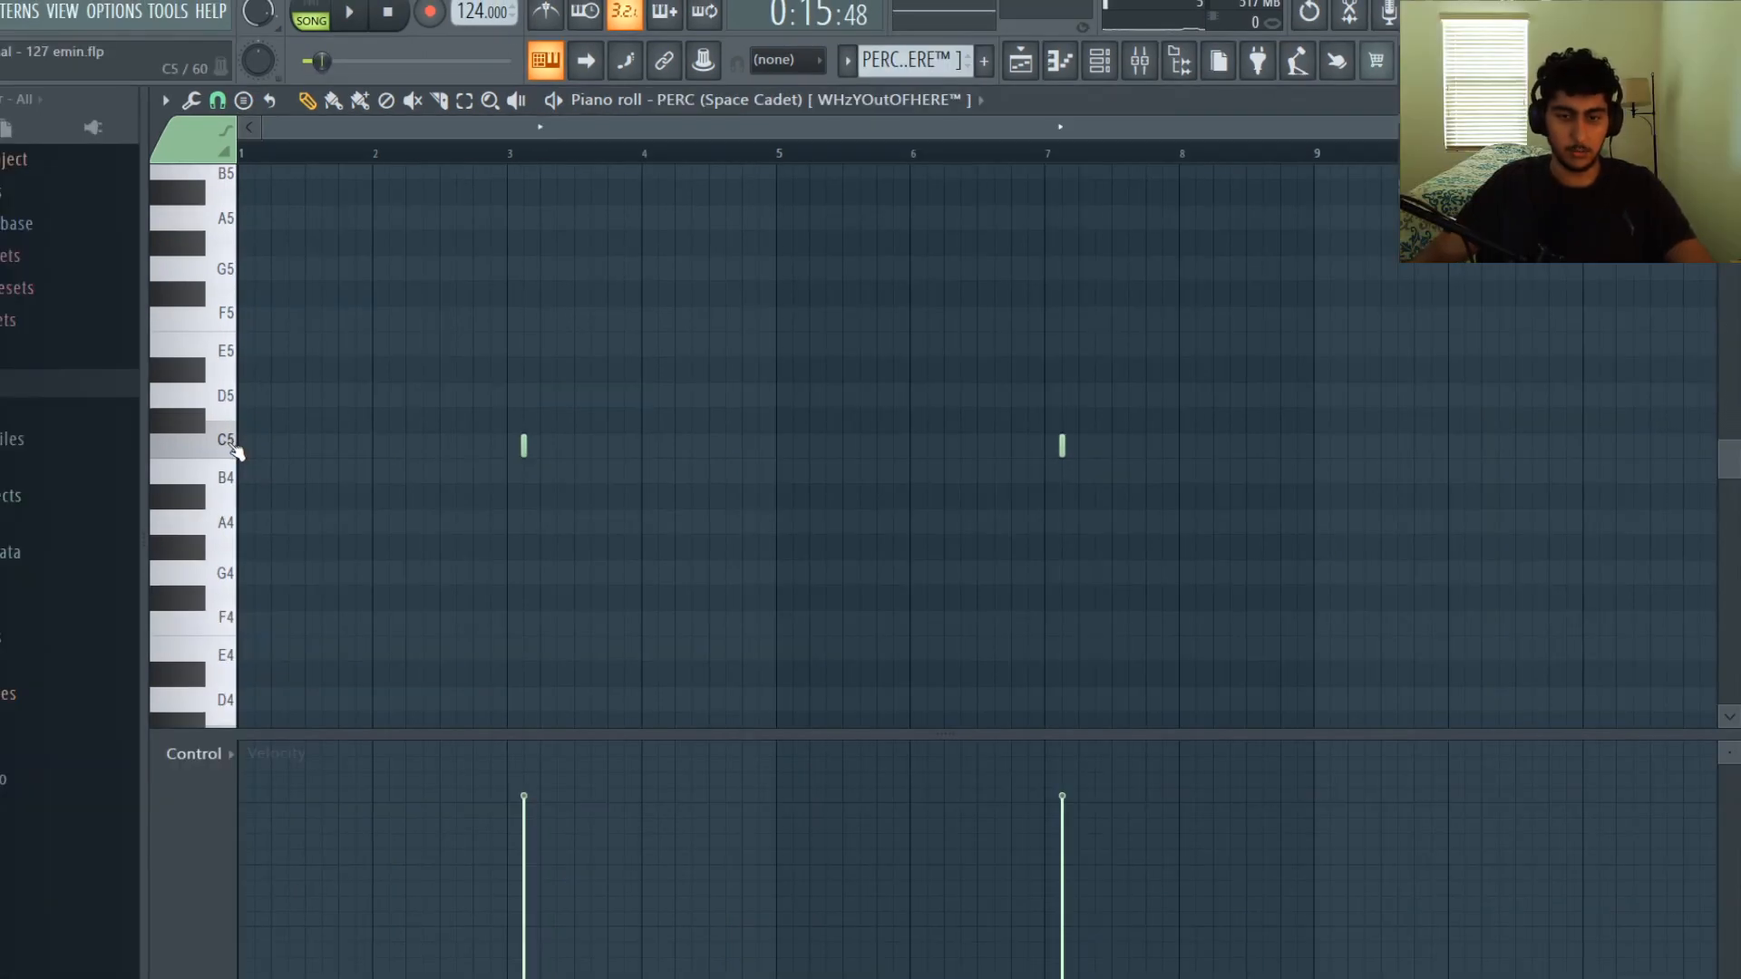
Step: Play the PERC (Space Cadet) and shorty got a thumper v2 patterns with the beat
{"action": "key", "text": "space"}
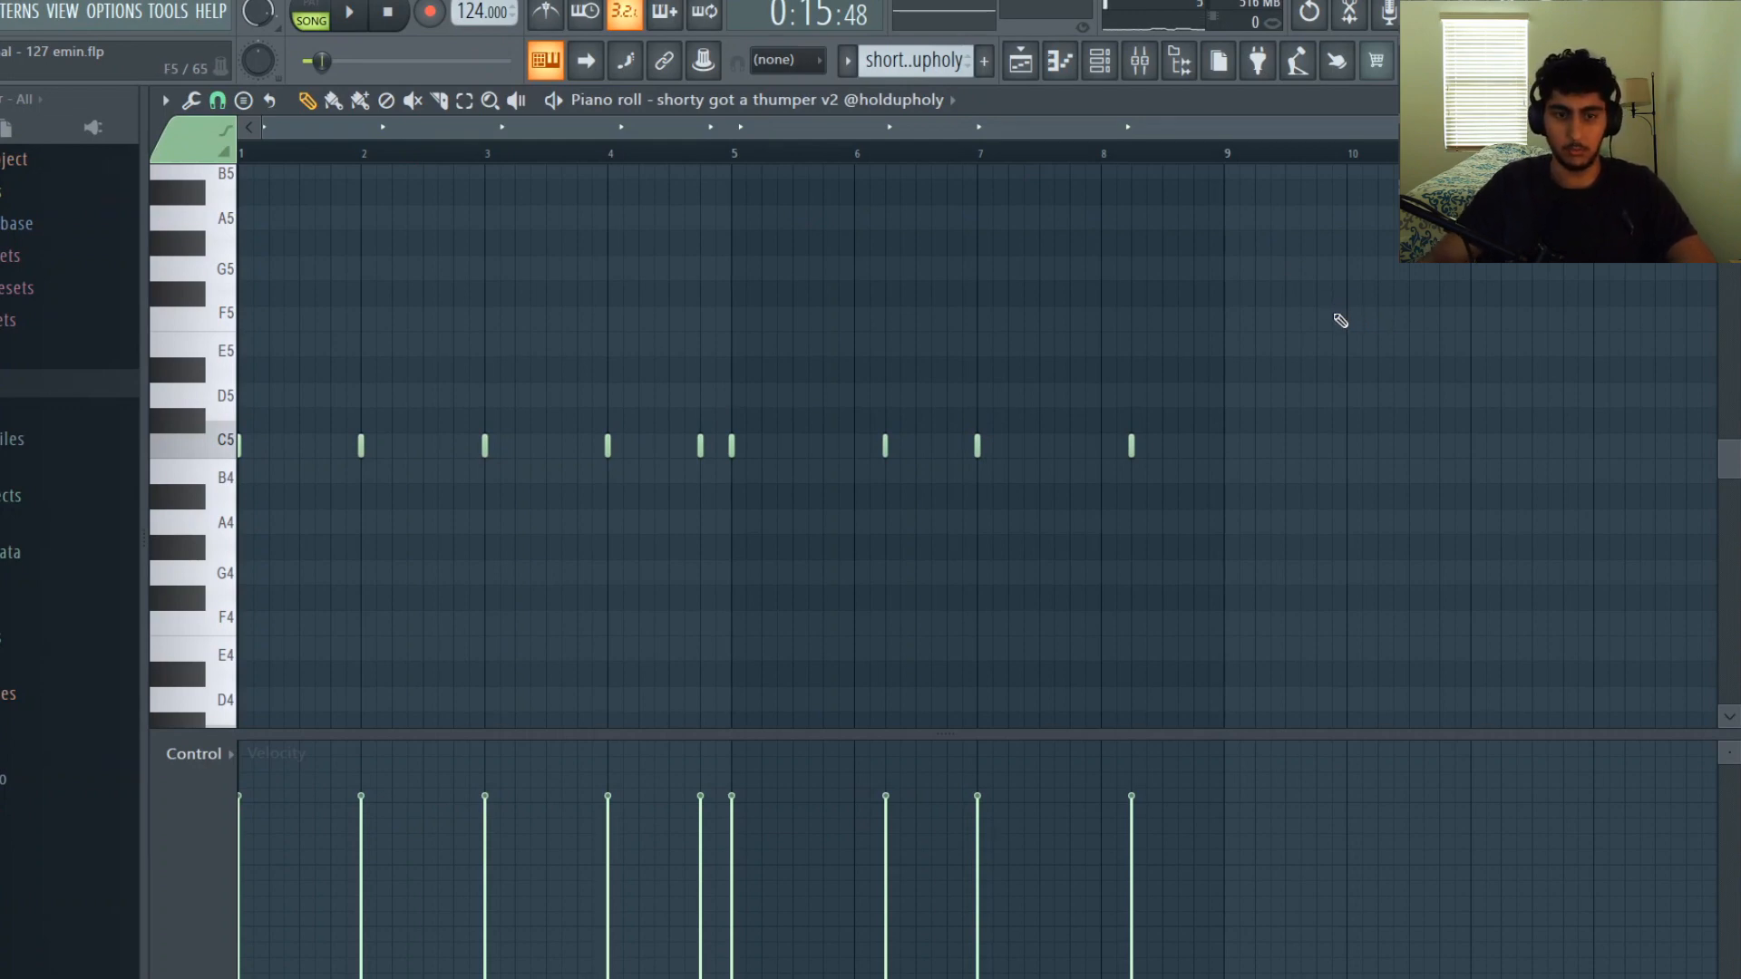
{"action": "key", "text": "space"}
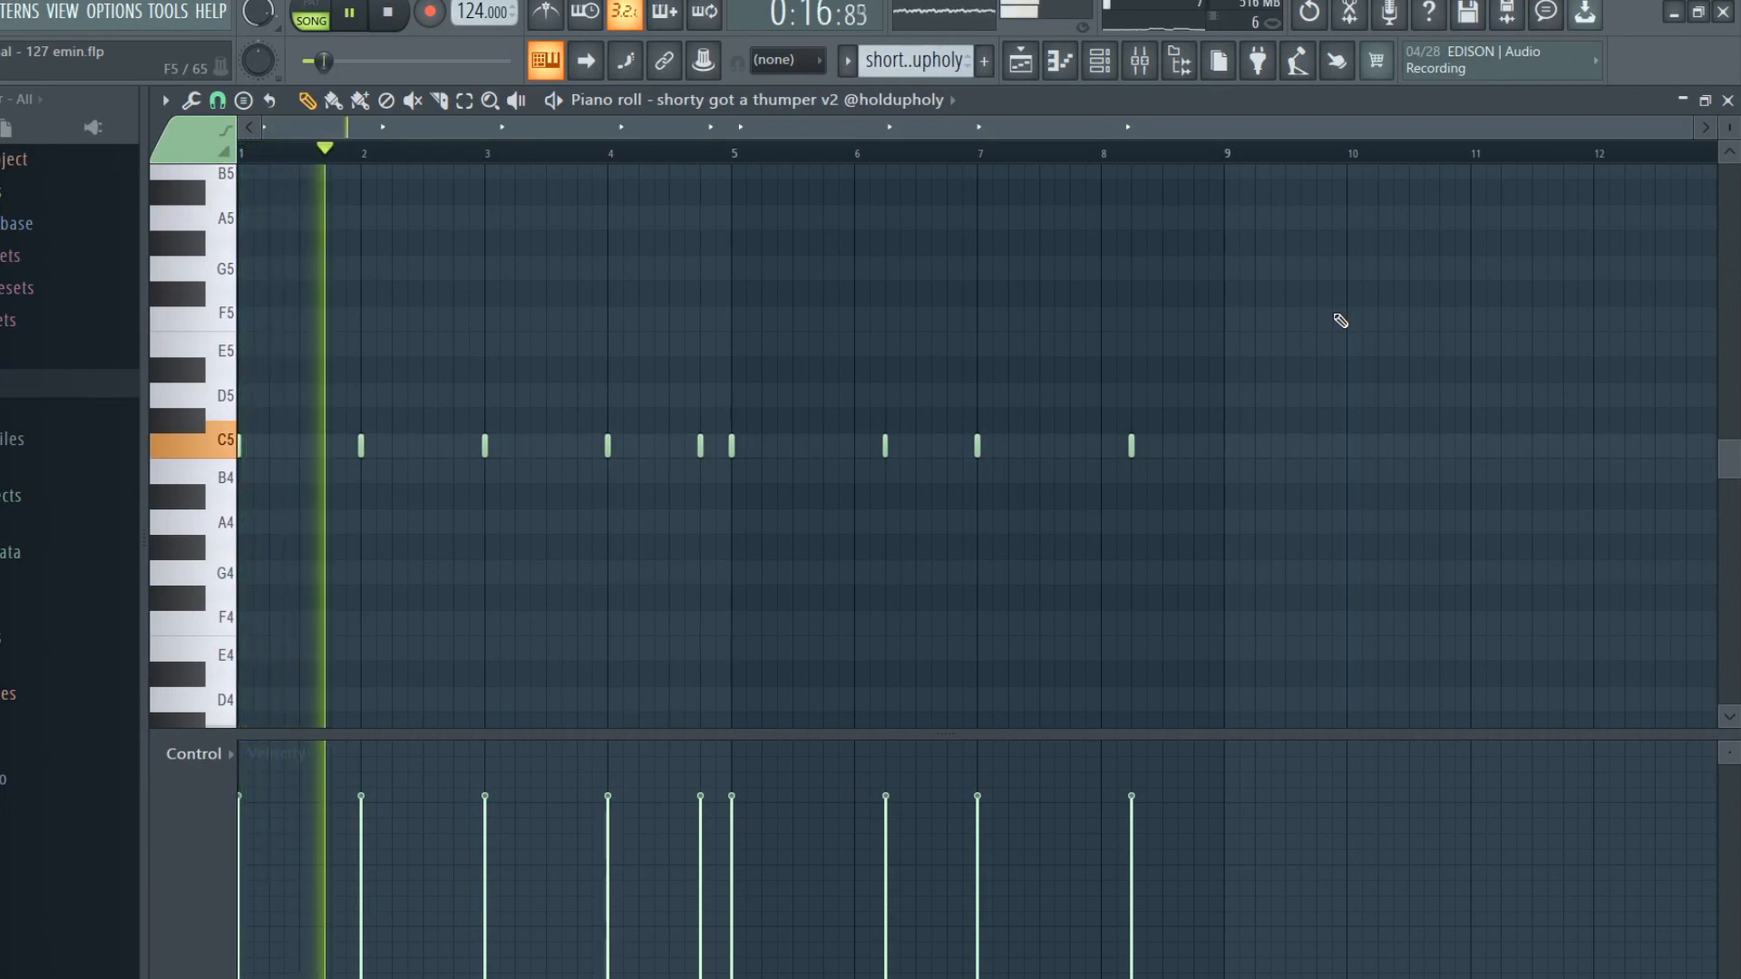